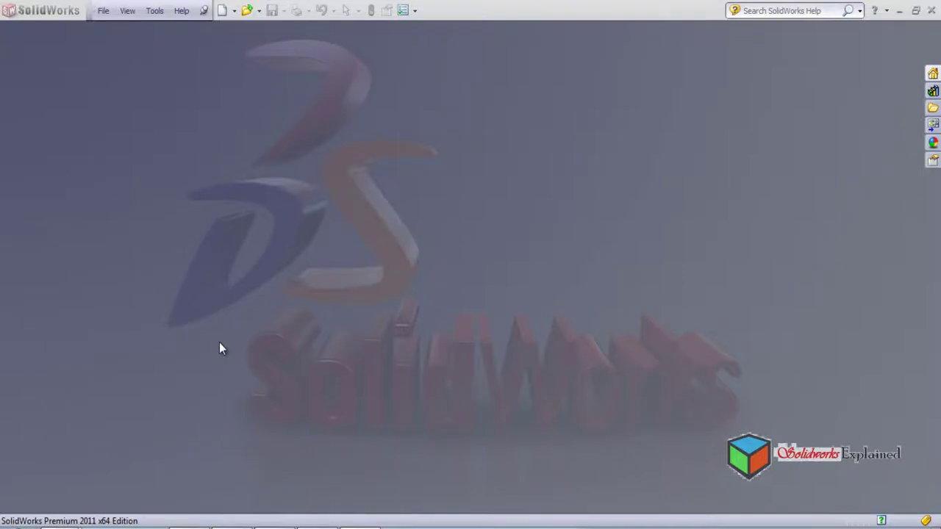
Create a new part and start a corner rectangle sketch on the Front Plane.
{"action": "left_click", "coordinate": [222, 11]}
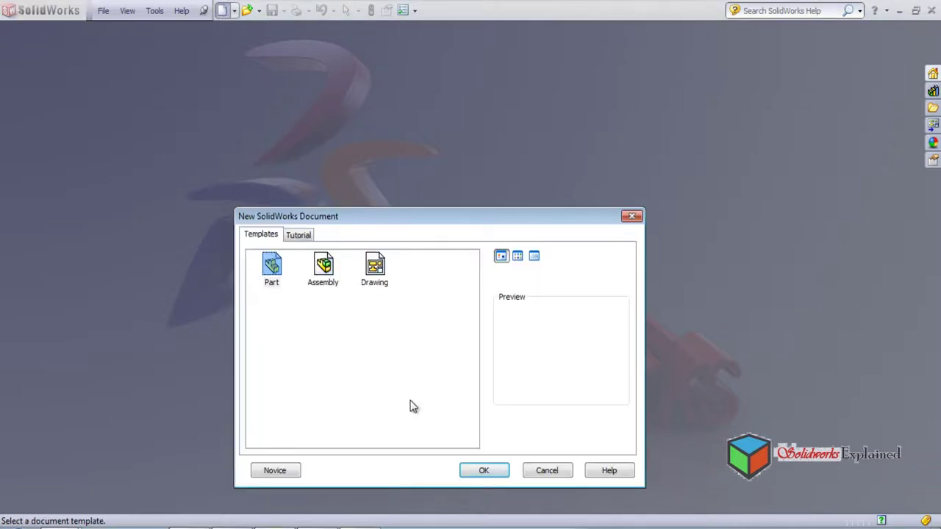
{"action": "left_click", "coordinate": [483, 470]}
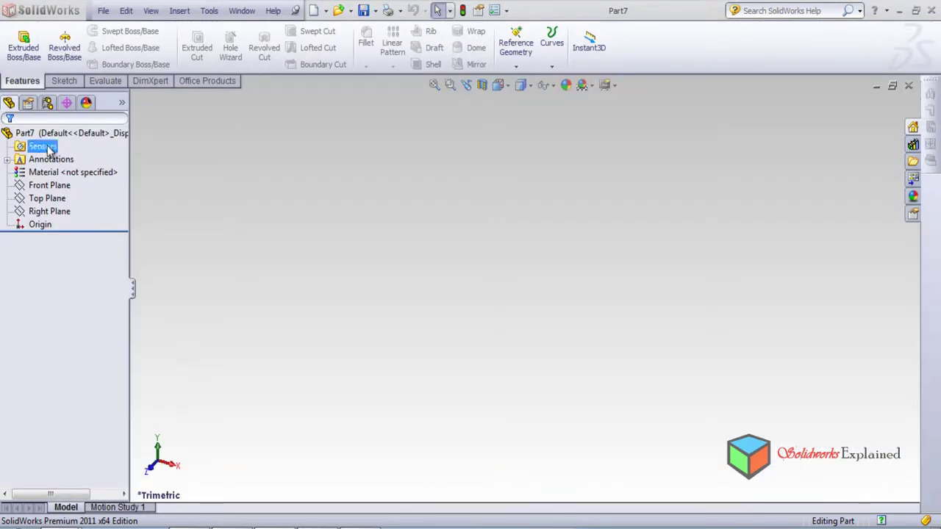
{"action": "left_click", "coordinate": [64, 81]}
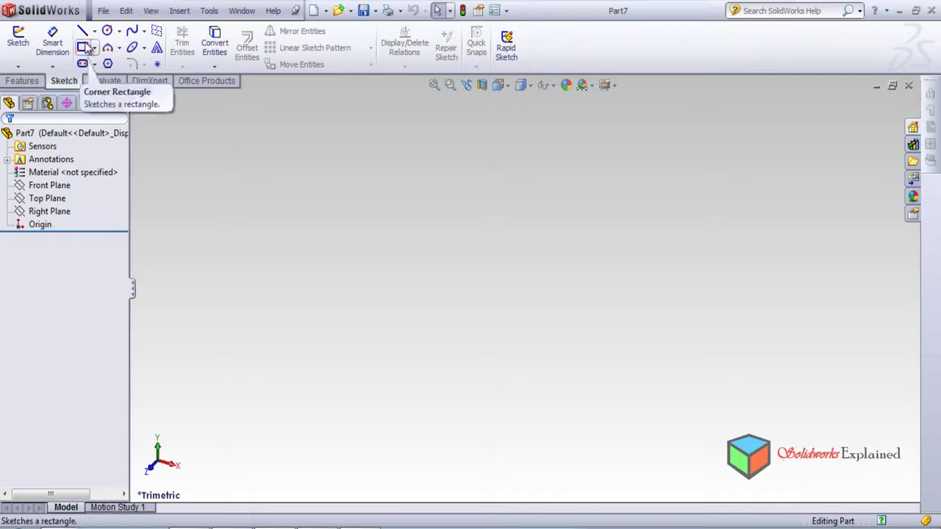
{"action": "left_click", "coordinate": [84, 48]}
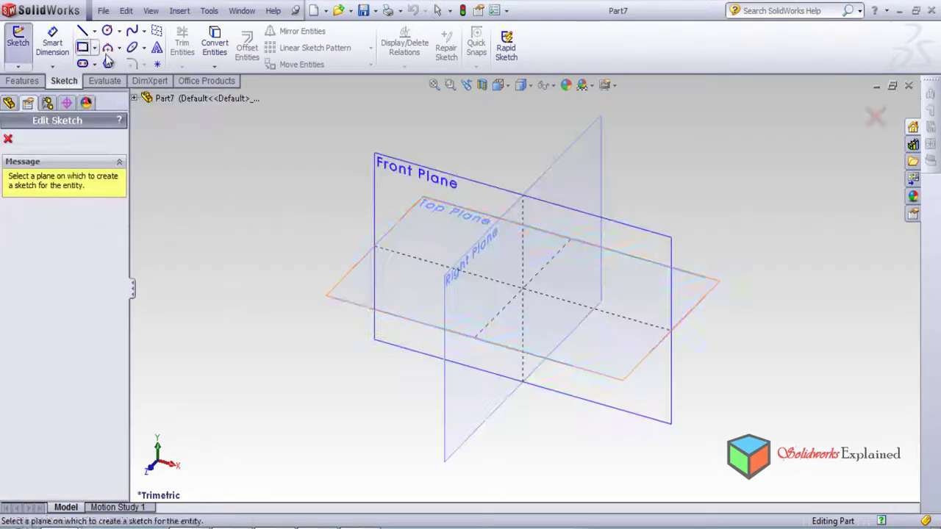
{"action": "left_click", "coordinate": [375, 185]}
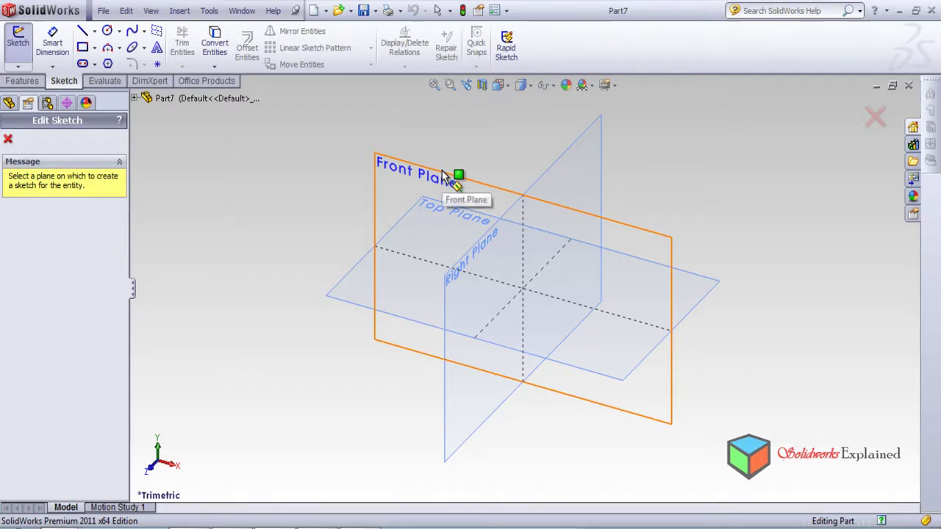
{"action": "left_click", "coordinate": [83, 49]}
{"action": "left_click", "coordinate": [389, 191]}
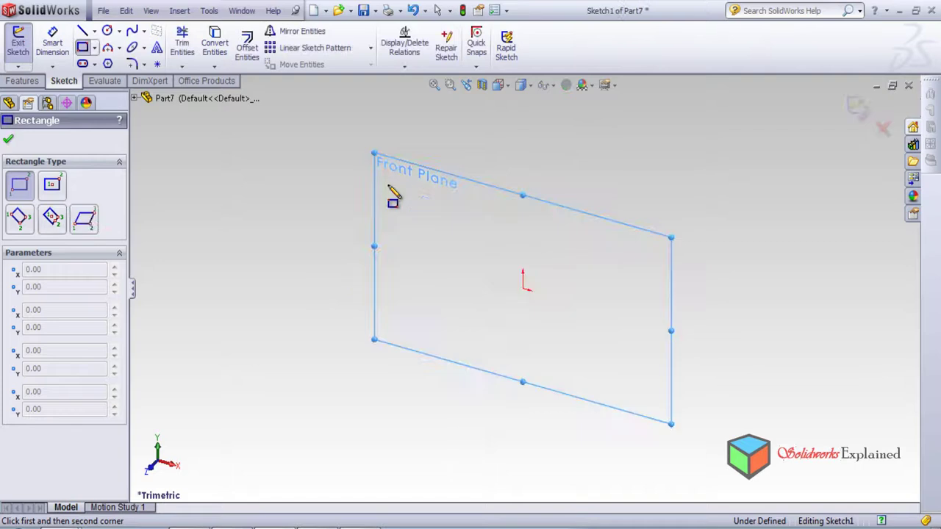
Sketch a corner rectangle about 93 mm wide and 60 mm high, starting at the origin.
{"action": "left_click", "coordinate": [523, 288]}
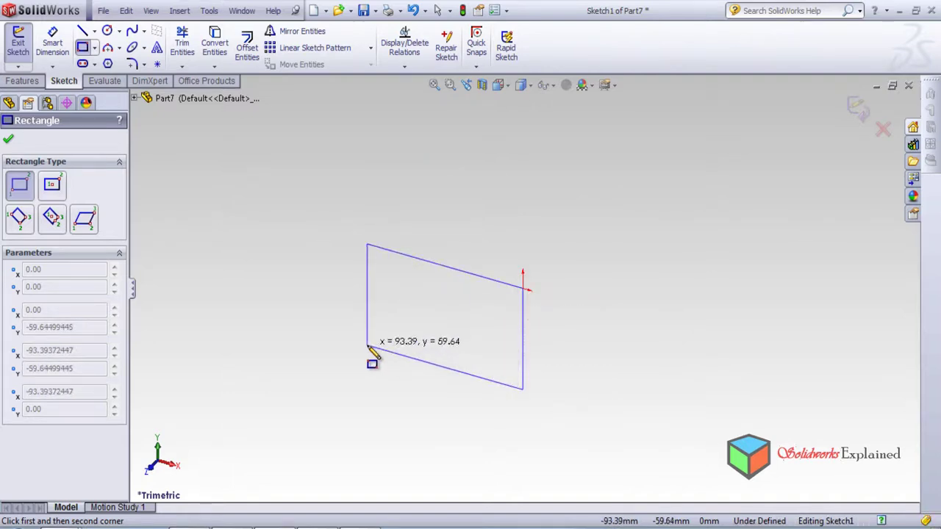
{"action": "left_click", "coordinate": [367, 346]}
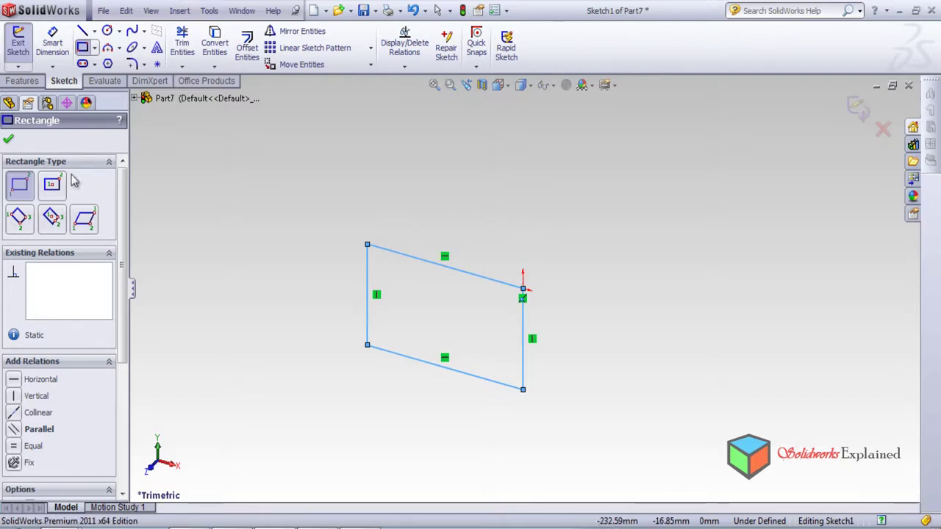
{"action": "left_click", "coordinate": [9, 140]}
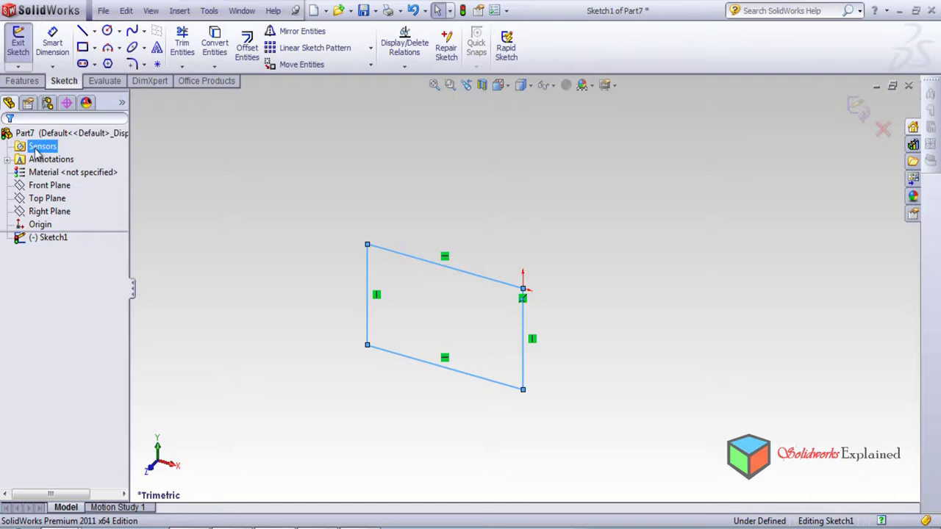
Examine how the Front Plane and the Top Plane lie relative to the rectangle.
{"action": "left_click", "coordinate": [46, 186]}
{"action": "mouse_move", "coordinate": [316, 250]}
{"action": "middle_mouse_down"}
{"action": "mouse_move", "coordinate": [287, 359]}
{"action": "mouse_move", "coordinate": [321, 281]}
{"action": "middle_mouse_up"}
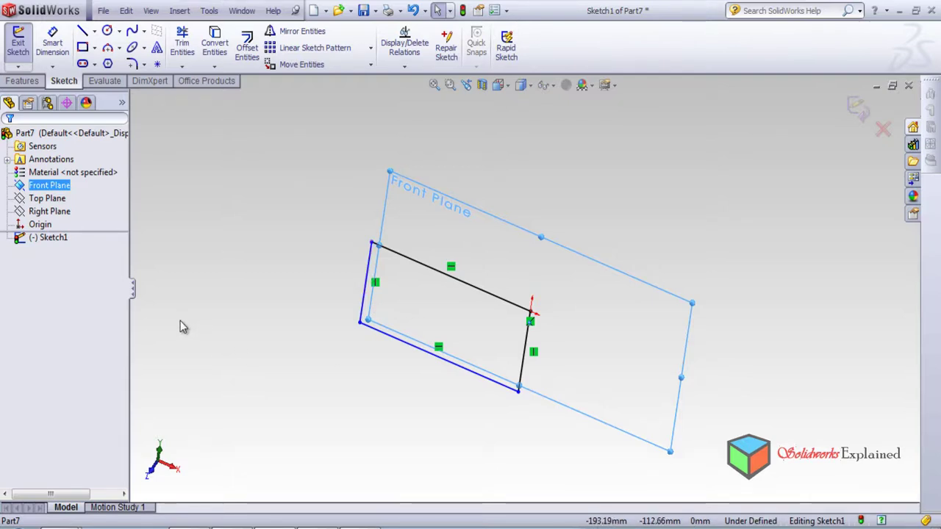
{"action": "left_click", "coordinate": [57, 200], "text": "ctrl"}
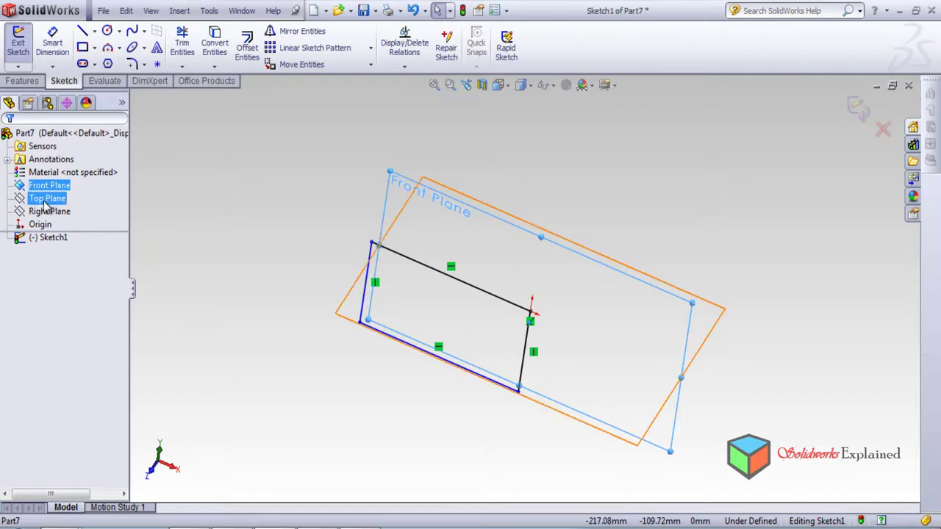
{"action": "left_click", "coordinate": [45, 203]}
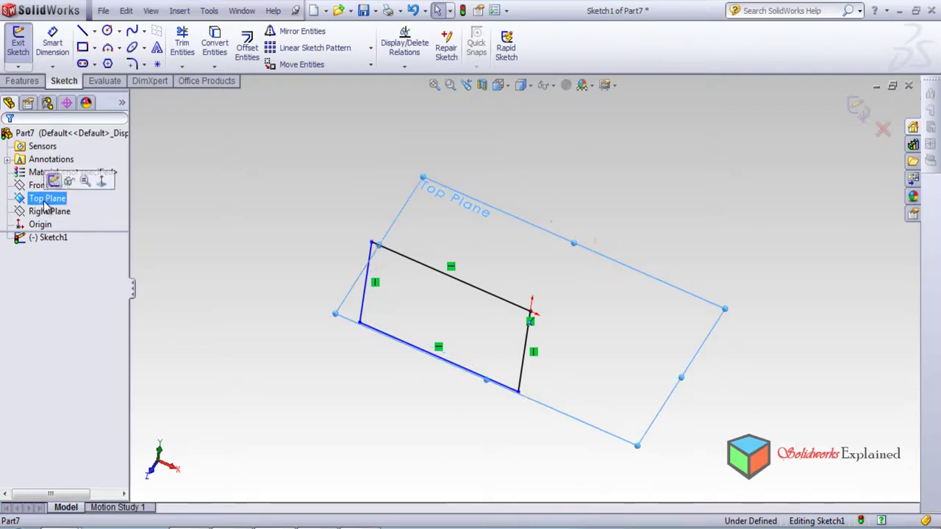
{"action": "mouse_move", "coordinate": [290, 321]}
{"action": "middle_mouse_down"}
{"action": "mouse_move", "coordinate": [210, 233]}
{"action": "mouse_move", "coordinate": [201, 281]}
{"action": "mouse_move", "coordinate": [319, 254]}
{"action": "mouse_move", "coordinate": [258, 269]}
{"action": "mouse_move", "coordinate": [236, 313]}
{"action": "mouse_move", "coordinate": [244, 317]}
{"action": "mouse_move", "coordinate": [251, 296]}
{"action": "middle_mouse_up"}
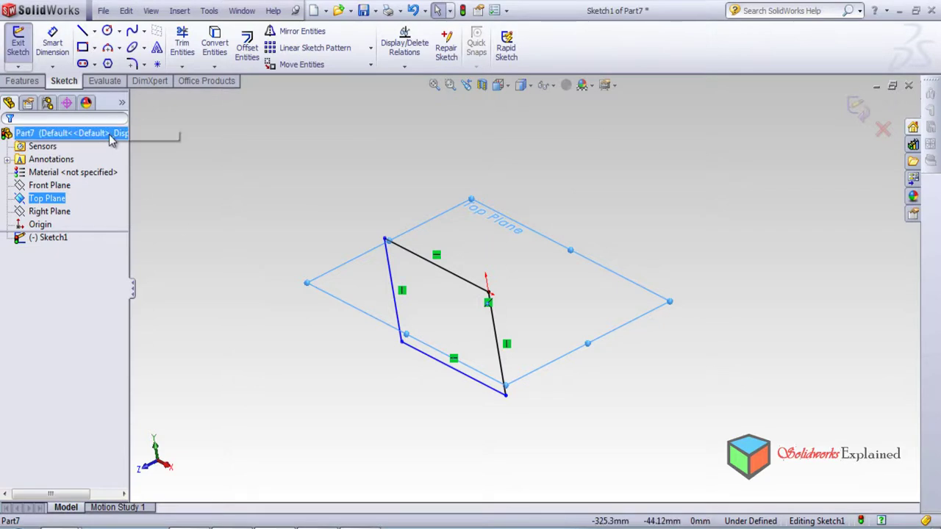
Try to sketch a chain of five lines from the origin within the rectangle's sketch while the Top Plane is selected, and exit the sketch.
{"action": "left_click", "coordinate": [83, 33]}
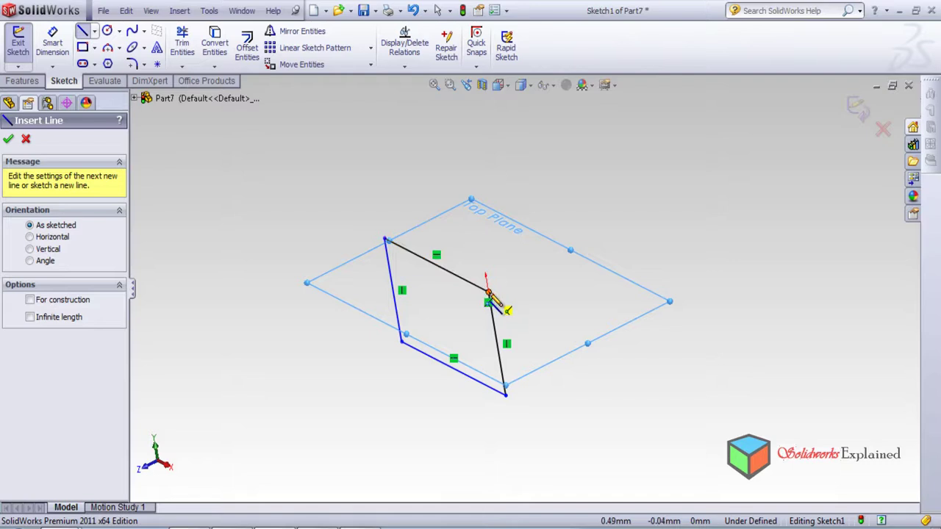
{"action": "scroll", "coordinate": [498, 322], "scroll_direction": "down", "scroll_amount": 2}
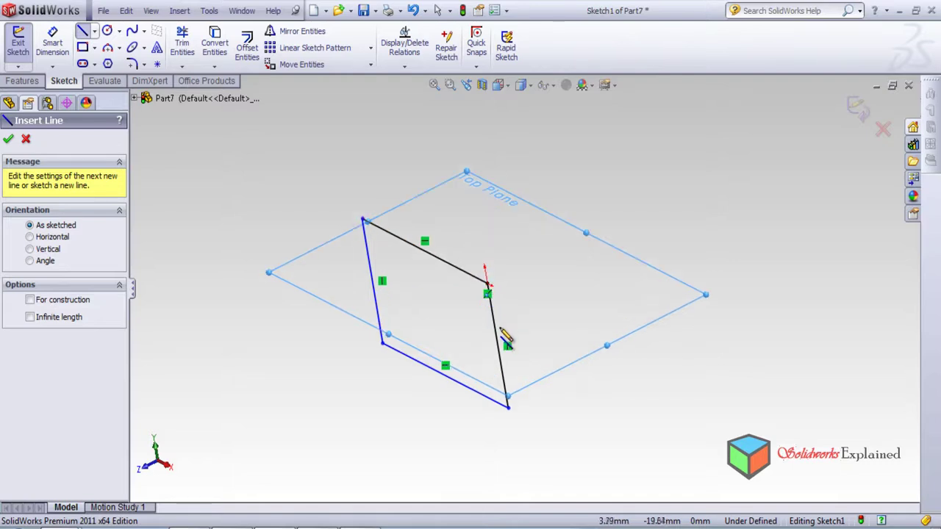
{"action": "left_click", "coordinate": [487, 284]}
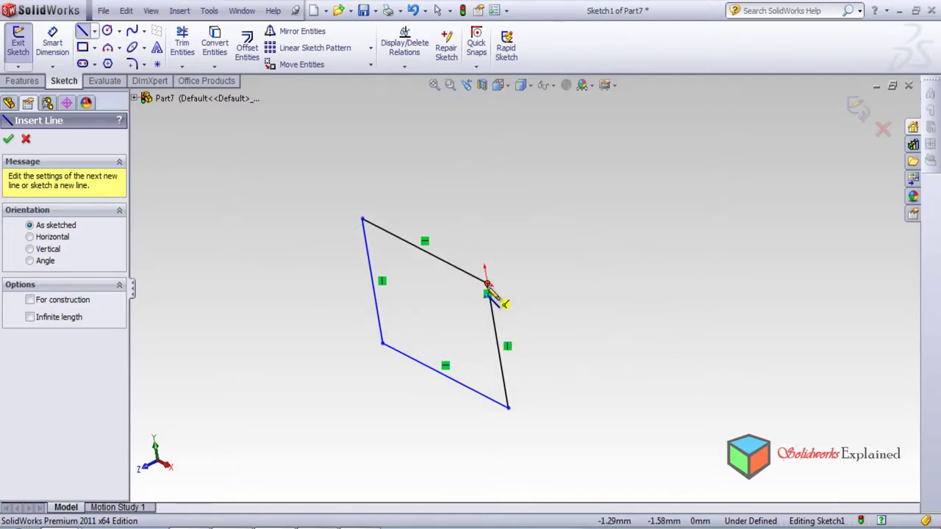
{"action": "left_click", "coordinate": [483, 221]}
{"action": "left_click", "coordinate": [575, 249]}
{"action": "left_click", "coordinate": [598, 171]}
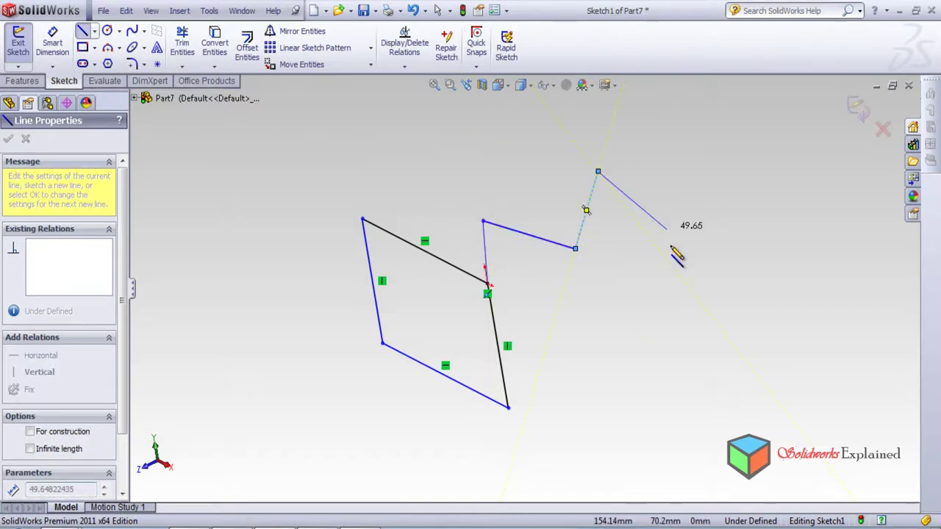
{"action": "left_click", "coordinate": [739, 267]}
{"action": "right_click", "coordinate": [742, 334]}
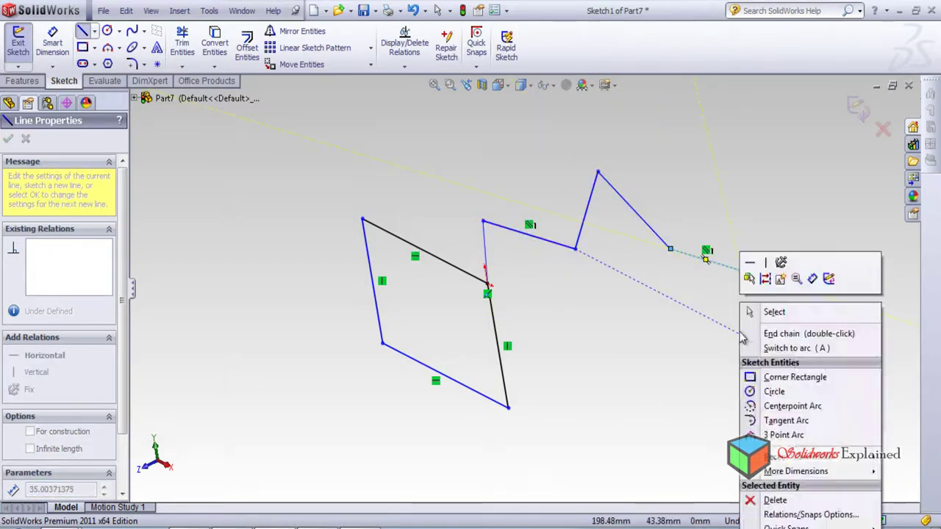
{"action": "left_click", "coordinate": [787, 335]}
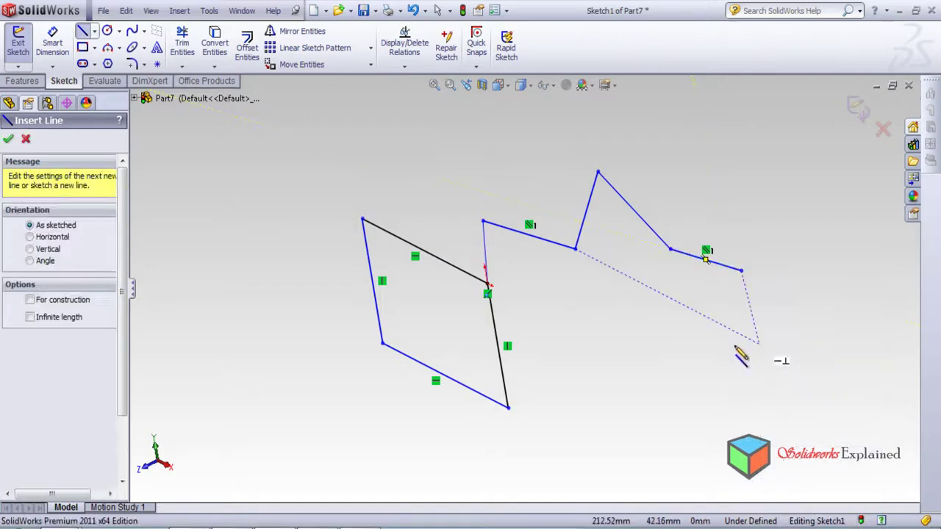
{"action": "mouse_move", "coordinate": [625, 357]}
{"action": "middle_mouse_down"}
{"action": "mouse_move", "coordinate": [559, 456]}
{"action": "mouse_move", "coordinate": [630, 345]}
{"action": "mouse_move", "coordinate": [655, 331]}
{"action": "mouse_move", "coordinate": [586, 341]}
{"action": "mouse_move", "coordinate": [509, 434]}
{"action": "mouse_move", "coordinate": [622, 242]}
{"action": "mouse_move", "coordinate": [624, 220]}
{"action": "mouse_move", "coordinate": [565, 347]}
{"action": "mouse_move", "coordinate": [544, 434]}
{"action": "mouse_move", "coordinate": [592, 346]}
{"action": "mouse_move", "coordinate": [627, 310]}
{"action": "mouse_move", "coordinate": [633, 332]}
{"action": "middle_mouse_up"}
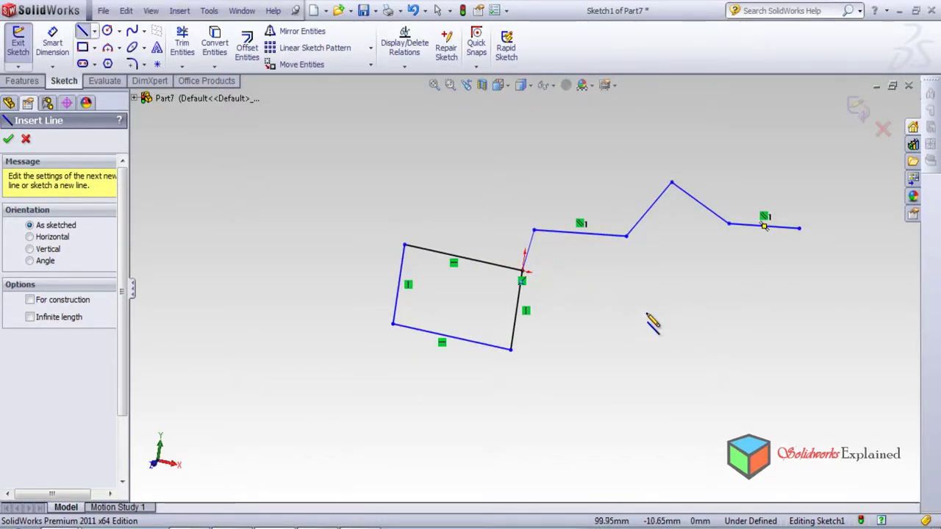
{"action": "left_click", "coordinate": [855, 109]}
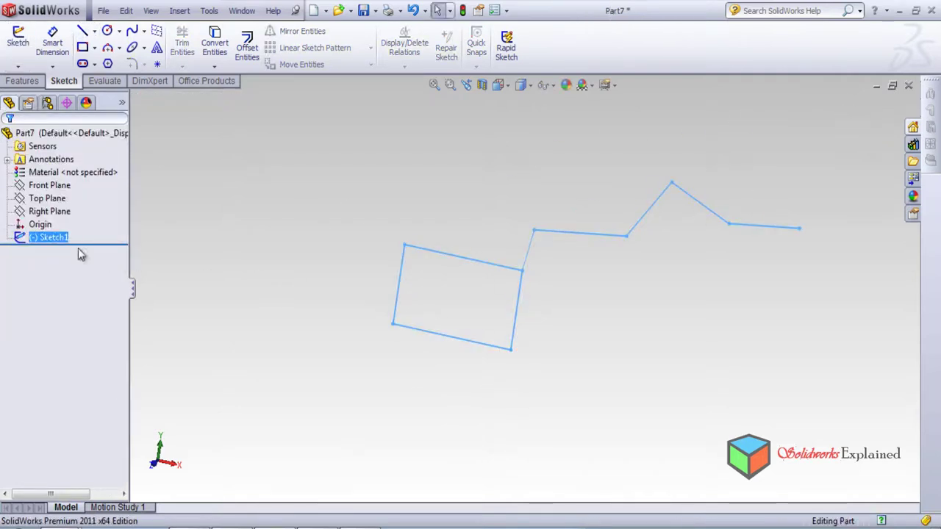
{"action": "left_click", "coordinate": [601, 340]}
{"action": "mouse_move", "coordinate": [601, 340]}
{"action": "middle_mouse_down"}
{"action": "mouse_move", "coordinate": [625, 330]}
{"action": "mouse_move", "coordinate": [581, 411]}
{"action": "middle_mouse_up"}
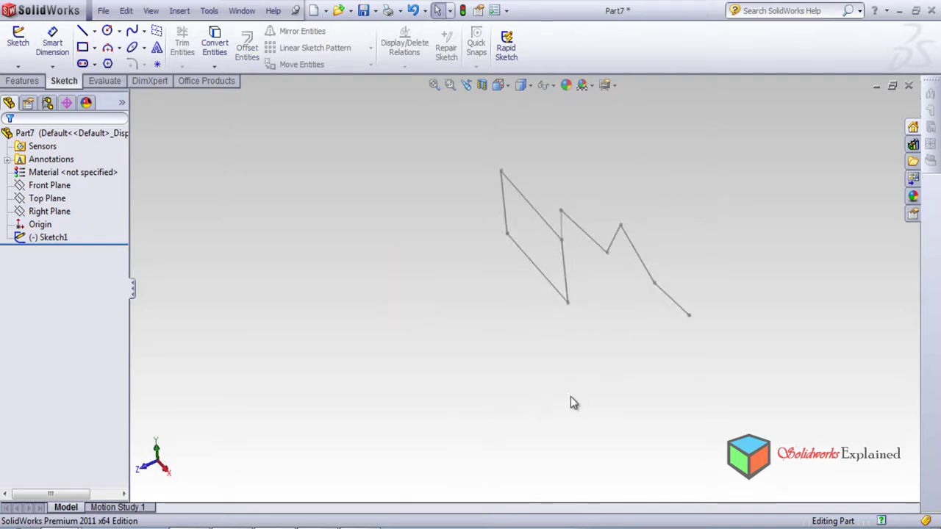
Undo the sketch exit and all the lines of the chain, back to the rectangle alone.
{"action": "key", "text": "ctrl+z"}
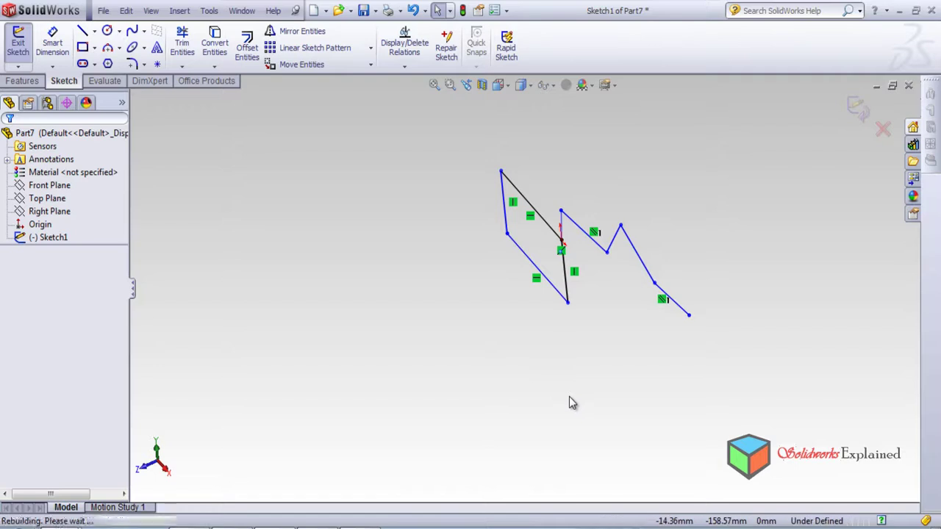
{"action": "key", "text": "ctrl+z"}
{"action": "key", "text": "ctrl+z"}
{"action": "key", "text": "ctrl+z"}
{"action": "key", "text": "ctrl+z"}
{"action": "key", "text": "ctrl+z"}
{"action": "mouse_move", "coordinate": [504, 358]}
{"action": "middle_mouse_down"}
{"action": "mouse_move", "coordinate": [542, 316]}
{"action": "mouse_move", "coordinate": [542, 252]}
{"action": "mouse_move", "coordinate": [542, 327]}
{"action": "mouse_move", "coordinate": [513, 290]}
{"action": "mouse_move", "coordinate": [536, 210]}
{"action": "mouse_move", "coordinate": [525, 301]}
{"action": "mouse_move", "coordinate": [500, 338]}
{"action": "mouse_move", "coordinate": [566, 269]}
{"action": "mouse_move", "coordinate": [584, 294]}
{"action": "middle_mouse_up"}
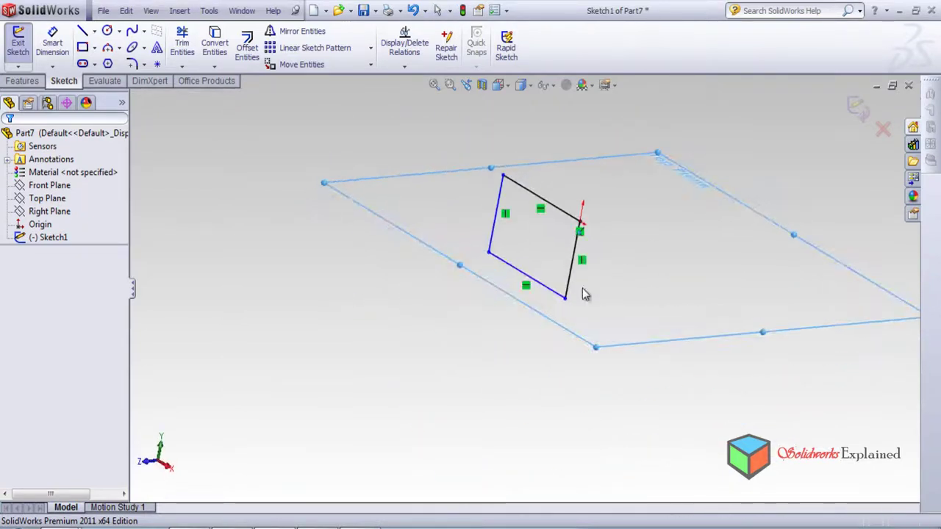
Exit the rectangle's sketch and start a separate line sketch on the Top Plane.
{"action": "left_click", "coordinate": [858, 106]}
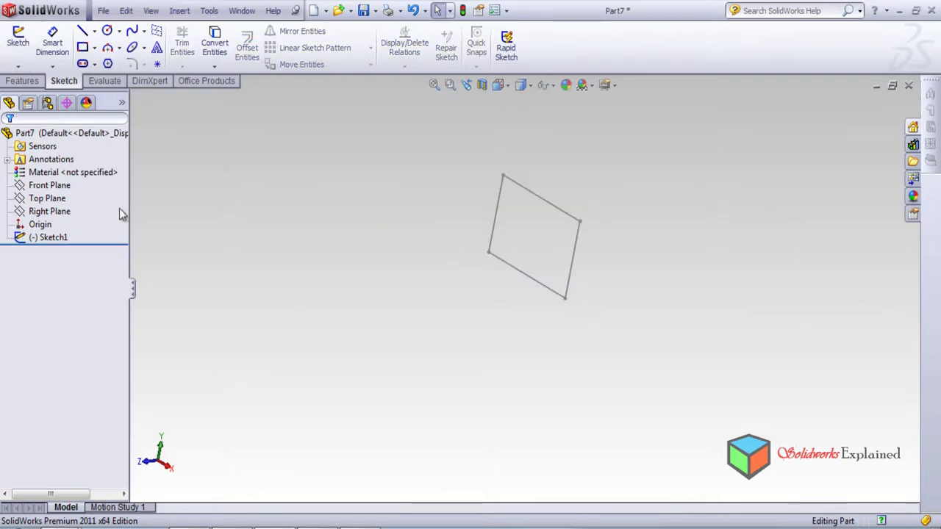
{"action": "left_click", "coordinate": [63, 199]}
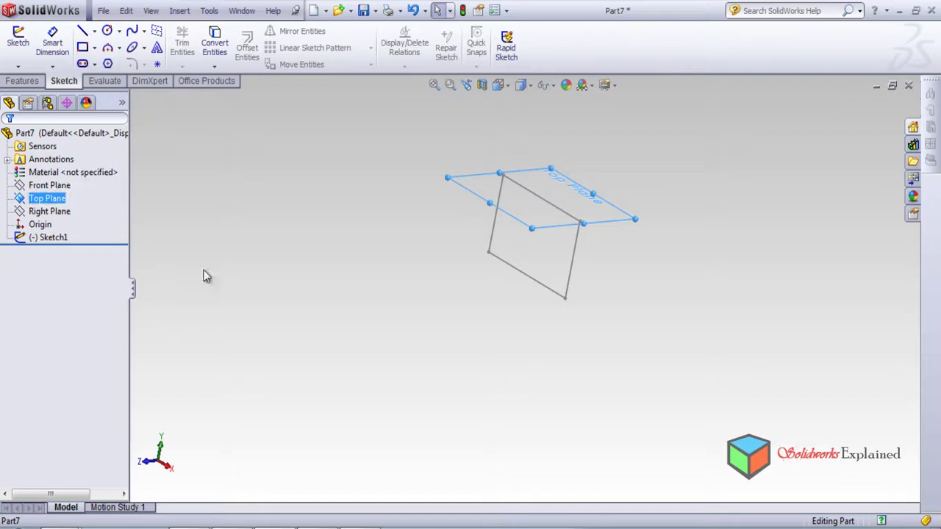
{"action": "left_click", "coordinate": [83, 32]}
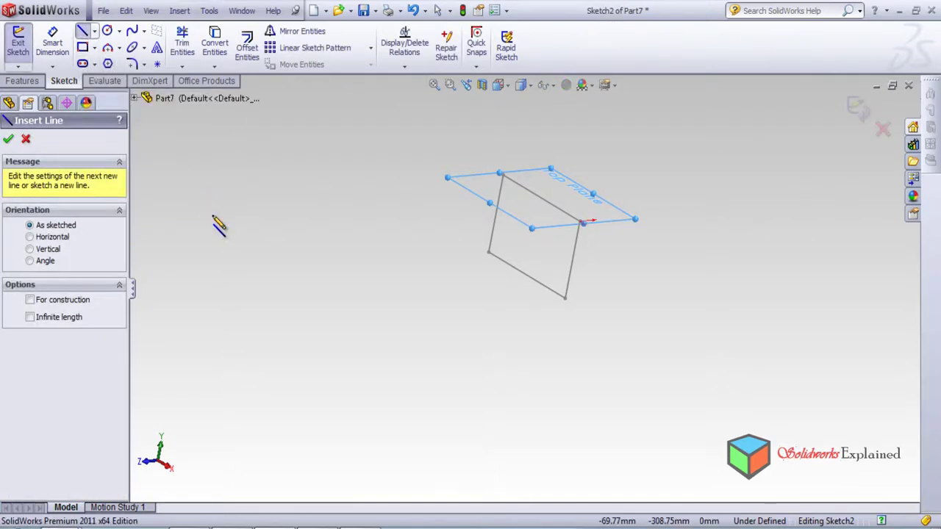
{"action": "left_click", "coordinate": [135, 100]}
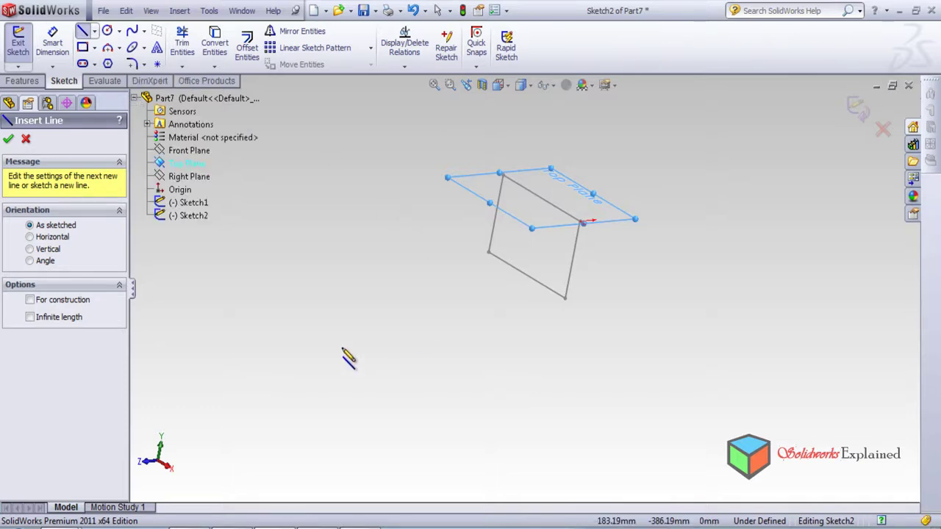
{"action": "left_click", "coordinate": [201, 207]}
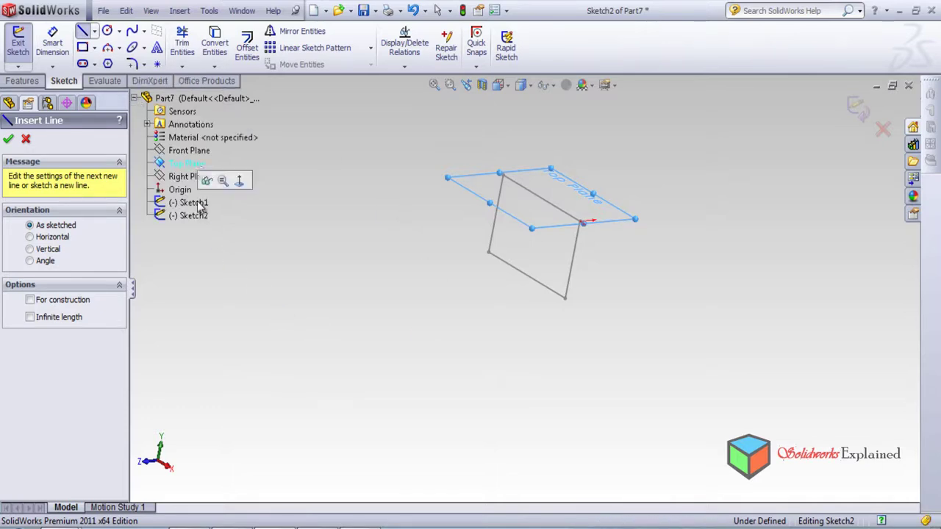
Sketch an open zigzag chain of seven connected lines on the Top Plane, starting at the origin, and finish the Line command.
{"action": "left_click", "coordinate": [579, 222]}
{"action": "left_click", "coordinate": [501, 199]}
{"action": "left_click", "coordinate": [449, 272]}
{"action": "left_click", "coordinate": [355, 200]}
{"action": "left_click", "coordinate": [292, 297]}
{"action": "left_click", "coordinate": [343, 355]}
{"action": "left_click", "coordinate": [331, 427]}
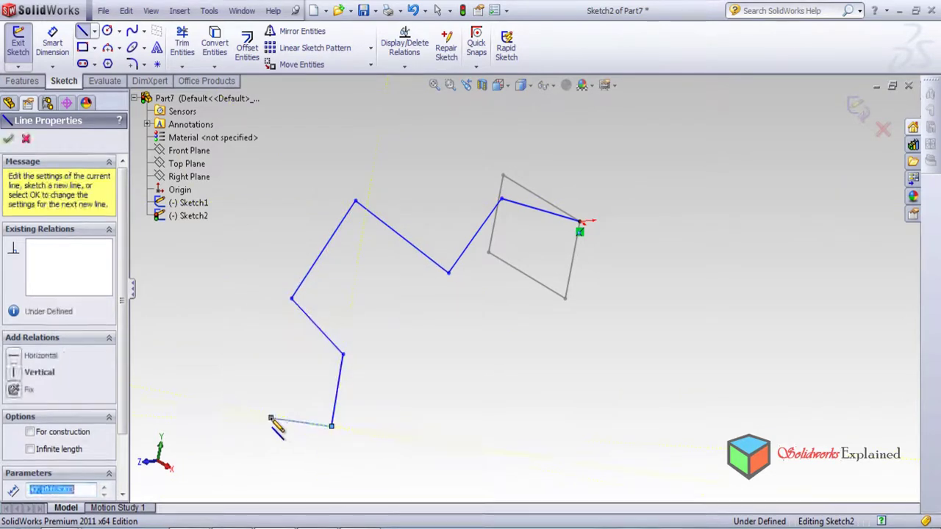
{"action": "left_click", "coordinate": [271, 419]}
{"action": "right_click", "coordinate": [245, 343]}
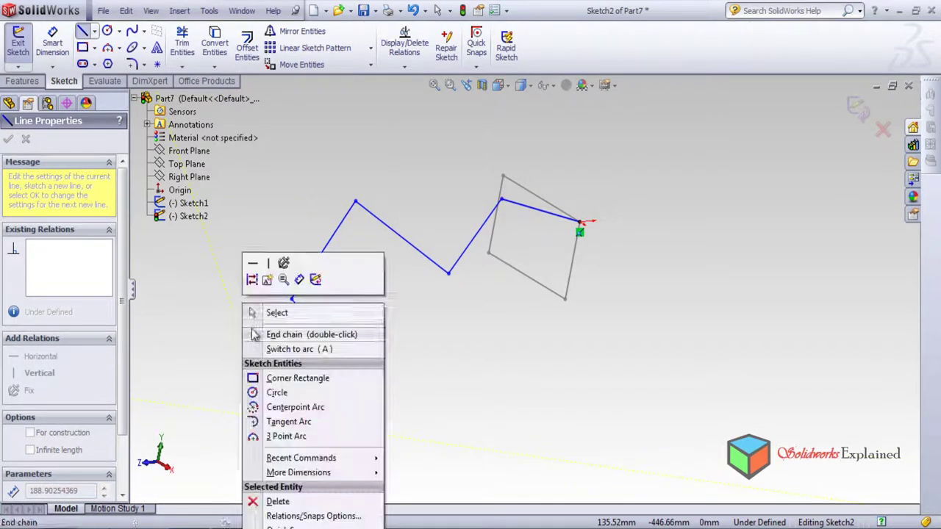
{"action": "left_click", "coordinate": [293, 336]}
{"action": "mouse_move", "coordinate": [458, 343]}
{"action": "middle_mouse_down"}
{"action": "mouse_move", "coordinate": [475, 422]}
{"action": "mouse_move", "coordinate": [520, 357]}
{"action": "middle_mouse_up"}
{"action": "key", "text": "Left"}
{"action": "key", "text": "Left"}
{"action": "key", "text": "Left"}
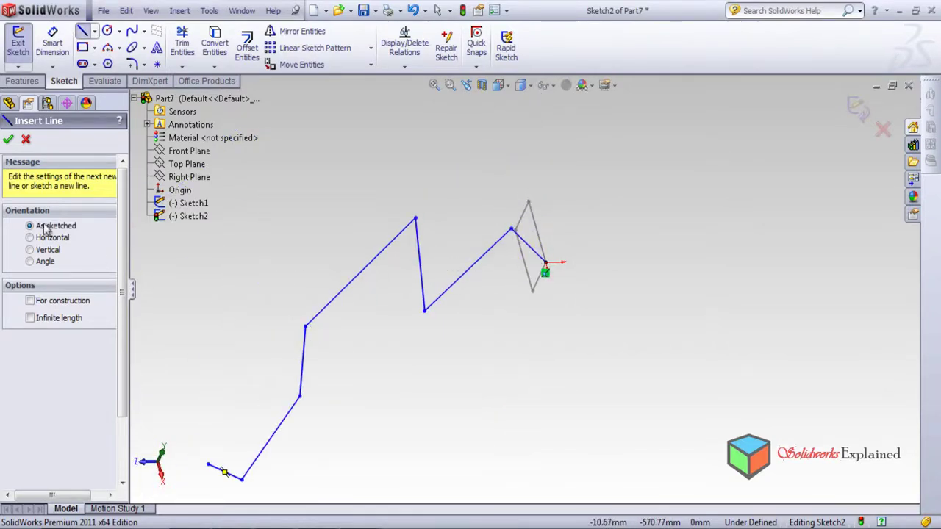
{"action": "left_click", "coordinate": [8, 141]}
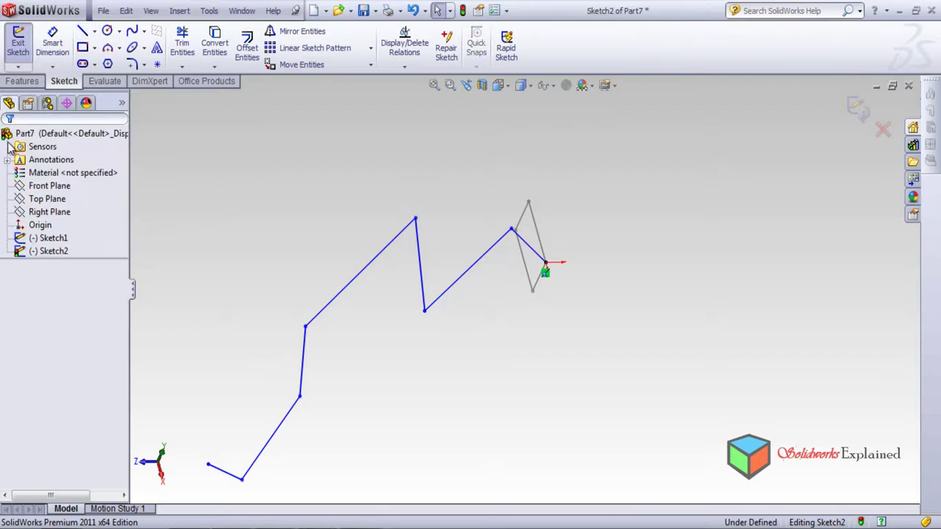
Examine the Front Plane and its rectangle in relation to the zigzag line sketch.
{"action": "left_click", "coordinate": [60, 188]}
{"action": "mouse_move", "coordinate": [502, 241]}
{"action": "middle_mouse_down"}
{"action": "mouse_move", "coordinate": [591, 255]}
{"action": "mouse_move", "coordinate": [548, 311]}
{"action": "middle_mouse_up"}
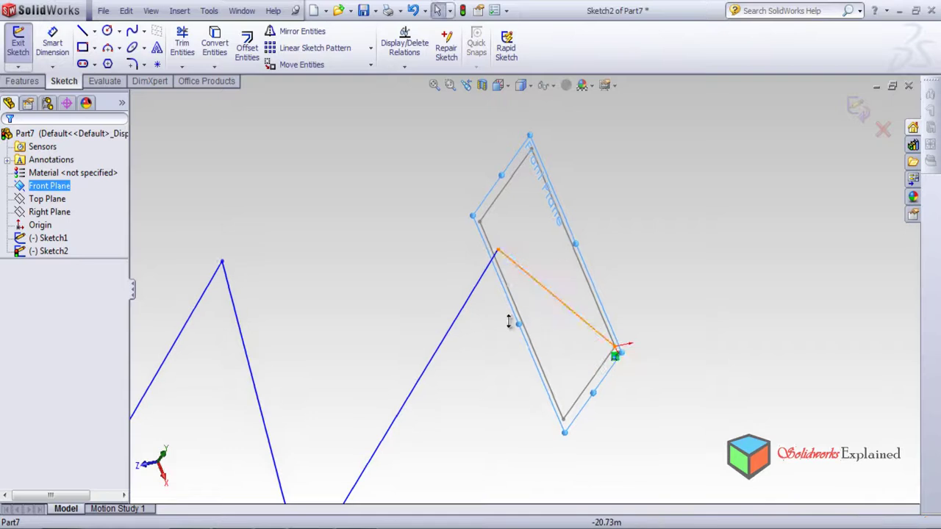
{"action": "middle_click_drag", "start_coordinate": [262, 299], "coordinate": [295, 297]}
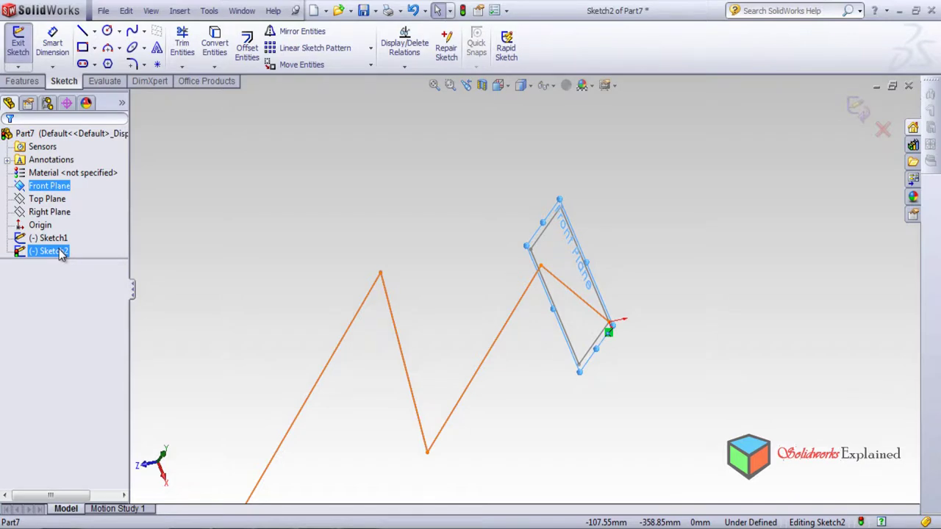
Check the Top Plane against the zigzag lines and exit the line sketch.
{"action": "left_click", "coordinate": [56, 204]}
{"action": "mouse_move", "coordinate": [517, 374]}
{"action": "middle_mouse_down"}
{"action": "mouse_move", "coordinate": [515, 203]}
{"action": "mouse_move", "coordinate": [481, 253]}
{"action": "mouse_move", "coordinate": [531, 287]}
{"action": "mouse_move", "coordinate": [539, 353]}
{"action": "mouse_move", "coordinate": [571, 333]}
{"action": "middle_mouse_up"}
{"action": "left_click", "coordinate": [857, 108]}
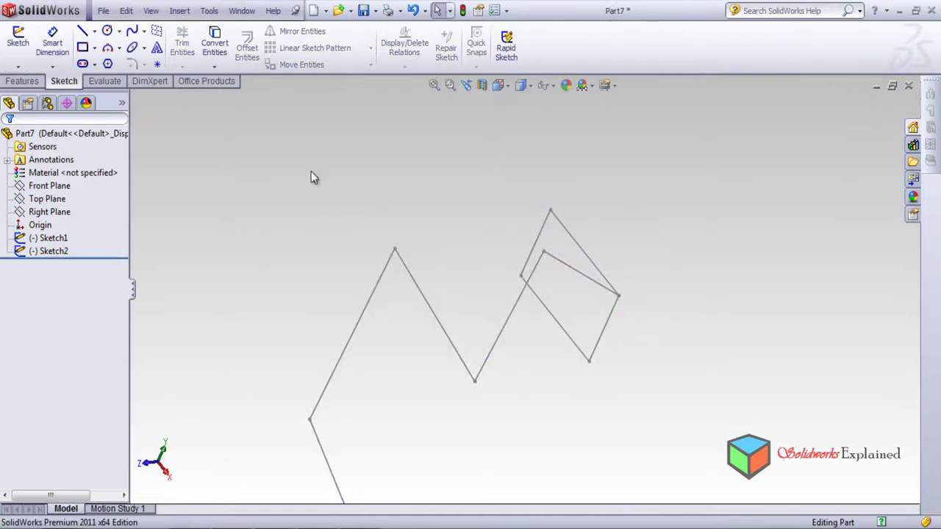
Create a swept boss using the rectangle sketch as the profile and the zigzag line sketch as the path.
{"action": "left_click", "coordinate": [28, 83]}
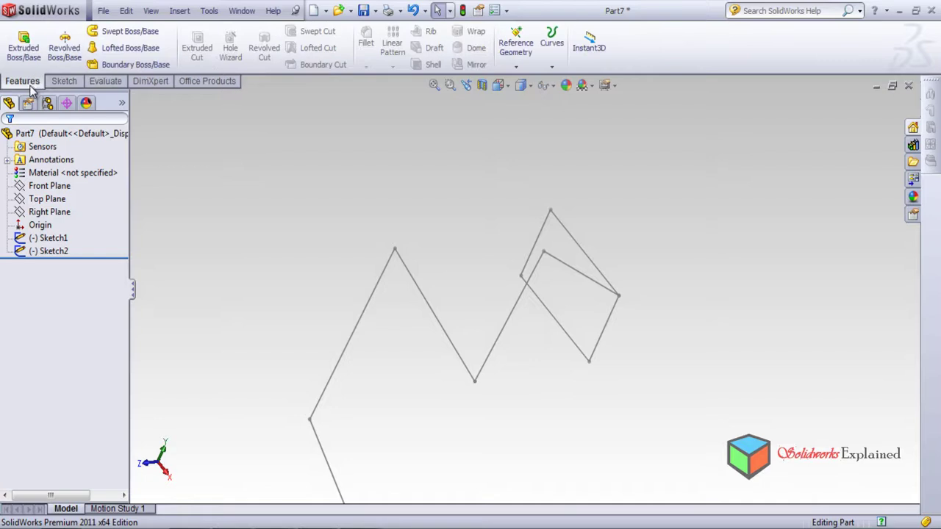
{"action": "left_click", "coordinate": [140, 38]}
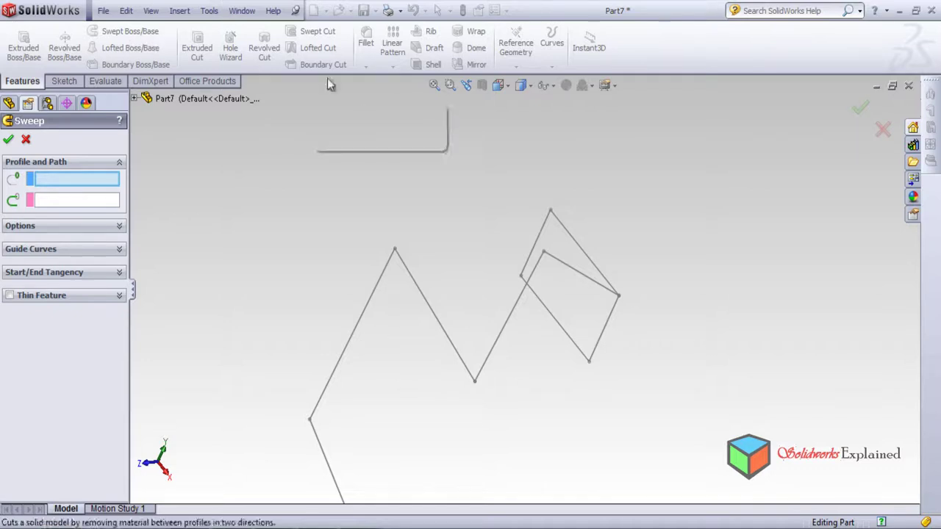
{"action": "left_click", "coordinate": [135, 99]}
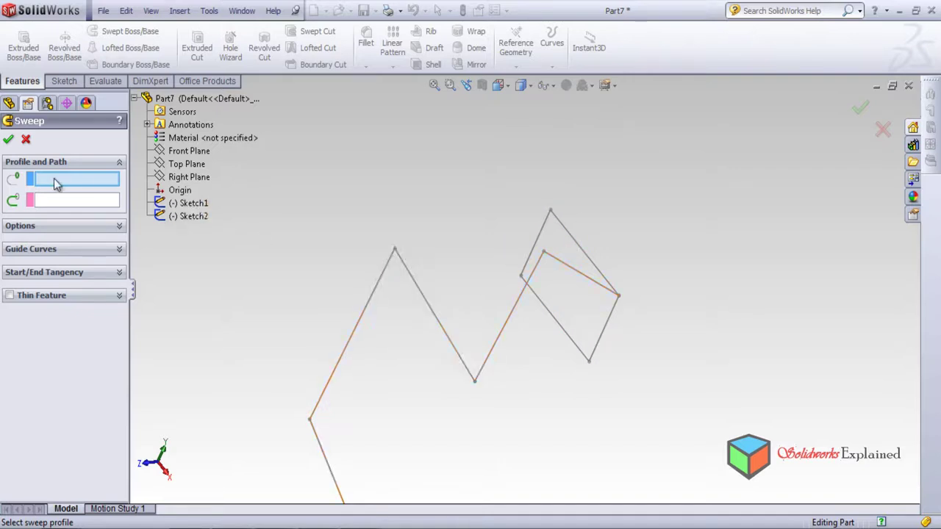
{"action": "left_click", "coordinate": [204, 206]}
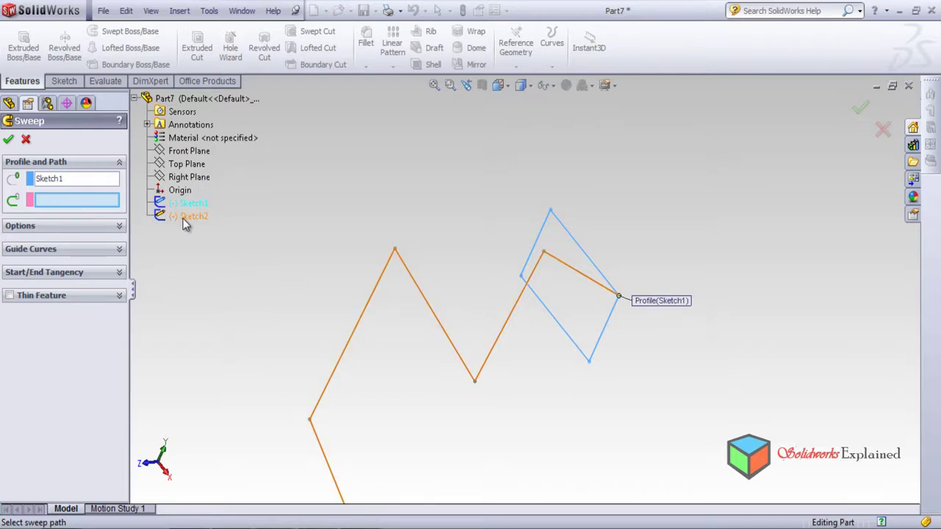
{"action": "left_click", "coordinate": [353, 333]}
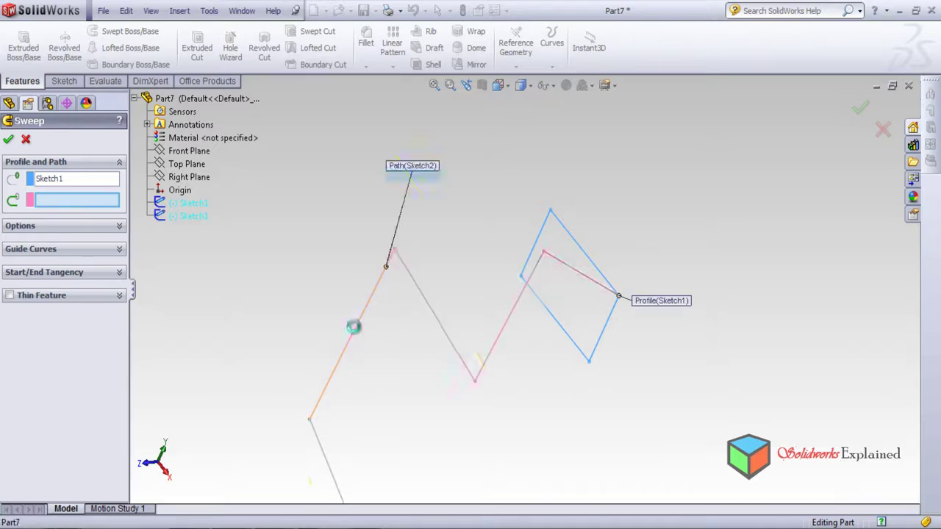
{"action": "middle_click_drag", "start_coordinate": [444, 351], "coordinate": [492, 474]}
{"action": "left_click", "coordinate": [861, 111]}
{"action": "middle_click_drag", "start_coordinate": [607, 318], "coordinate": [676, 453]}
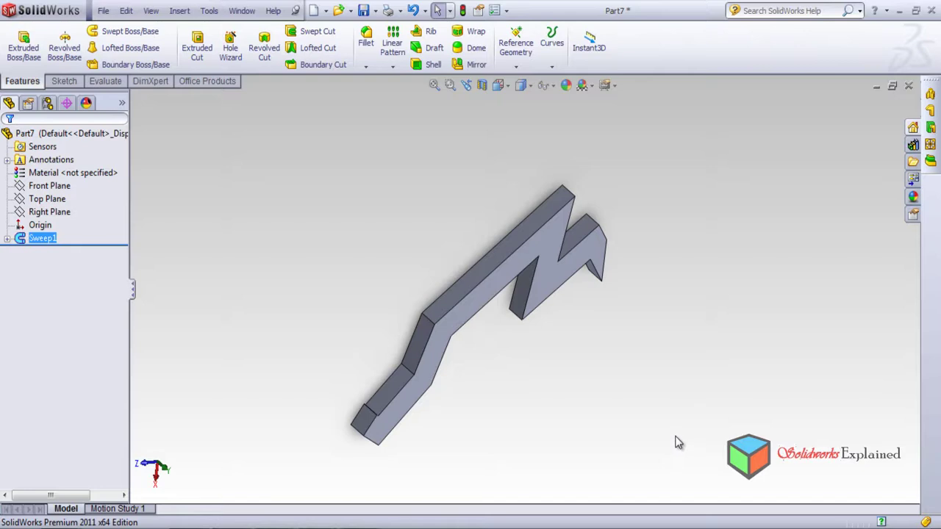
Reopen the sweep feature's definition, review its profile and path, and accept it.
{"action": "right_click", "coordinate": [42, 239]}
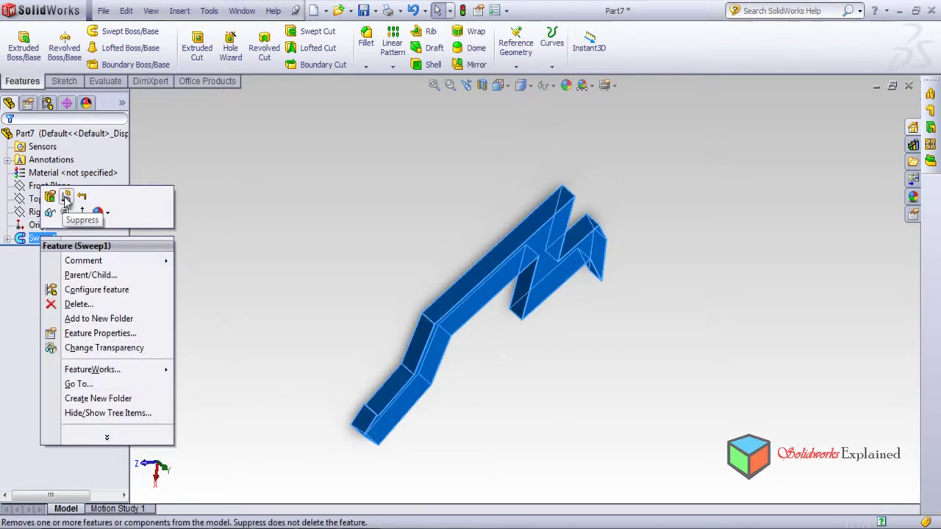
{"action": "left_click", "coordinate": [49, 197]}
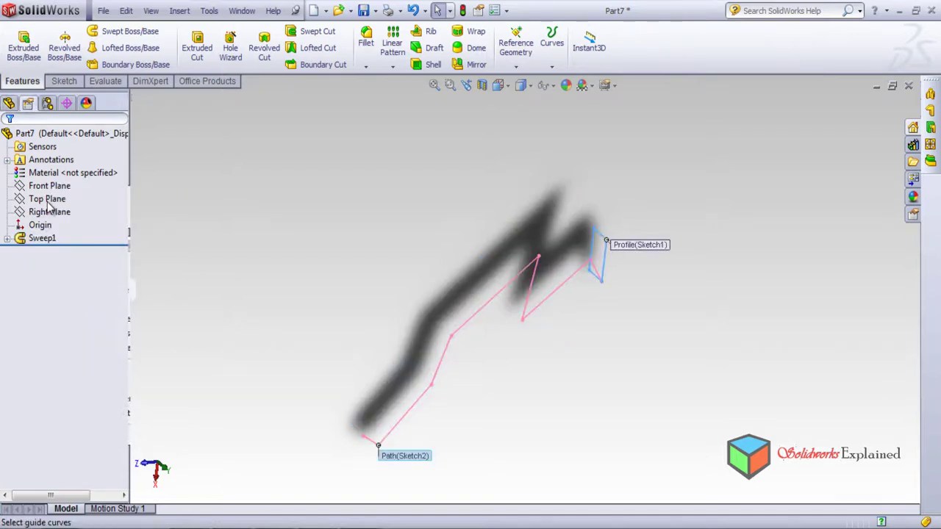
{"action": "middle_click_drag", "start_coordinate": [463, 403], "coordinate": [498, 234]}
{"action": "scroll", "coordinate": [559, 259], "scroll_direction": "down", "scroll_amount": 2}
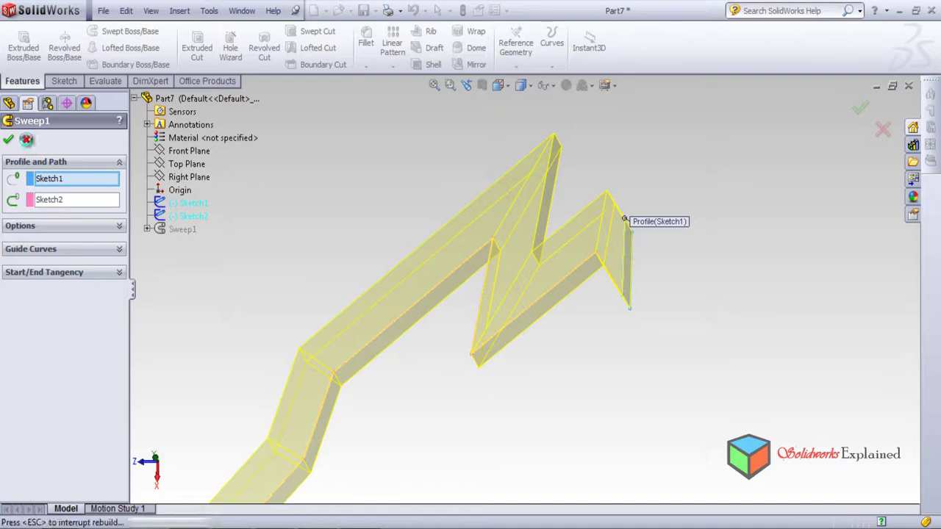
{"action": "left_click", "coordinate": [8, 140]}
Edit the sweep's path sketch and move the third vertex from the origin to about X -95, Y -298 mm.
{"action": "left_click", "coordinate": [20, 239]}
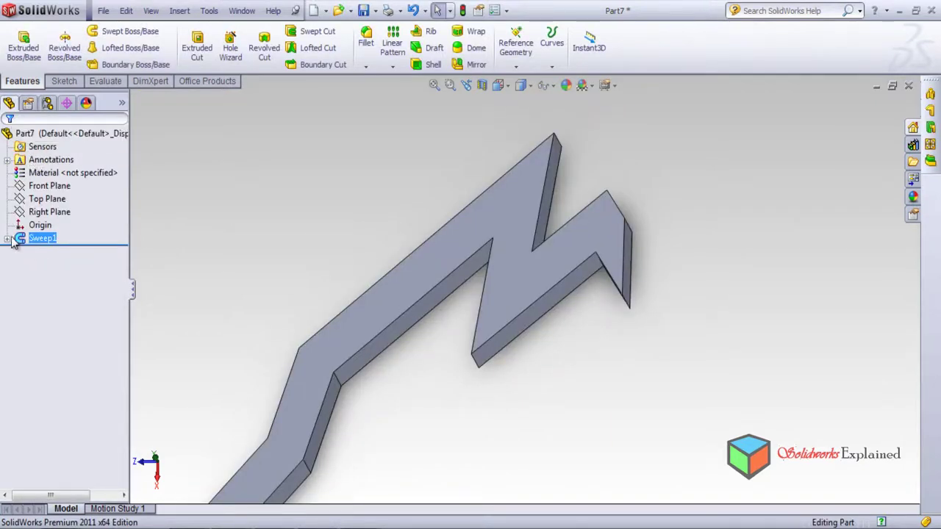
{"action": "left_click", "coordinate": [17, 244]}
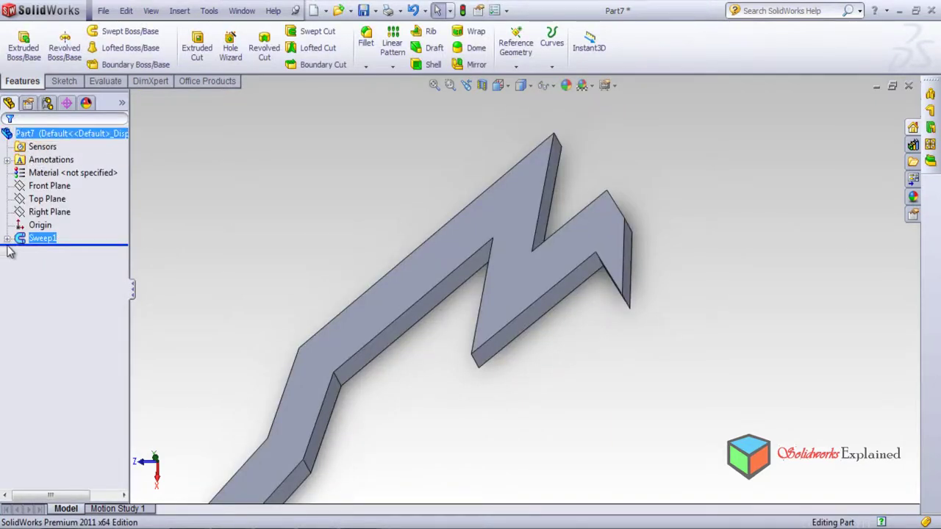
{"action": "left_click", "coordinate": [6, 239]}
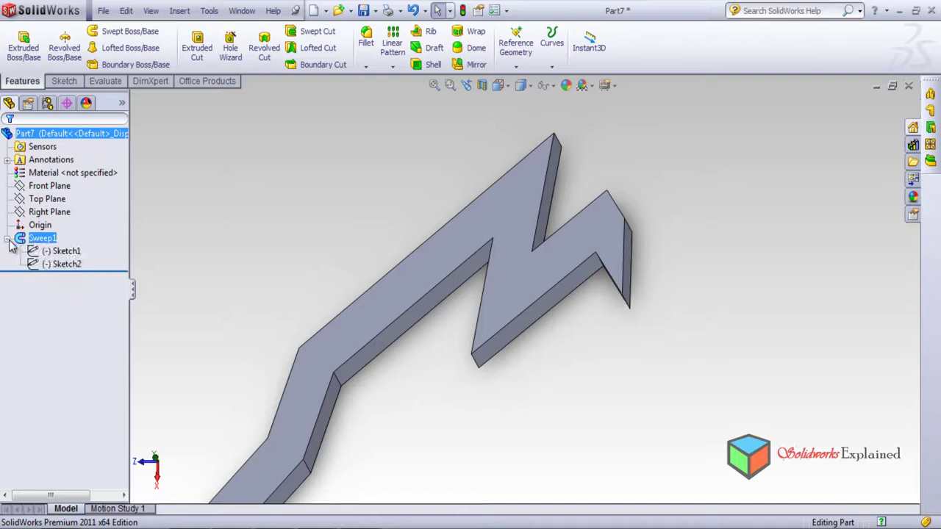
{"action": "left_click", "coordinate": [74, 266]}
{"action": "right_click", "coordinate": [73, 266]}
{"action": "left_click", "coordinate": [81, 223]}
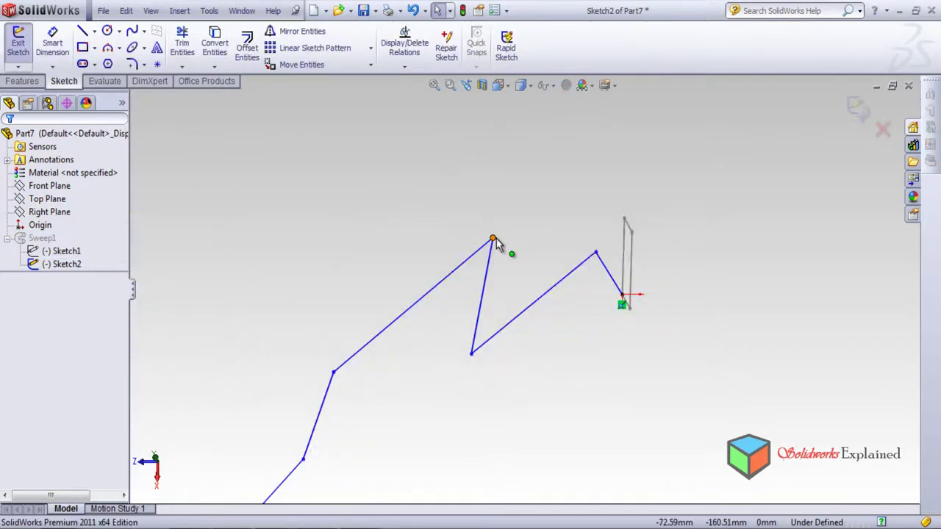
{"action": "mouse_move", "coordinate": [496, 239]}
{"action": "left_mouse_down"}
{"action": "mouse_move", "coordinate": [406, 208]}
{"action": "mouse_move", "coordinate": [405, 186]}
{"action": "mouse_move", "coordinate": [387, 222]}
{"action": "left_mouse_up"}
{"action": "scroll", "coordinate": [351, 410], "scroll_direction": "down", "scroll_amount": 2}
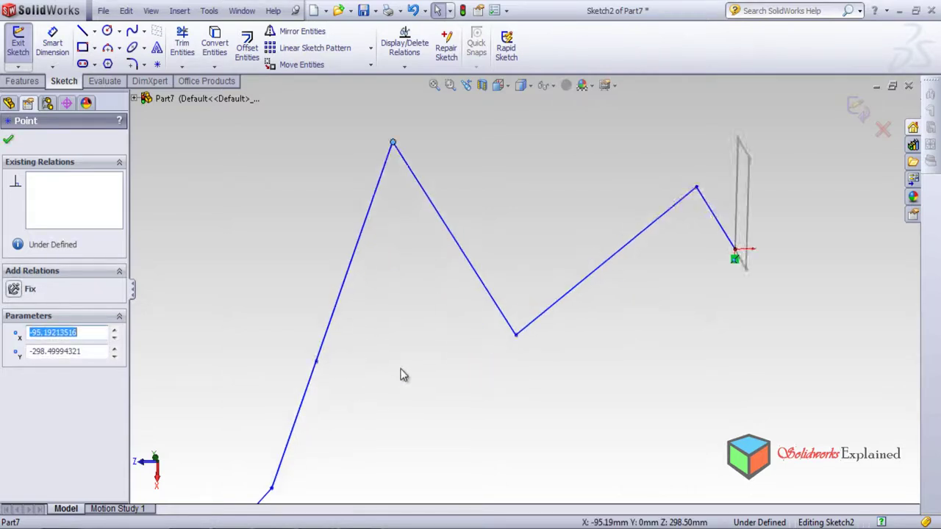
Move the path's fifth vertex to about X 179, Y -459 mm and its fourth to about X 69, Y -388 mm.
{"action": "scroll", "coordinate": [411, 373], "scroll_direction": "up", "scroll_amount": 5}
{"action": "mouse_move", "coordinate": [424, 371]}
{"action": "left_mouse_down"}
{"action": "mouse_move", "coordinate": [405, 355]}
{"action": "mouse_move", "coordinate": [409, 373]}
{"action": "mouse_move", "coordinate": [394, 364]}
{"action": "left_mouse_up"}
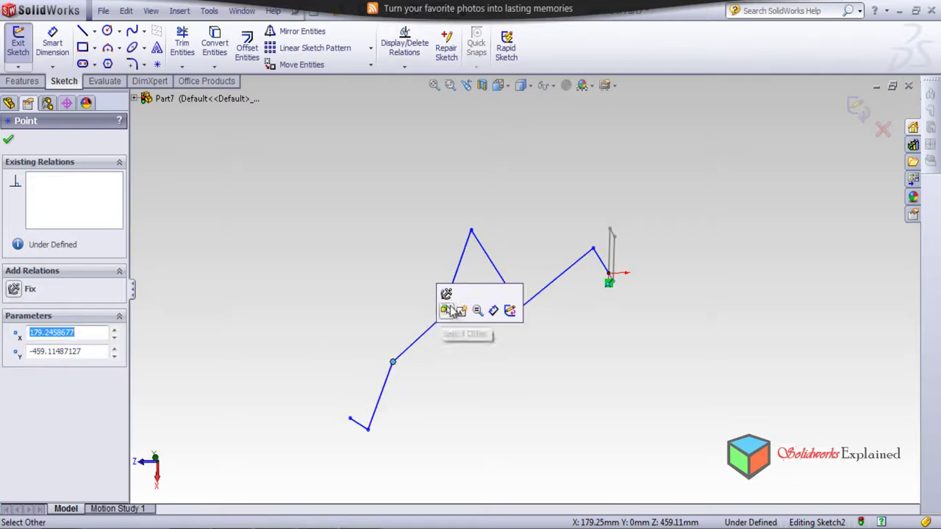
{"action": "scroll", "coordinate": [462, 353], "scroll_direction": "down", "scroll_amount": 3}
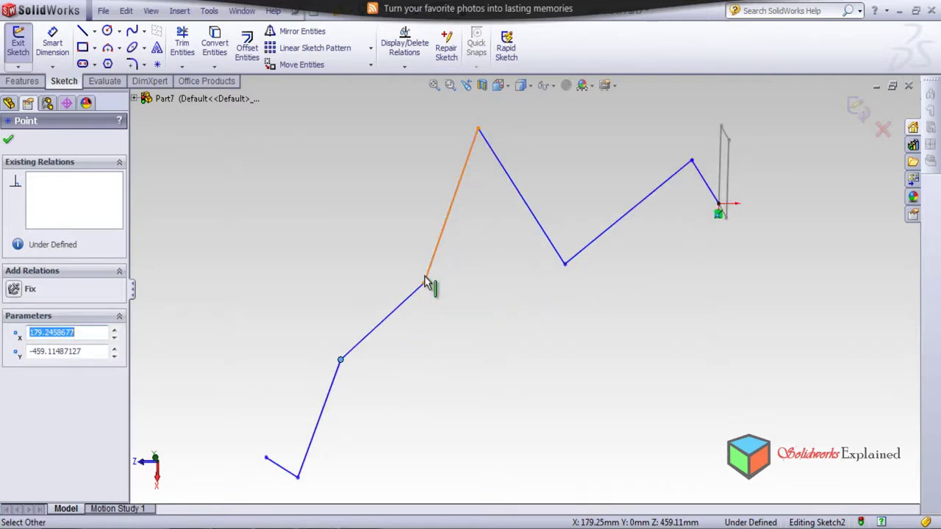
{"action": "mouse_move", "coordinate": [424, 282]}
{"action": "left_mouse_down"}
{"action": "mouse_move", "coordinate": [388, 269]}
{"action": "mouse_move", "coordinate": [403, 269]}
{"action": "left_mouse_up"}
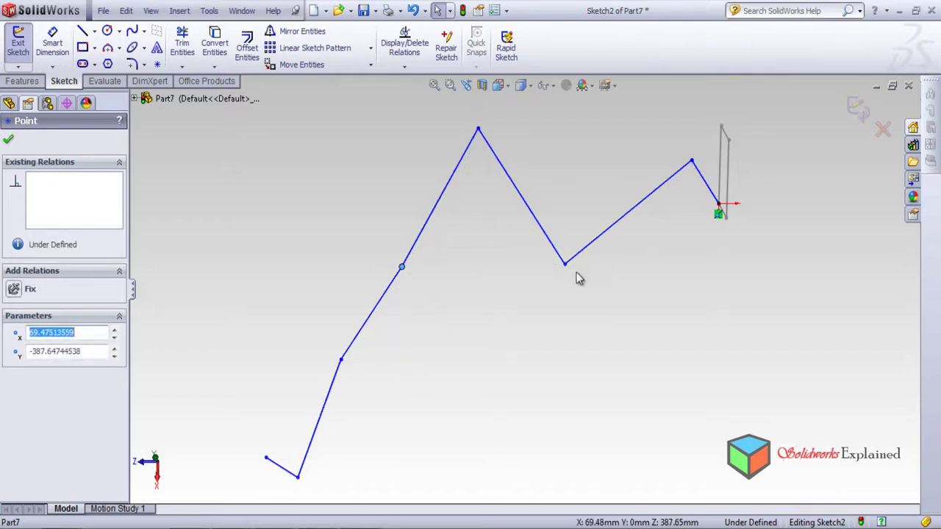
Reposition the two path vertices nearest the origin and the far end, with the endpoint at about X 258, Y -655 mm, and exit the sketch.
{"action": "left_click_drag", "start_coordinate": [565, 266], "coordinate": [567, 162]}
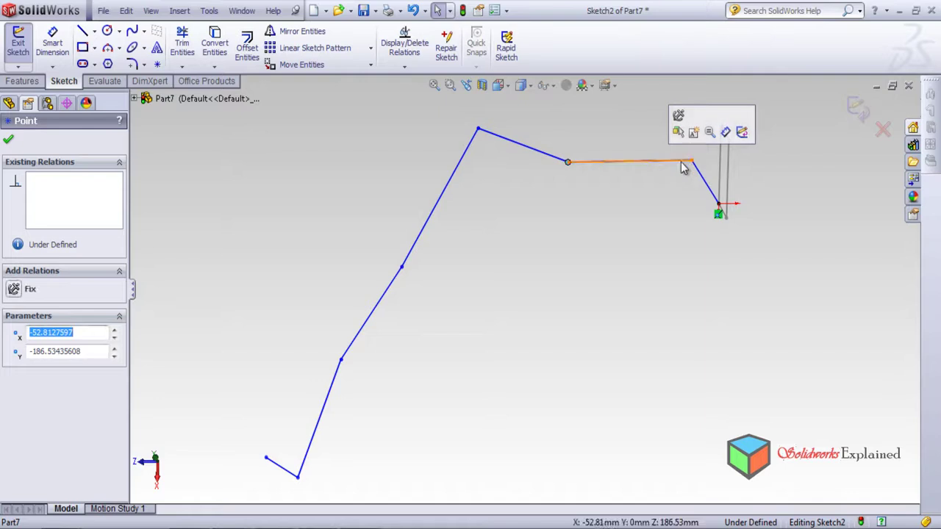
{"action": "mouse_move", "coordinate": [692, 160]}
{"action": "left_mouse_down"}
{"action": "mouse_move", "coordinate": [657, 191]}
{"action": "mouse_move", "coordinate": [645, 163]}
{"action": "left_mouse_up"}
{"action": "mouse_move", "coordinate": [298, 478]}
{"action": "left_mouse_down"}
{"action": "mouse_move", "coordinate": [290, 446]}
{"action": "mouse_move", "coordinate": [196, 406]}
{"action": "mouse_move", "coordinate": [181, 428]}
{"action": "left_mouse_up"}
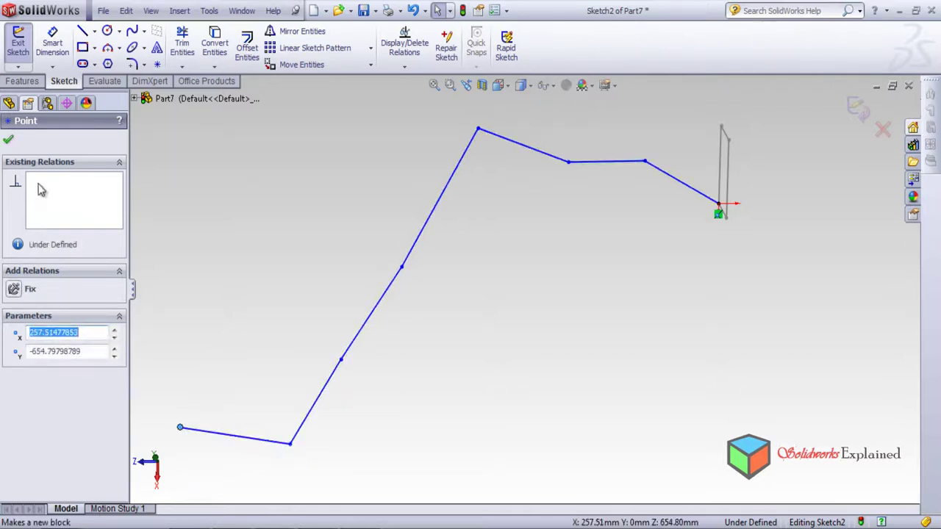
{"action": "left_click", "coordinate": [9, 140]}
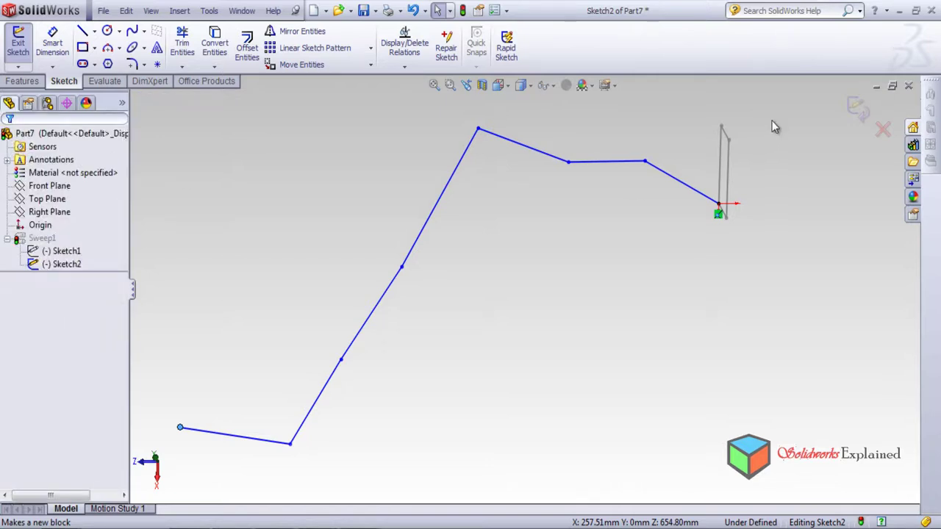
{"action": "left_click", "coordinate": [857, 106]}
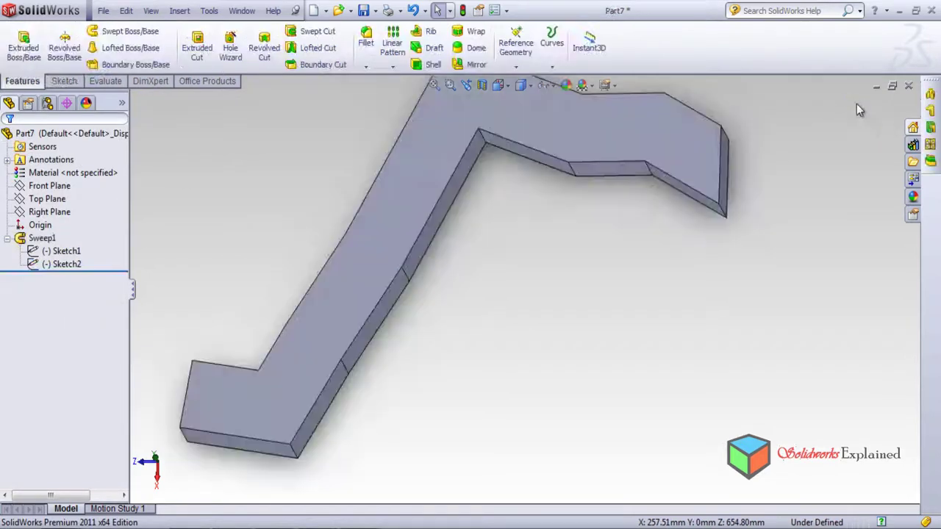
{"action": "scroll", "coordinate": [661, 290], "scroll_direction": "up", "scroll_amount": 2}
{"action": "middle_click_drag", "start_coordinate": [647, 288], "coordinate": [616, 254]}
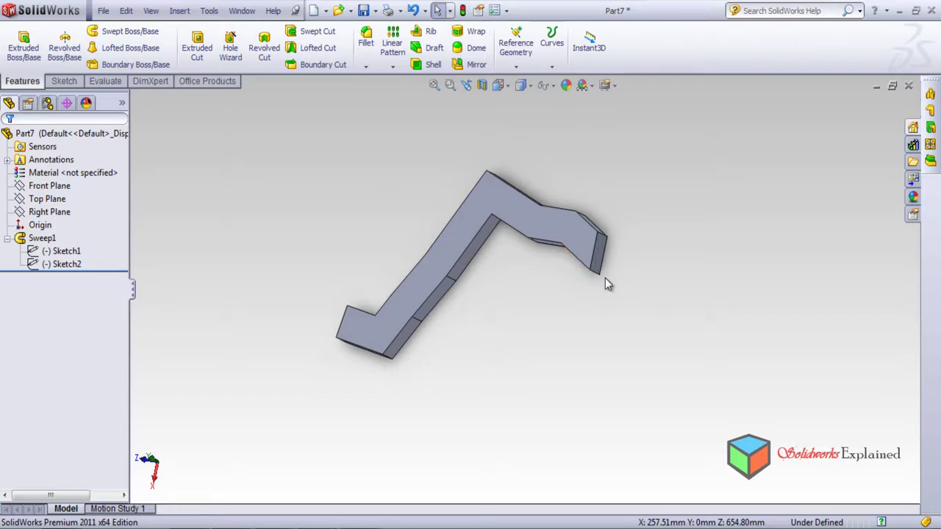
Create a new part document from the Part template.
{"action": "left_click", "coordinate": [103, 11]}
{"action": "left_click", "coordinate": [121, 30]}
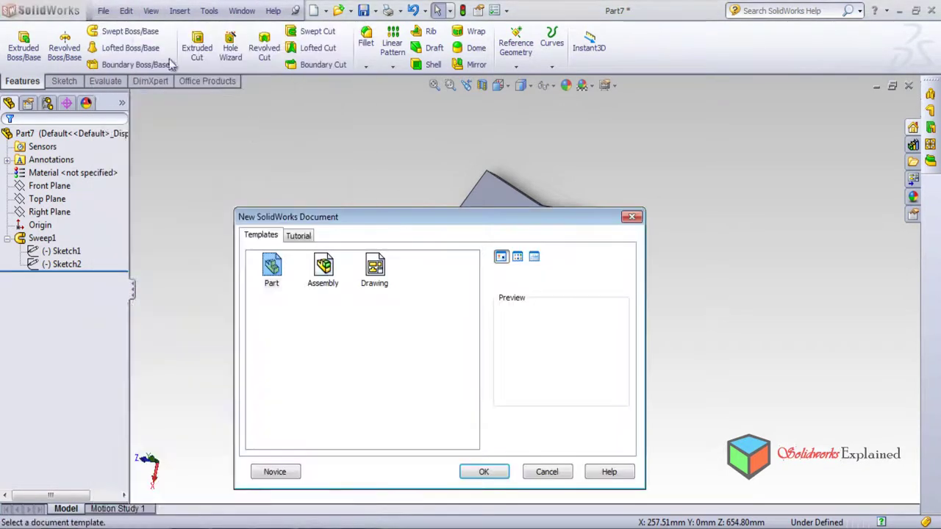
{"action": "left_click", "coordinate": [484, 473]}
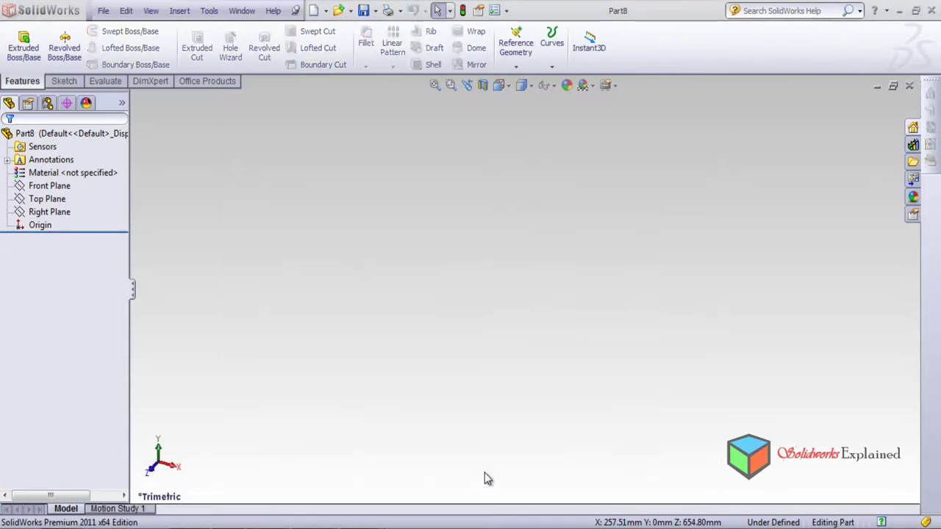
Sketch a circle of about 28.87 mm radius on the Front Plane, with its circumference passing through the origin.
{"action": "left_click", "coordinate": [65, 81]}
{"action": "left_click", "coordinate": [106, 30]}
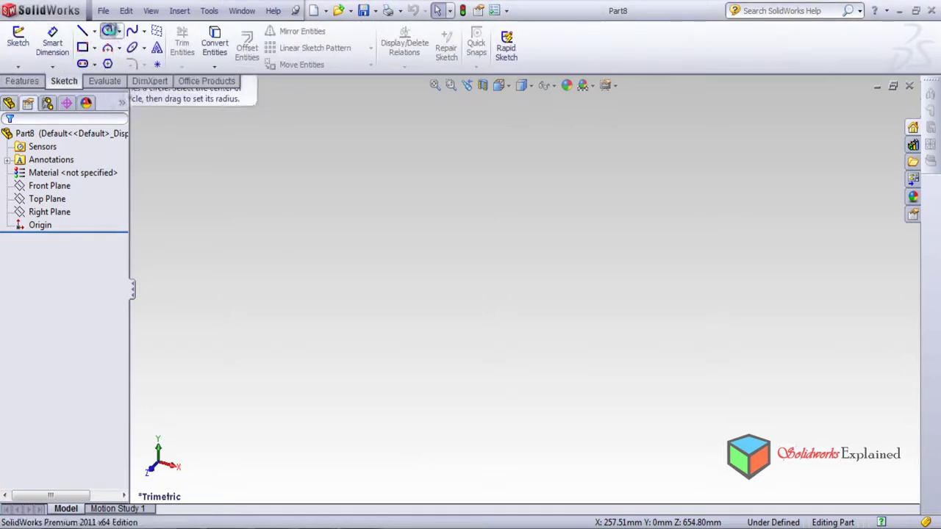
{"action": "left_click", "coordinate": [391, 184]}
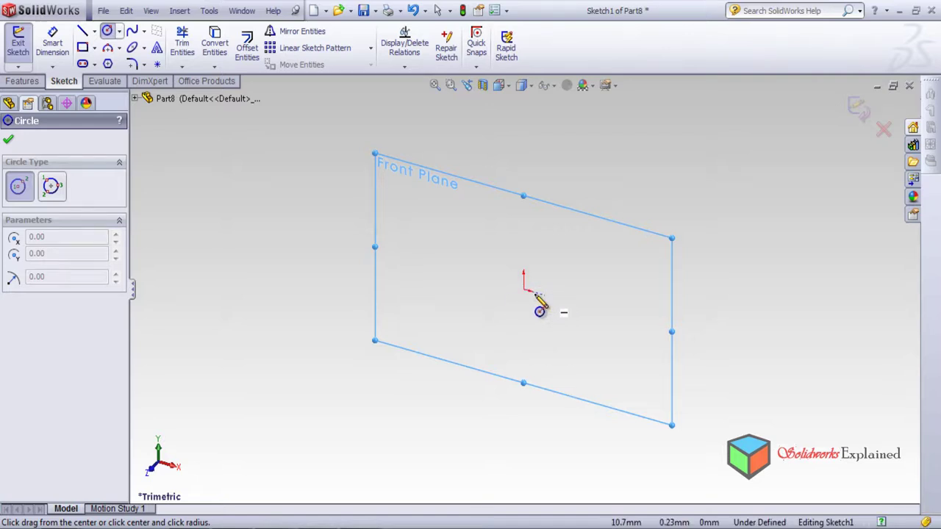
{"action": "left_click", "coordinate": [573, 303]}
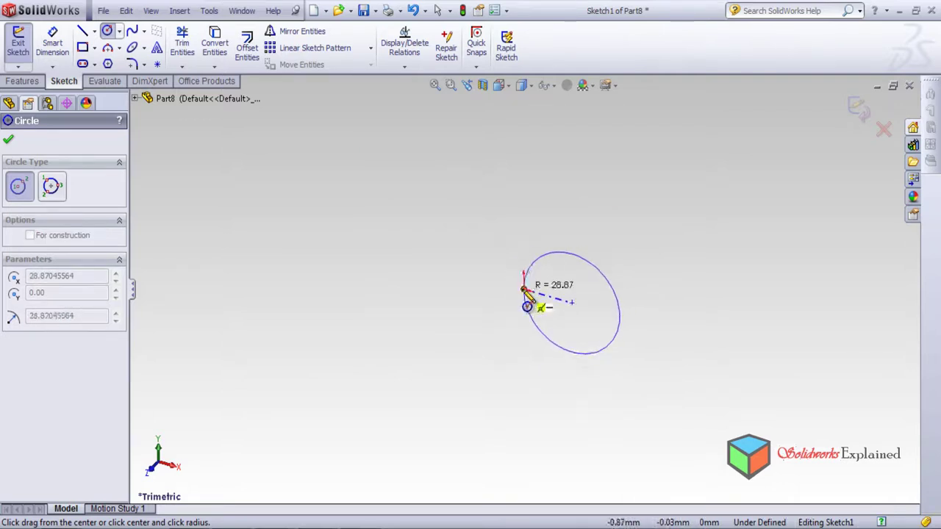
{"action": "left_click", "coordinate": [524, 289]}
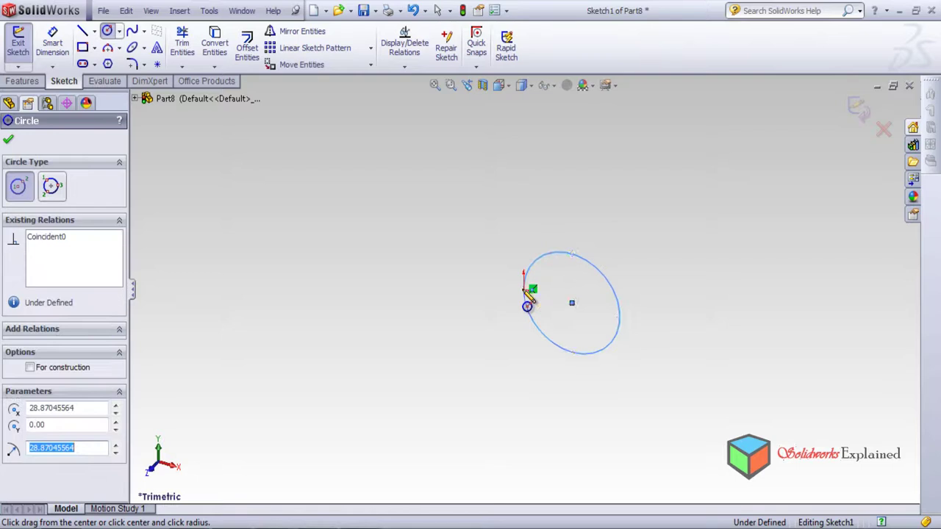
{"action": "left_click", "coordinate": [9, 142]}
Examine how the Front Plane and the Top Plane lie relative to the circle.
{"action": "middle_click_drag", "start_coordinate": [389, 321], "coordinate": [433, 314]}
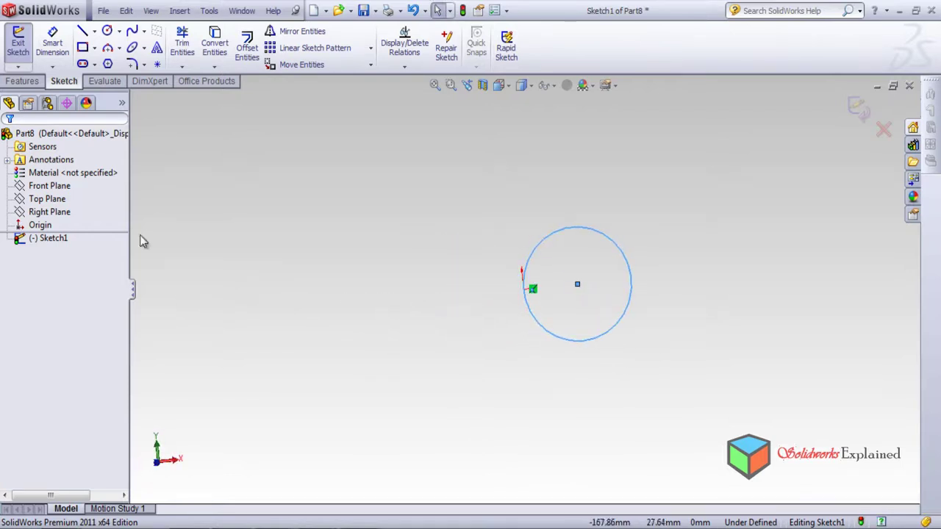
{"action": "left_click", "coordinate": [56, 203]}
{"action": "left_click", "coordinate": [113, 255]}
{"action": "left_click", "coordinate": [64, 187]}
{"action": "middle_click_drag", "start_coordinate": [172, 252], "coordinate": [290, 367]}
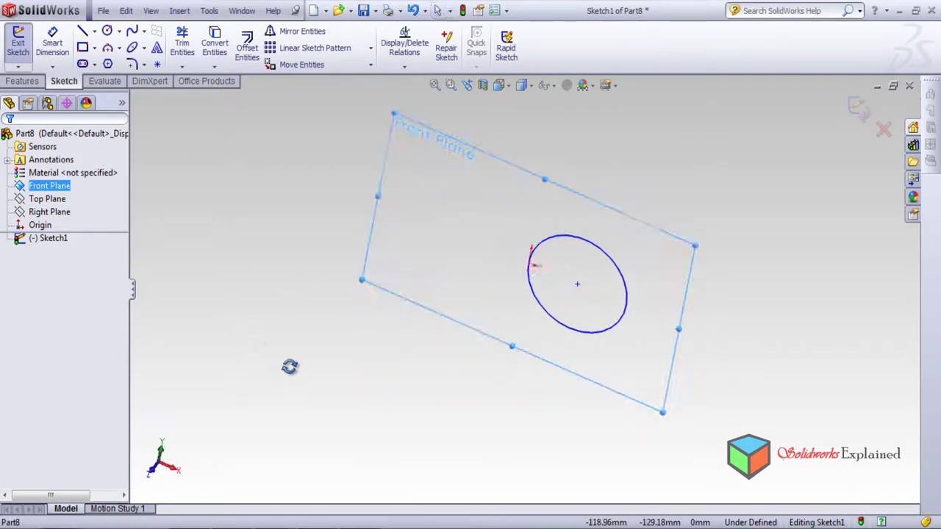
{"action": "left_click", "coordinate": [47, 200]}
{"action": "middle_click_drag", "start_coordinate": [144, 254], "coordinate": [246, 290]}
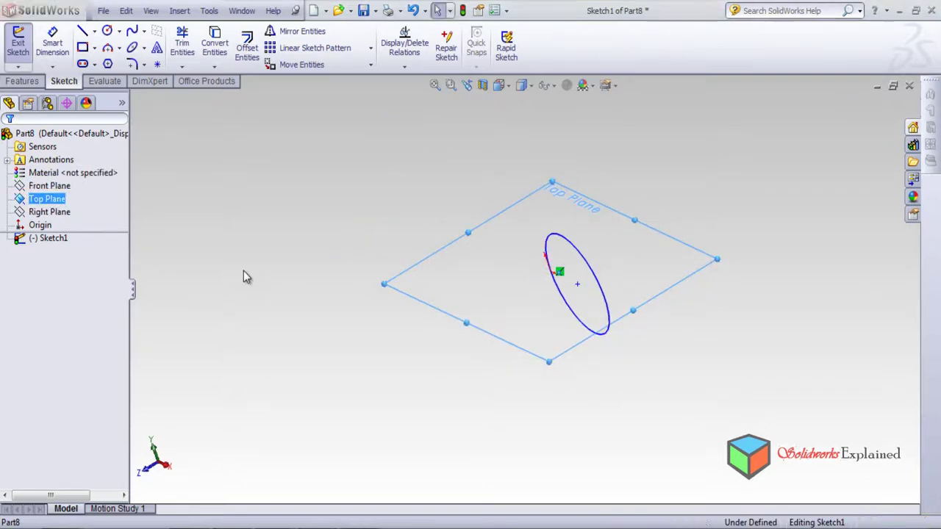
{"action": "middle_click_drag", "start_coordinate": [311, 175], "coordinate": [346, 234]}
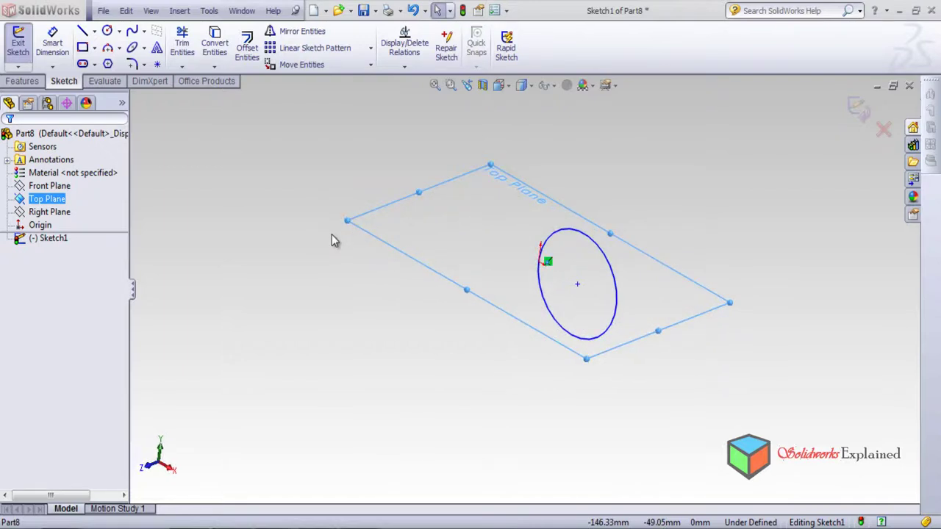
Try to sketch a five-segment zigzag path as a line chain starting on the circle's edge, with the last segment about 26.9 mm long.
{"action": "left_click", "coordinate": [86, 33]}
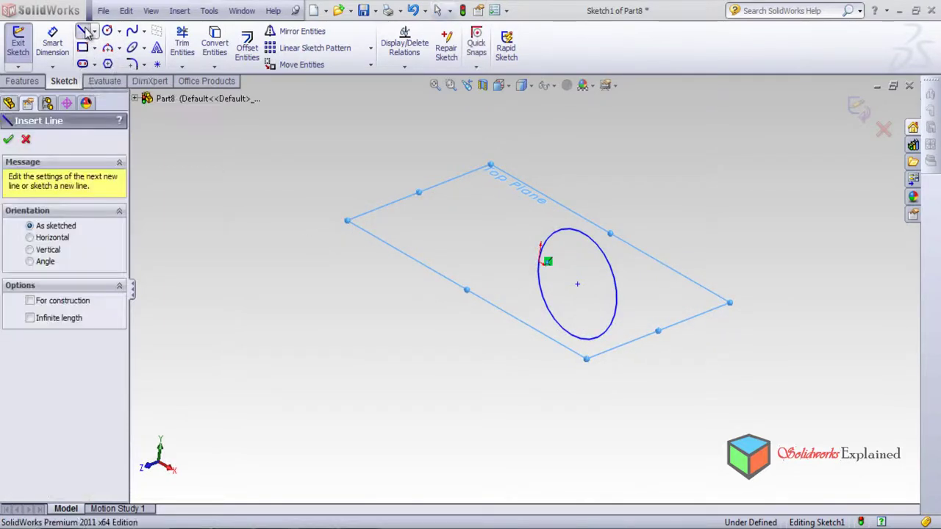
{"action": "scroll", "coordinate": [546, 270], "scroll_direction": "down", "scroll_amount": 5}
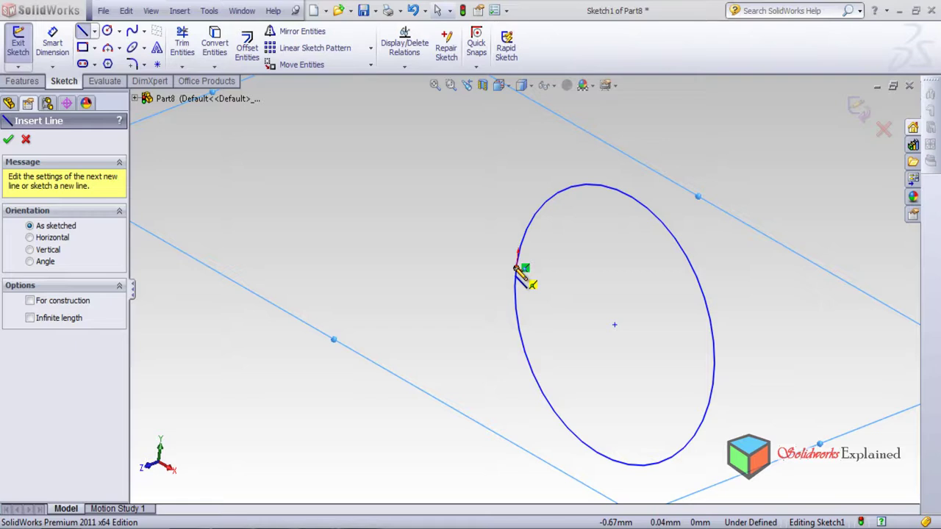
{"action": "left_click", "coordinate": [712, 383]}
{"action": "left_click", "coordinate": [606, 356]}
{"action": "left_click", "coordinate": [522, 433]}
{"action": "left_click", "coordinate": [369, 295]}
{"action": "left_click", "coordinate": [234, 379]}
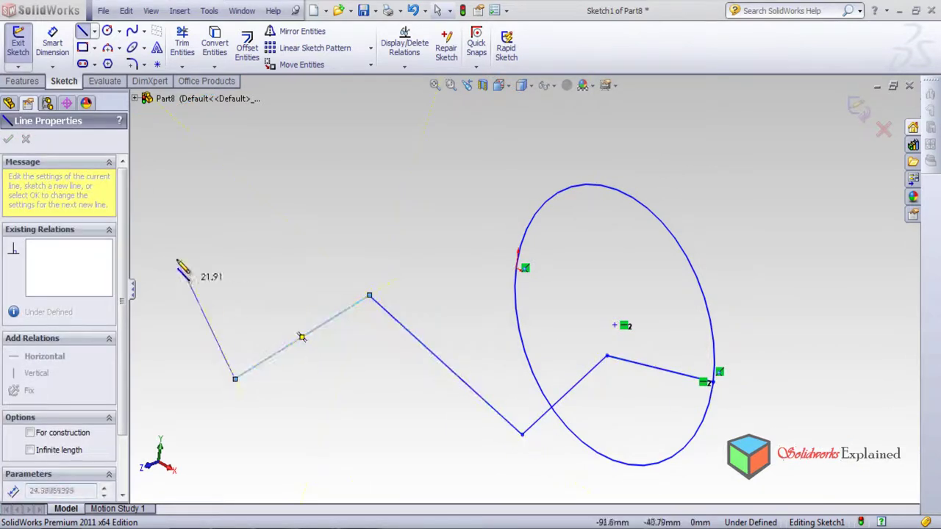
{"action": "left_click", "coordinate": [149, 254]}
{"action": "right_click", "coordinate": [233, 208]}
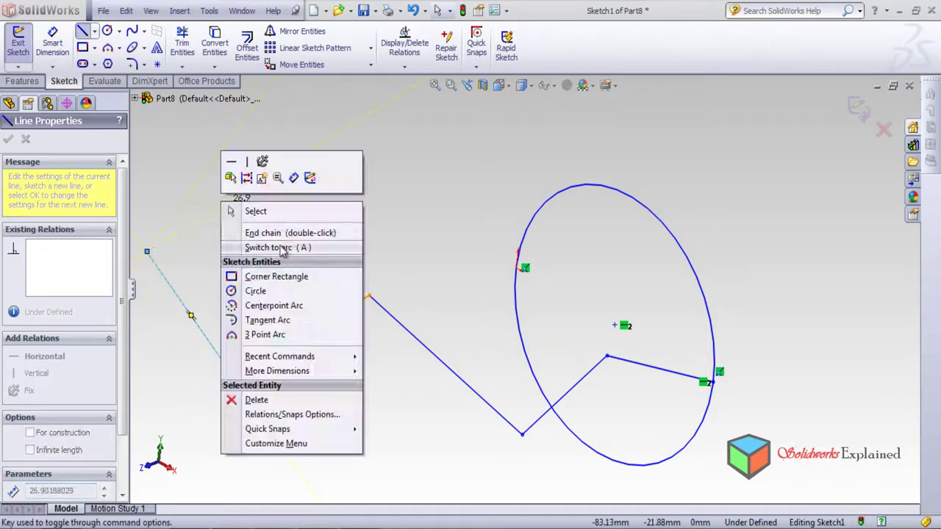
{"action": "left_click", "coordinate": [280, 233]}
{"action": "scroll", "coordinate": [552, 266], "scroll_direction": "up", "scroll_amount": 2}
{"action": "mouse_move", "coordinate": [553, 266]}
{"action": "middle_mouse_down"}
{"action": "mouse_move", "coordinate": [531, 284]}
{"action": "mouse_move", "coordinate": [512, 380]}
{"action": "mouse_move", "coordinate": [546, 330]}
{"action": "mouse_move", "coordinate": [541, 263]}
{"action": "mouse_move", "coordinate": [500, 301]}
{"action": "mouse_move", "coordinate": [558, 275]}
{"action": "mouse_move", "coordinate": [556, 325]}
{"action": "mouse_move", "coordinate": [546, 330]}
{"action": "mouse_move", "coordinate": [504, 334]}
{"action": "mouse_move", "coordinate": [544, 272]}
{"action": "mouse_move", "coordinate": [510, 319]}
{"action": "mouse_move", "coordinate": [548, 296]}
{"action": "middle_mouse_up"}
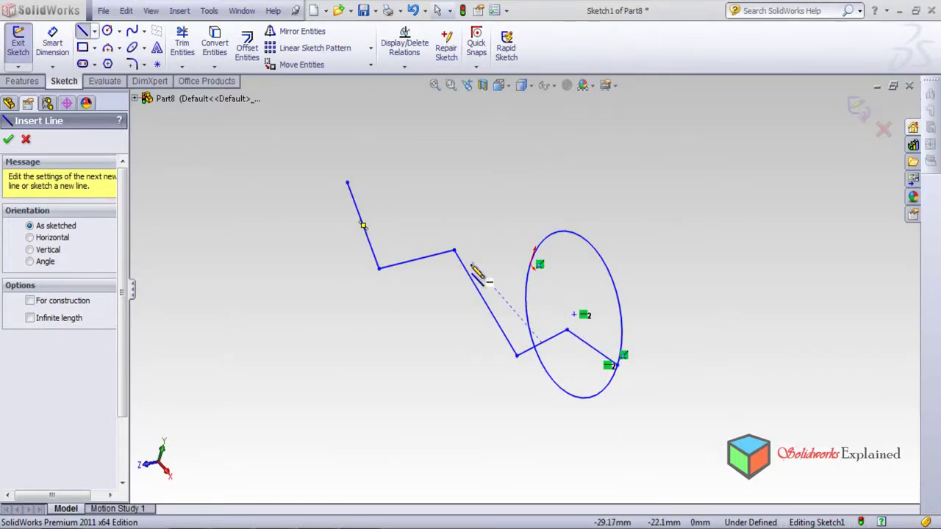
Undo all five line segments of the zigzag path, keeping only the circle.
{"action": "key", "text": "Escape"}
{"action": "key", "text": "ctrl+z"}
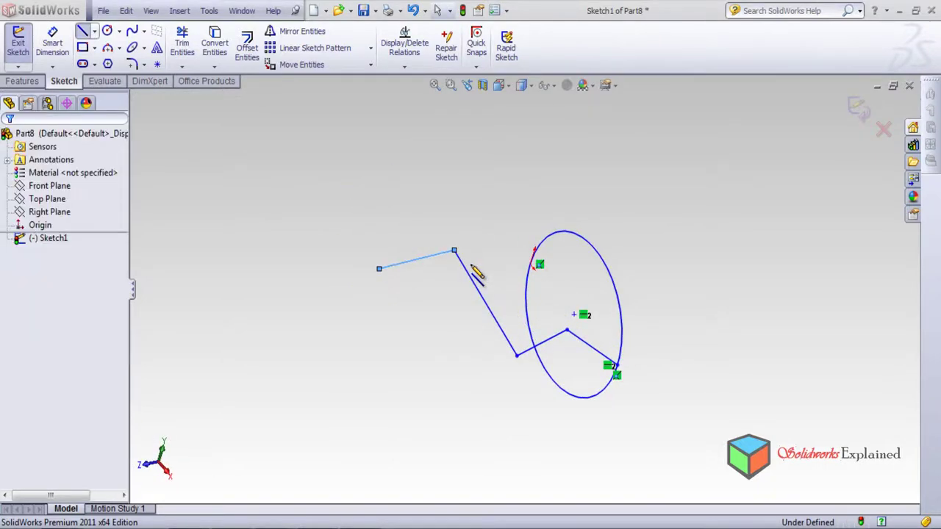
{"action": "key", "text": "ctrl+z"}
{"action": "key", "text": "ctrl+z"}
{"action": "key", "text": "ctrl+z"}
{"action": "key", "text": "ctrl+z"}
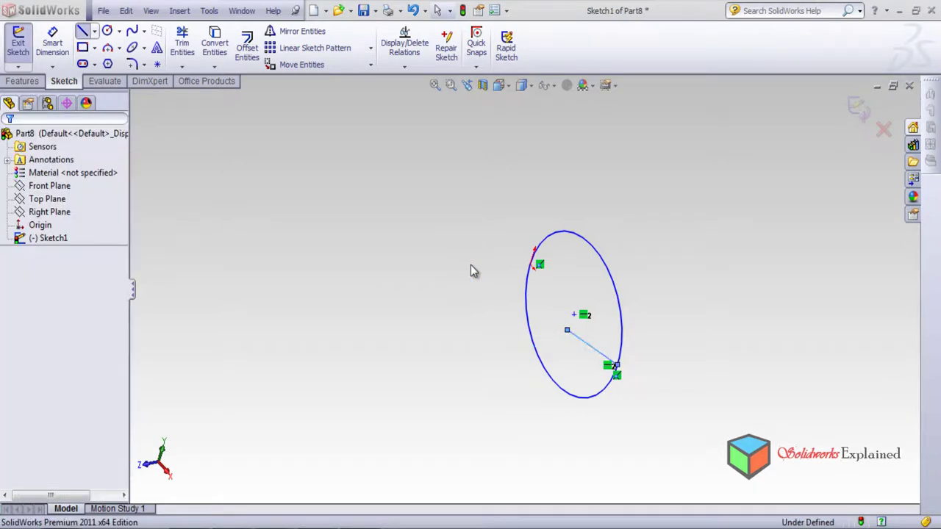
{"action": "key", "text": "Escape"}
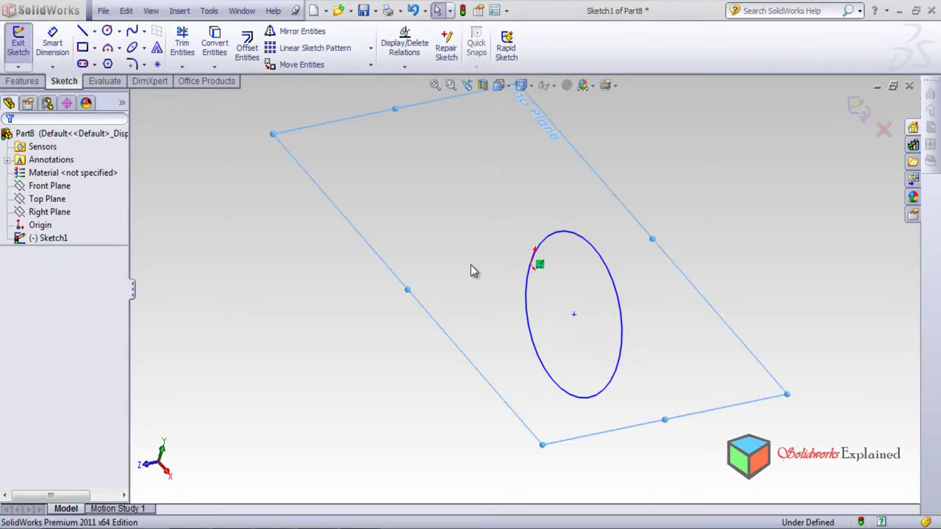
Inspect the orientation of the Front Plane and the Top Plane against the circle.
{"action": "left_click", "coordinate": [48, 186]}
{"action": "left_click_drag", "start_coordinate": [304, 351], "coordinate": [351, 306]}
{"action": "key", "text": "Escape"}
{"action": "left_click", "coordinate": [48, 199]}
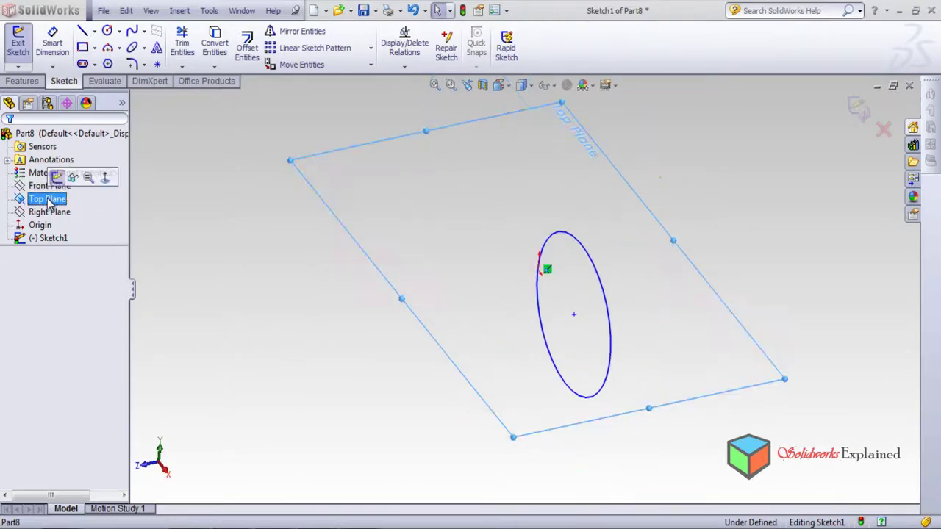
{"action": "middle_click_drag", "start_coordinate": [276, 303], "coordinate": [337, 268]}
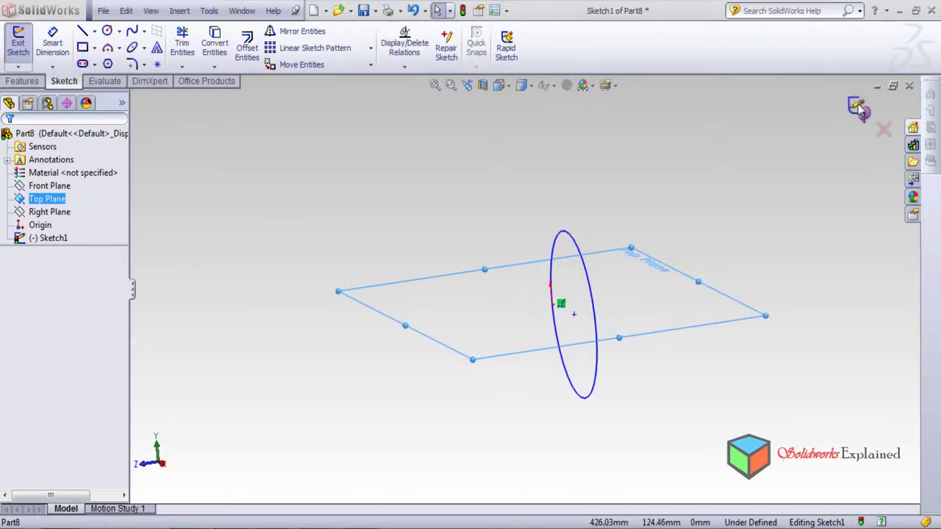
Exit the circle sketch and try to start a line on the Top Plane from the origin.
{"action": "left_click", "coordinate": [859, 108]}
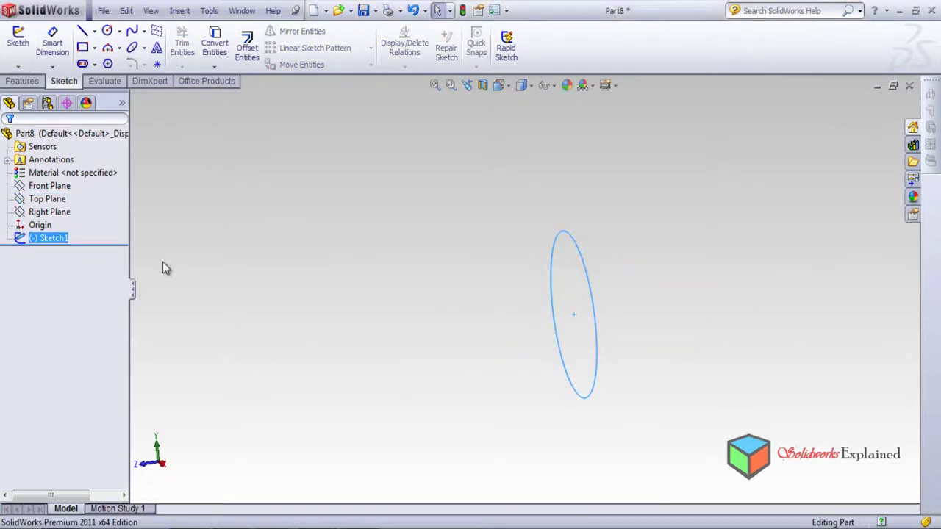
{"action": "left_click", "coordinate": [83, 33]}
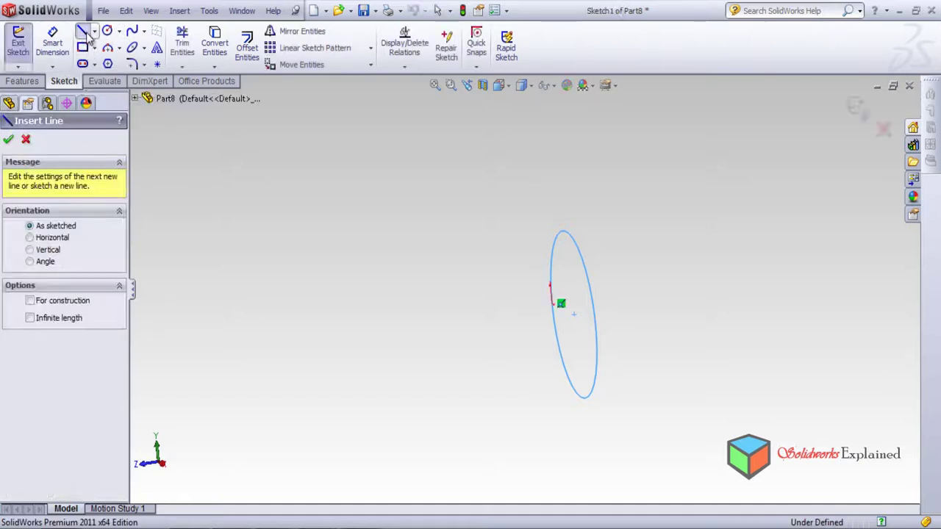
{"action": "left_click", "coordinate": [135, 99]}
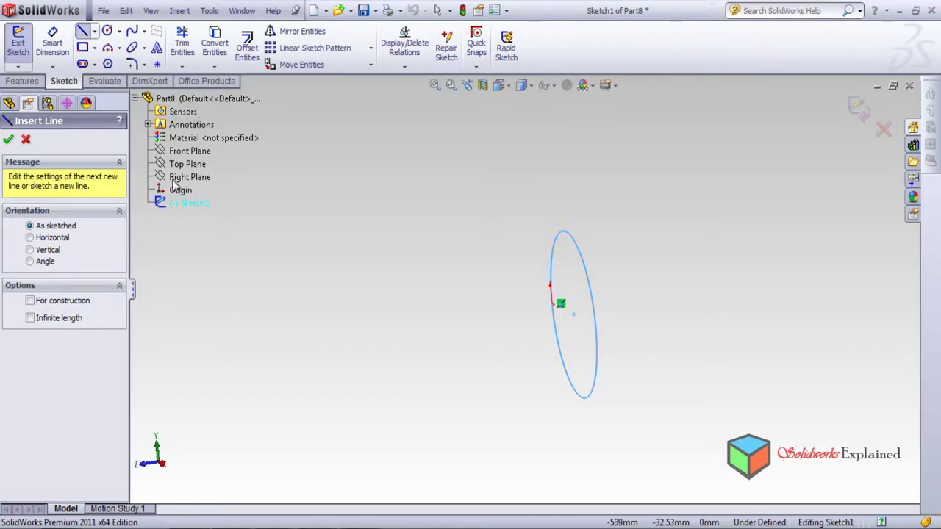
{"action": "left_click", "coordinate": [189, 165]}
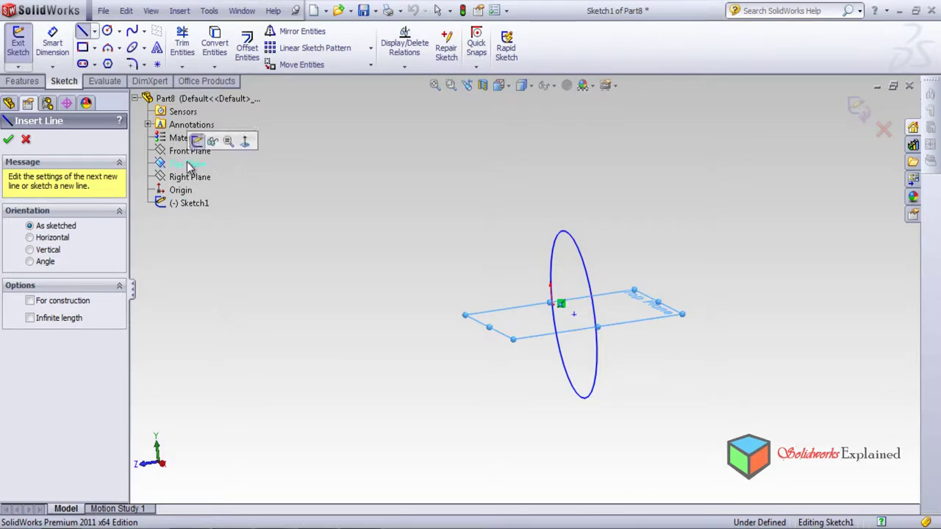
{"action": "left_click", "coordinate": [83, 32]}
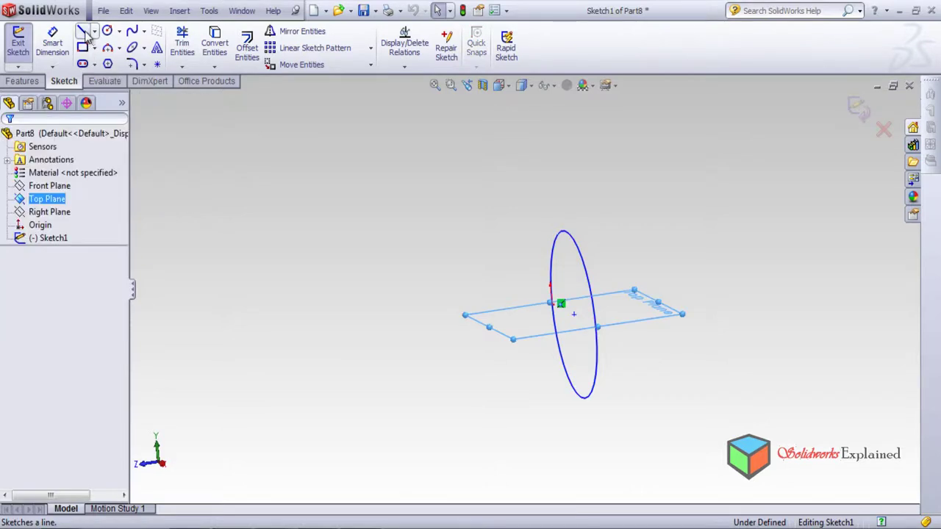
{"action": "middle_click_drag", "start_coordinate": [551, 441], "coordinate": [638, 356]}
{"action": "scroll", "coordinate": [548, 294], "scroll_direction": "down", "scroll_amount": 3}
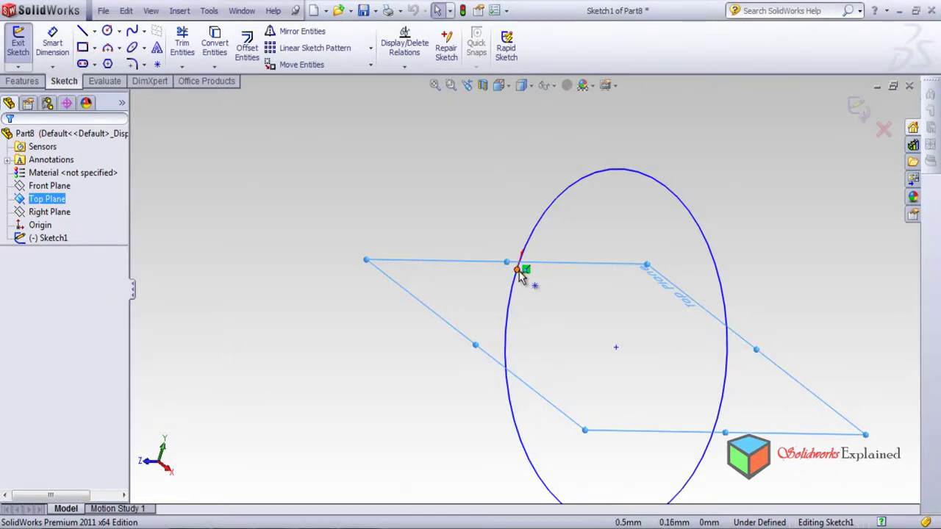
{"action": "left_click", "coordinate": [517, 271]}
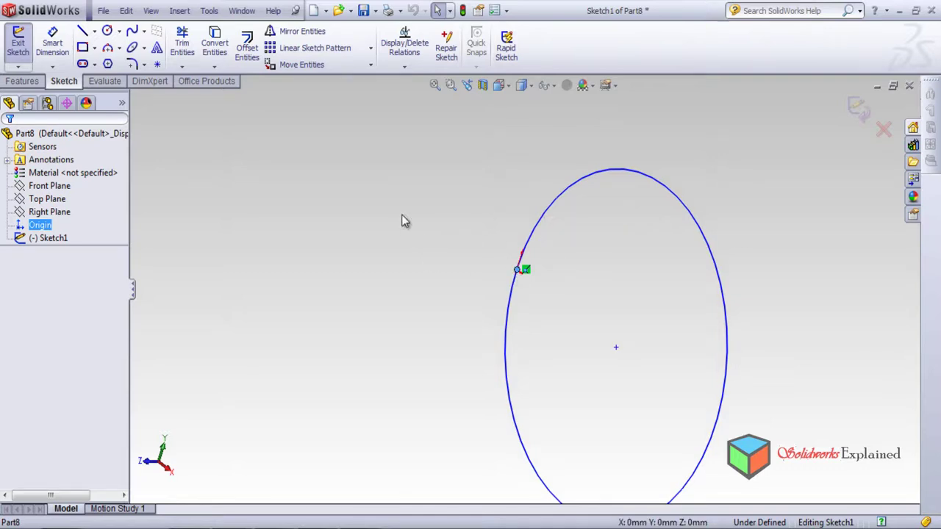
Try to sketch a six-segment zigzag path from the origin with the Top Plane selected, and end the line chain.
{"action": "left_click", "coordinate": [86, 33]}
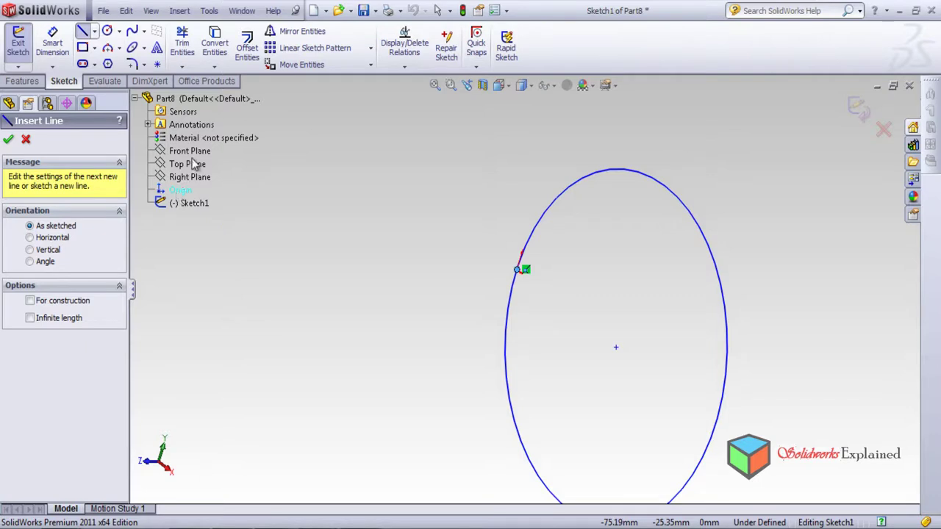
{"action": "left_click", "coordinate": [188, 164]}
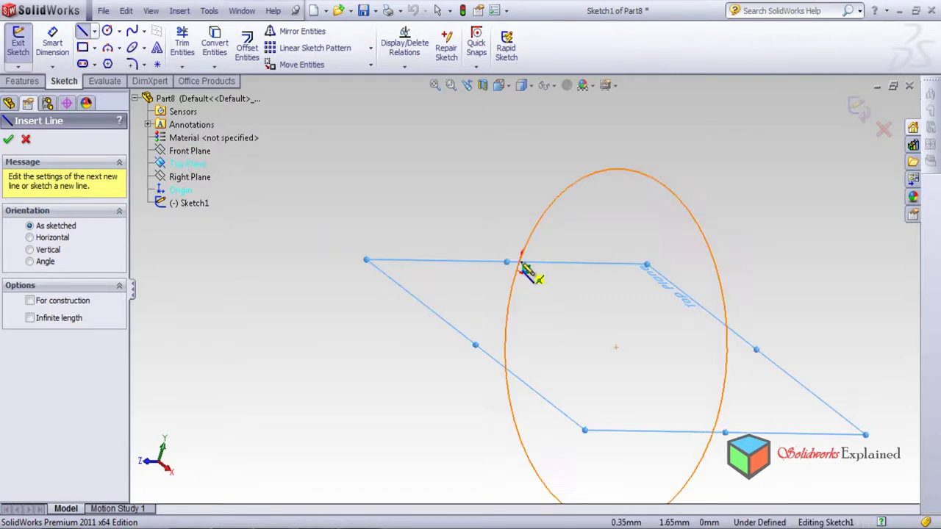
{"action": "scroll", "coordinate": [522, 266], "scroll_direction": "down", "scroll_amount": 2}
{"action": "left_click", "coordinate": [520, 269]}
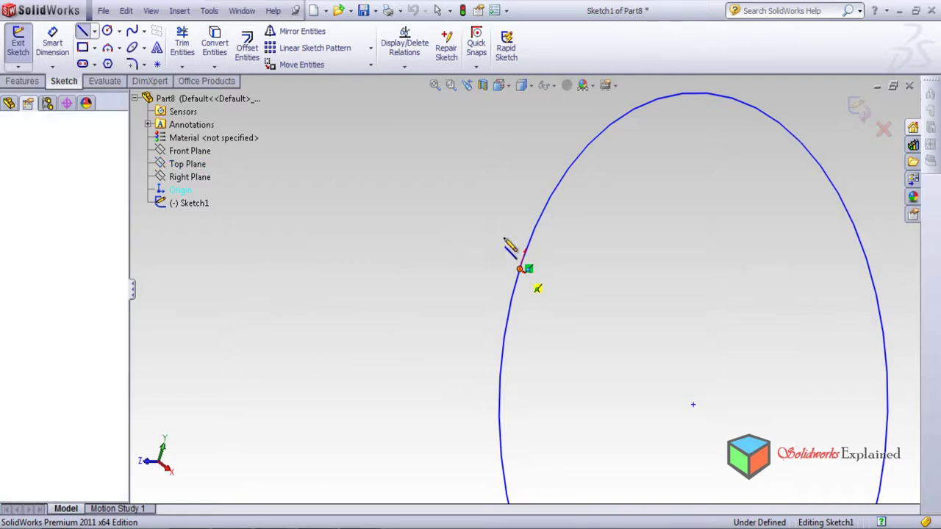
{"action": "left_click", "coordinate": [500, 204]}
{"action": "left_click", "coordinate": [394, 279]}
{"action": "left_click", "coordinate": [253, 236]}
{"action": "left_click", "coordinate": [215, 320]}
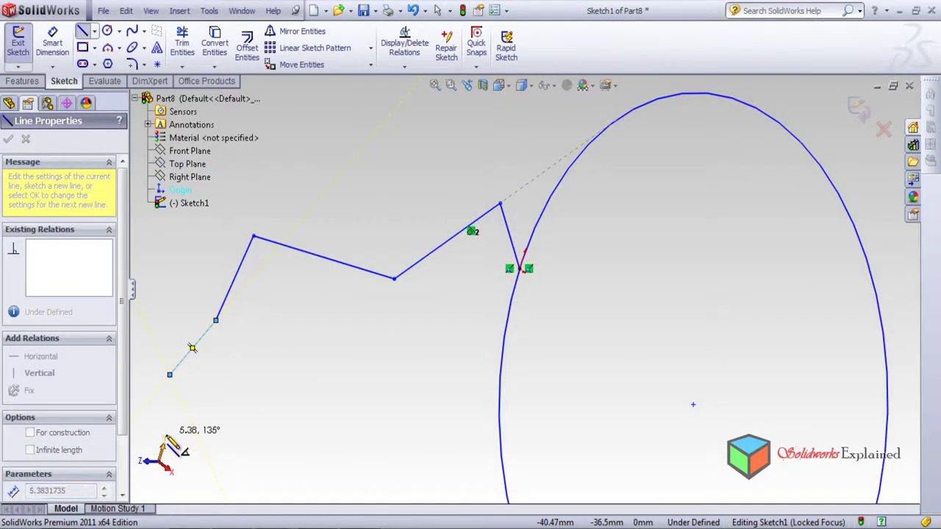
{"action": "left_click", "coordinate": [157, 425]}
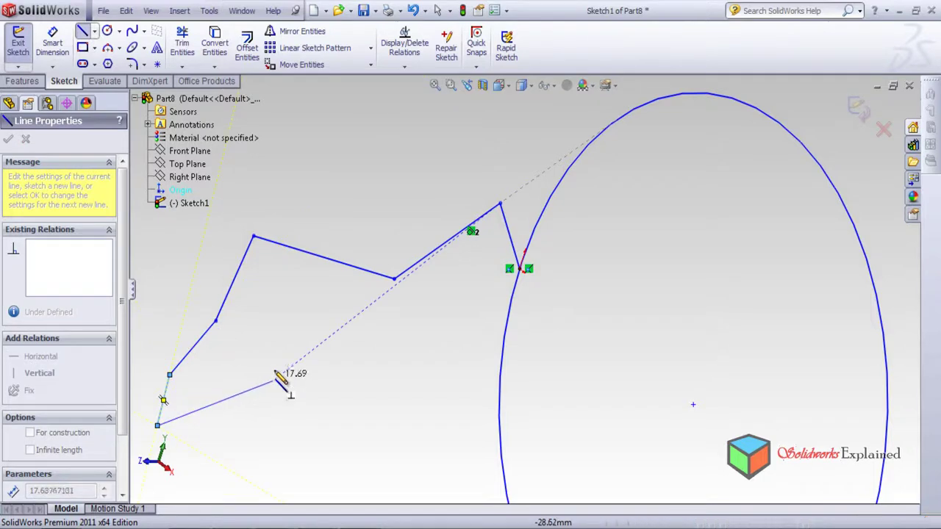
{"action": "right_click", "coordinate": [305, 303]}
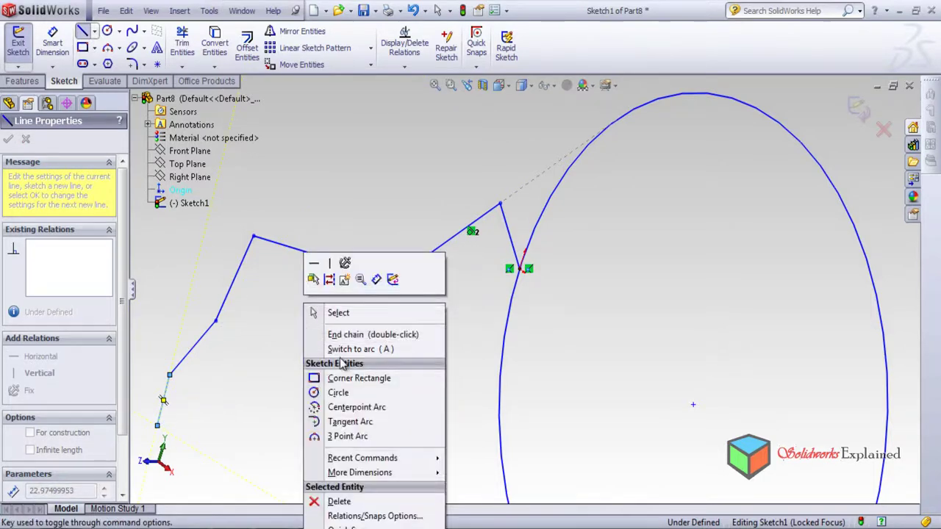
{"action": "left_click", "coordinate": [338, 337]}
Examine how the zigzag path lies relative to the Top Plane.
{"action": "mouse_move", "coordinate": [544, 414]}
{"action": "middle_mouse_down"}
{"action": "mouse_move", "coordinate": [532, 382]}
{"action": "mouse_move", "coordinate": [552, 351]}
{"action": "mouse_move", "coordinate": [554, 378]}
{"action": "mouse_move", "coordinate": [592, 380]}
{"action": "mouse_move", "coordinate": [575, 375]}
{"action": "middle_mouse_up"}
{"action": "key", "text": "Left"}
{"action": "key", "text": "Left"}
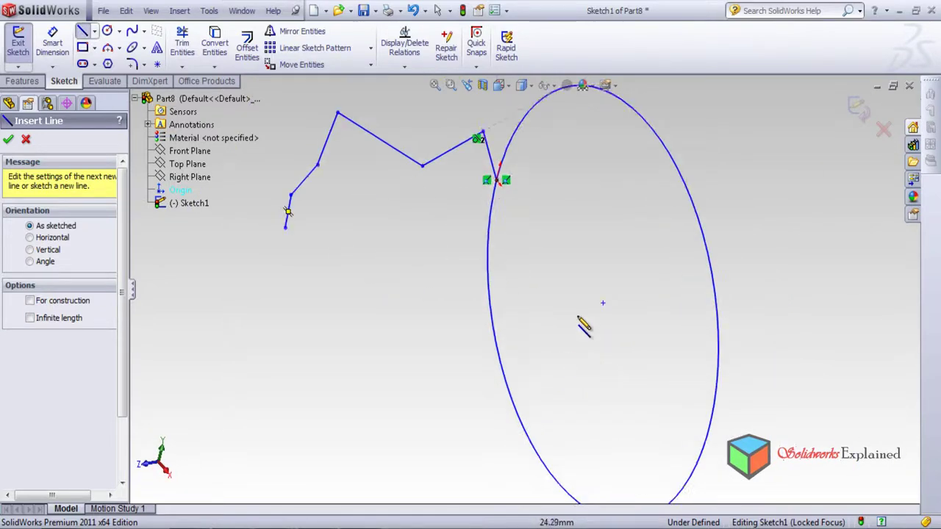
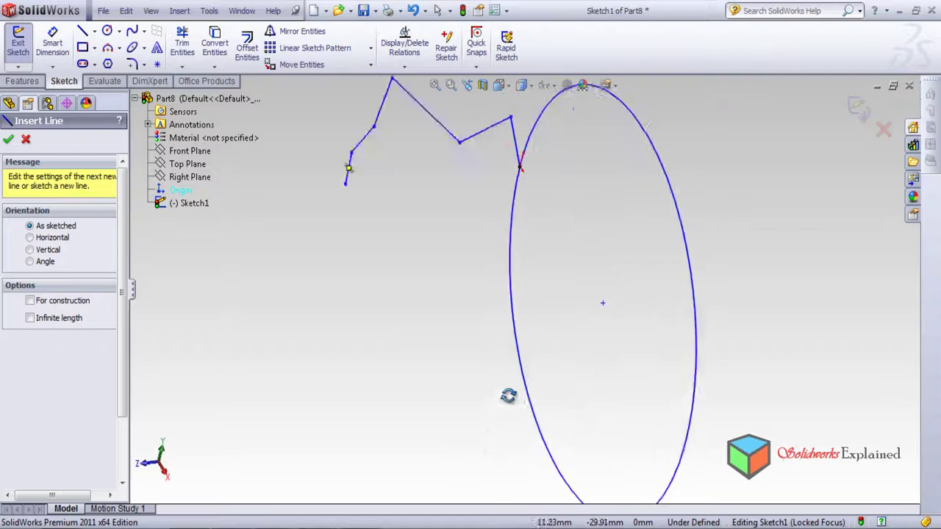
{"action": "left_click", "coordinate": [196, 165]}
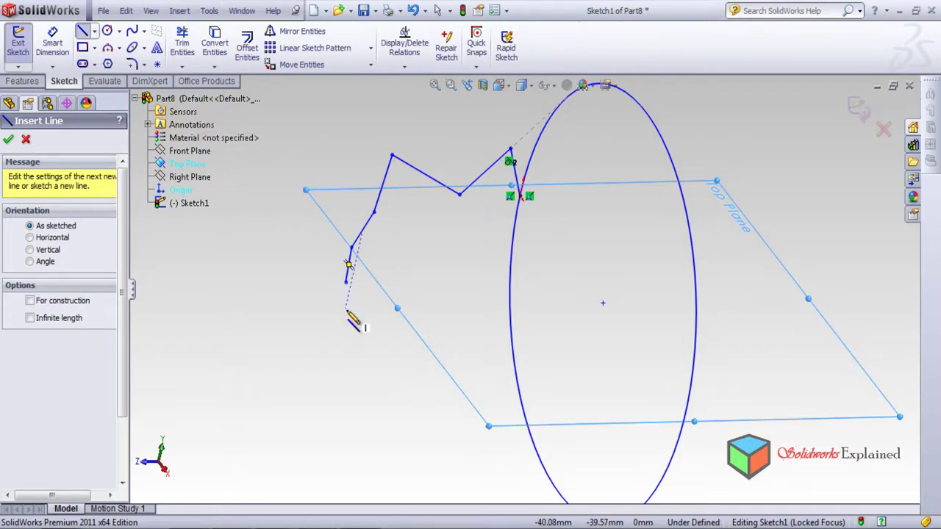
{"action": "key", "text": "Left"}
{"action": "middle_click_drag", "start_coordinate": [353, 307], "coordinate": [373, 379]}
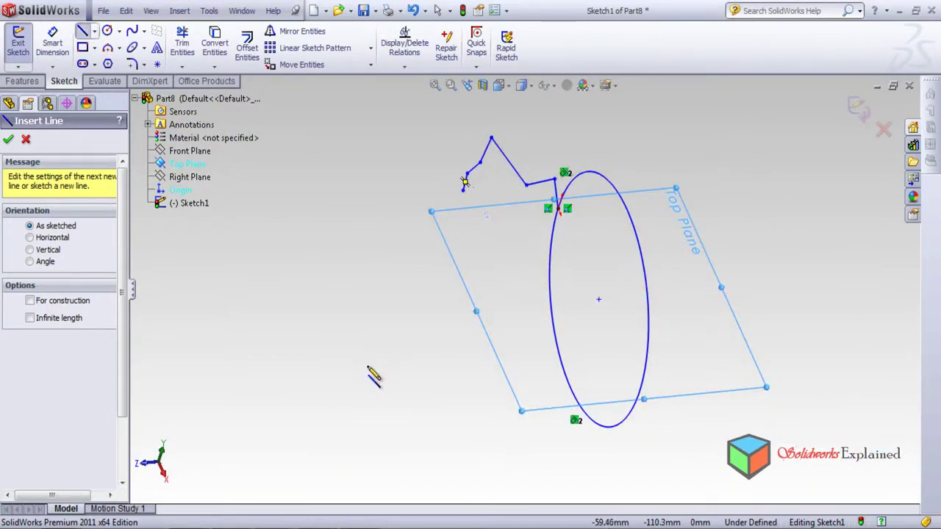
Undo the zigzag path segments attached to the origin, leaving only the circle in the sketch.
{"action": "key", "text": "Escape"}
{"action": "key", "text": "ctrl+z"}
{"action": "key", "text": "Escape"}
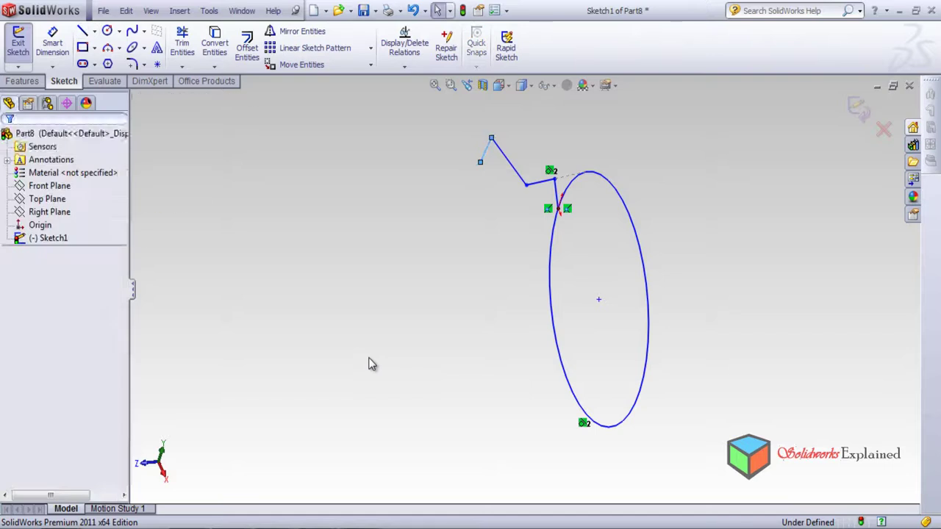
{"action": "key", "text": "ctrl+z"}
{"action": "key", "text": "ctrl+z"}
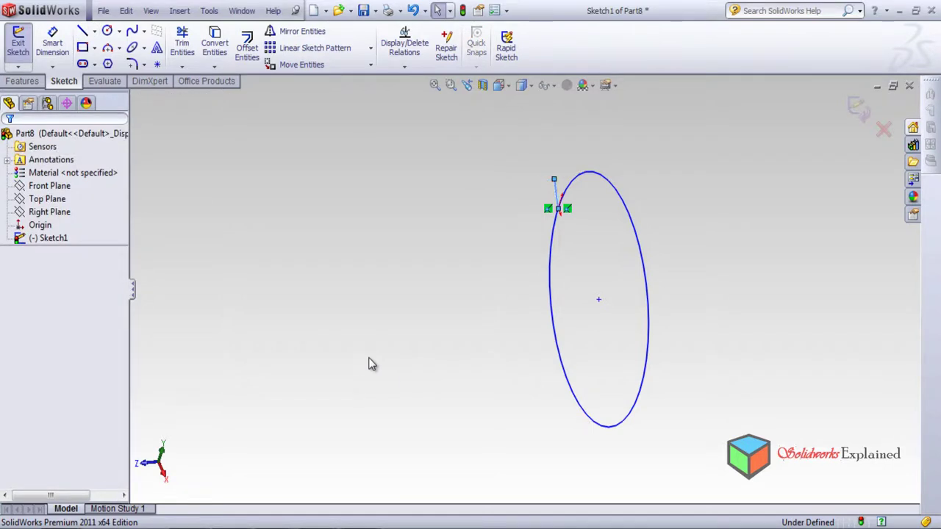
{"action": "key", "text": "ctrl+z"}
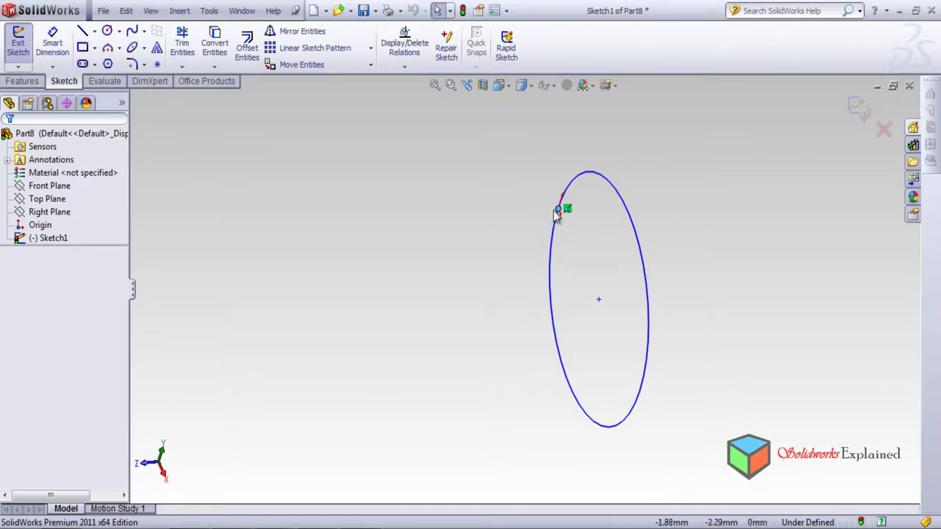
Orient the view normal to the Top Plane and exit the circle sketch.
{"action": "left_click", "coordinate": [54, 202]}
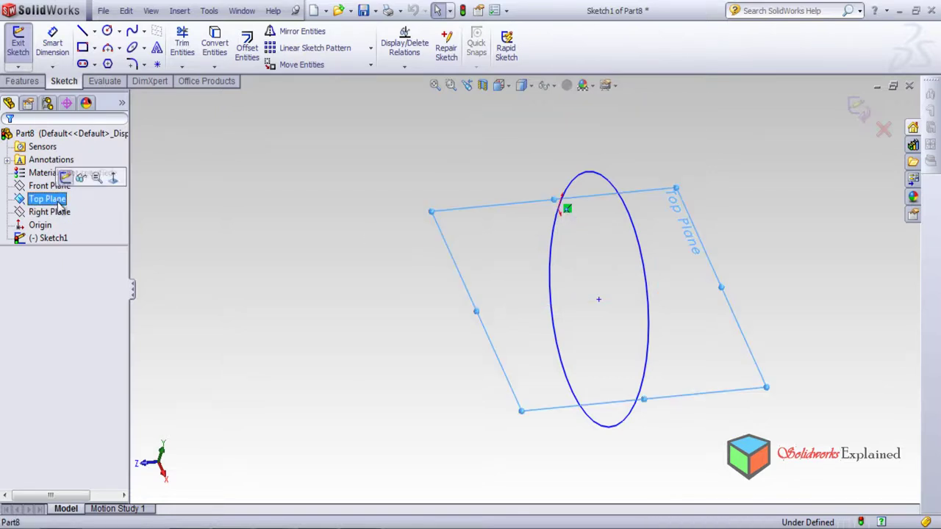
{"action": "left_click", "coordinate": [112, 179]}
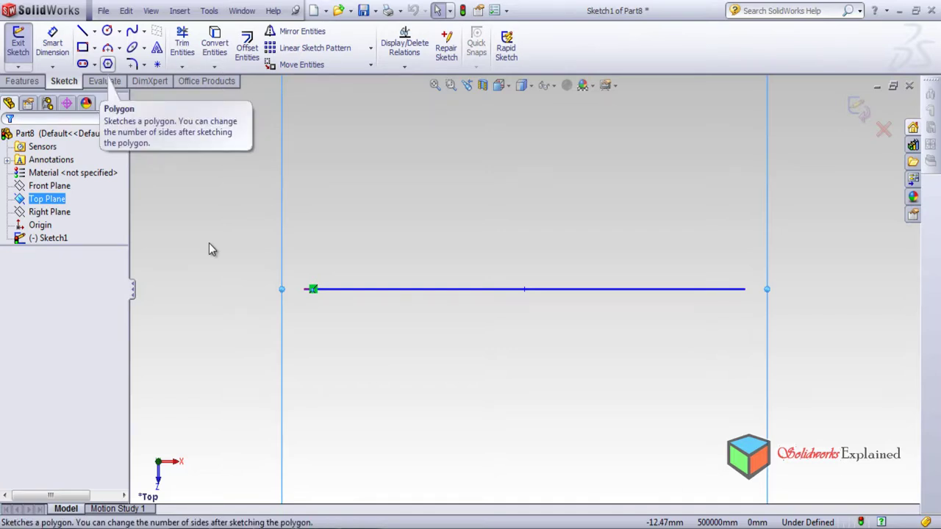
{"action": "left_click", "coordinate": [82, 33]}
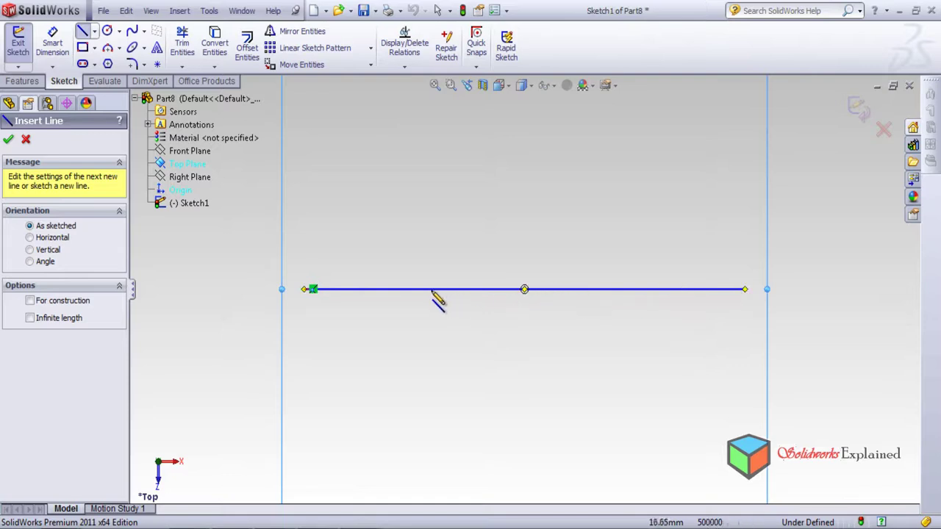
{"action": "left_click", "coordinate": [312, 290]}
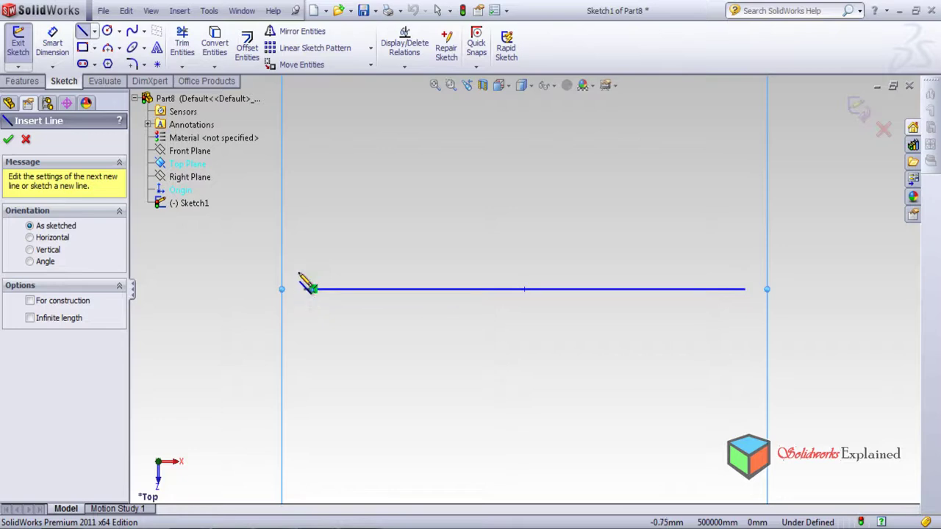
{"action": "scroll", "coordinate": [301, 292], "scroll_direction": "down", "scroll_amount": 4}
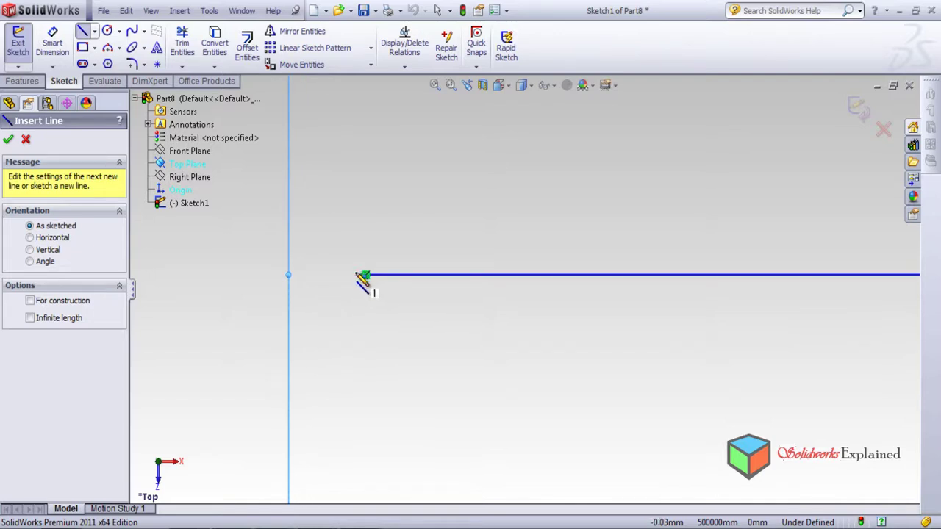
{"action": "scroll", "coordinate": [361, 284], "scroll_direction": "up", "scroll_amount": 2}
{"action": "scroll", "coordinate": [367, 284], "scroll_direction": "up", "scroll_amount": 1}
{"action": "scroll", "coordinate": [847, 368], "scroll_direction": "up", "scroll_amount": 3}
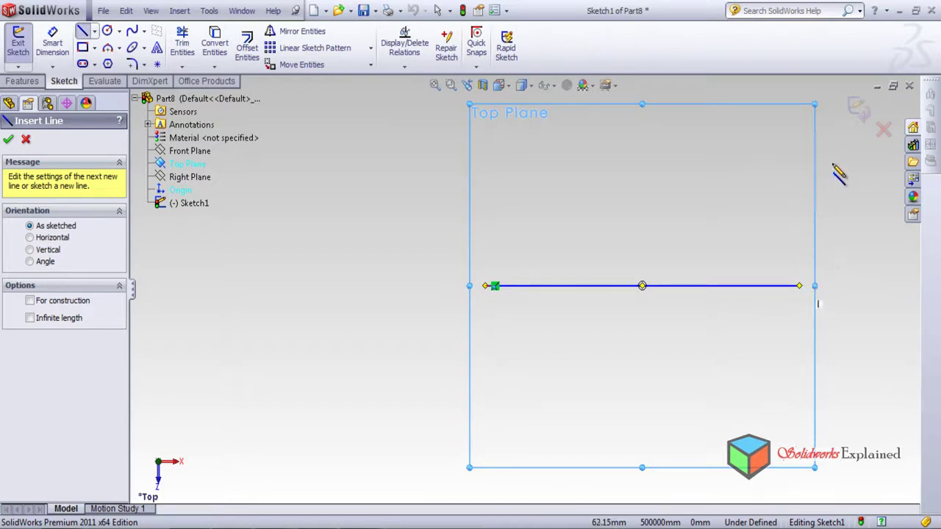
{"action": "left_click", "coordinate": [856, 106]}
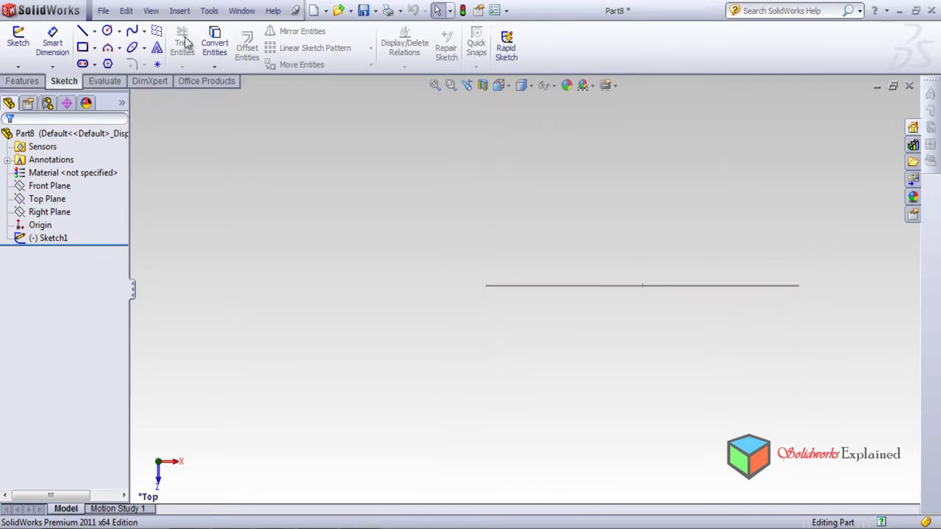
Sketch a four-segment zigzag path from the origin in a new sketch on the Top Plane, end the chain and exit the sketch.
{"action": "left_click", "coordinate": [84, 32]}
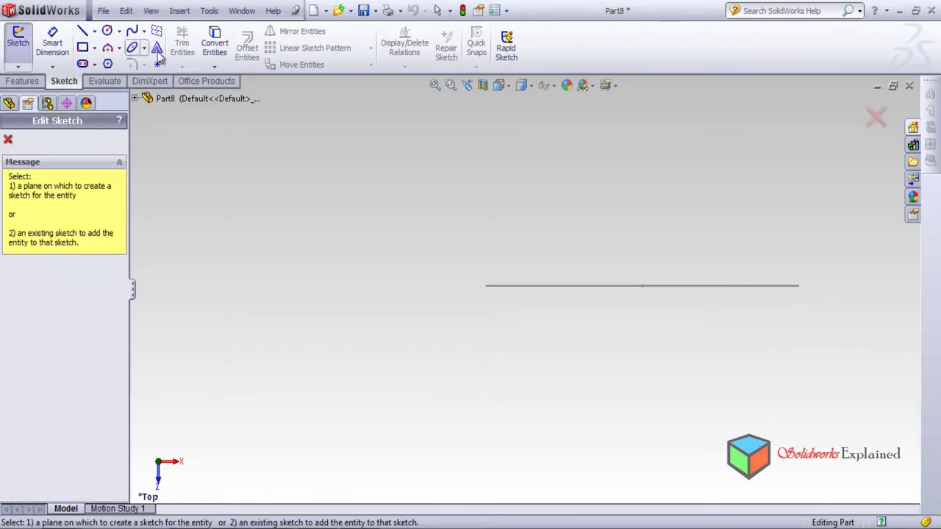
{"action": "left_click", "coordinate": [135, 100]}
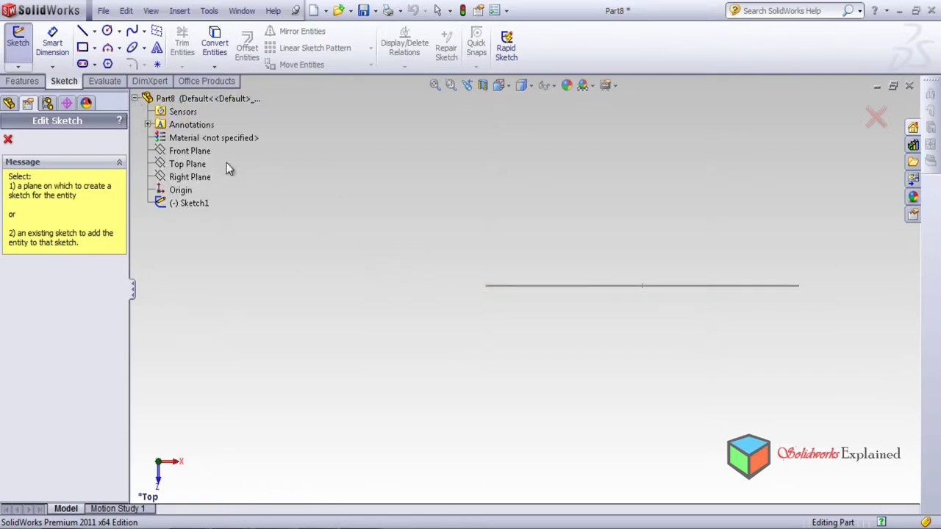
{"action": "left_click", "coordinate": [187, 165]}
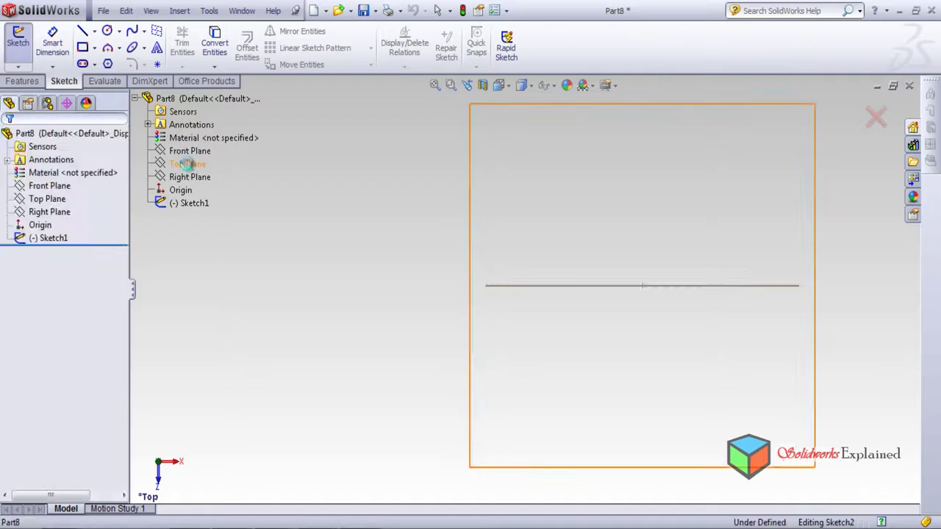
{"action": "left_click", "coordinate": [485, 286]}
{"action": "left_click", "coordinate": [509, 232]}
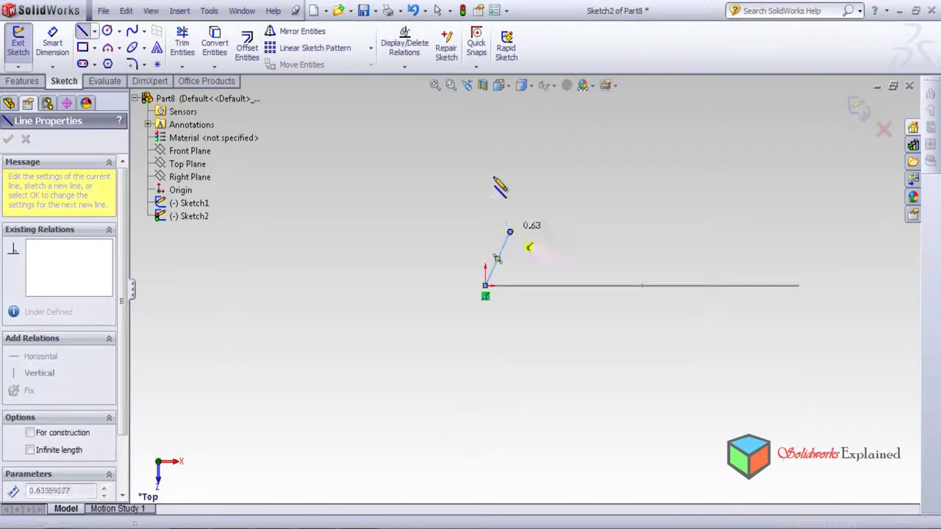
{"action": "left_click", "coordinate": [481, 159]}
{"action": "left_click", "coordinate": [640, 121]}
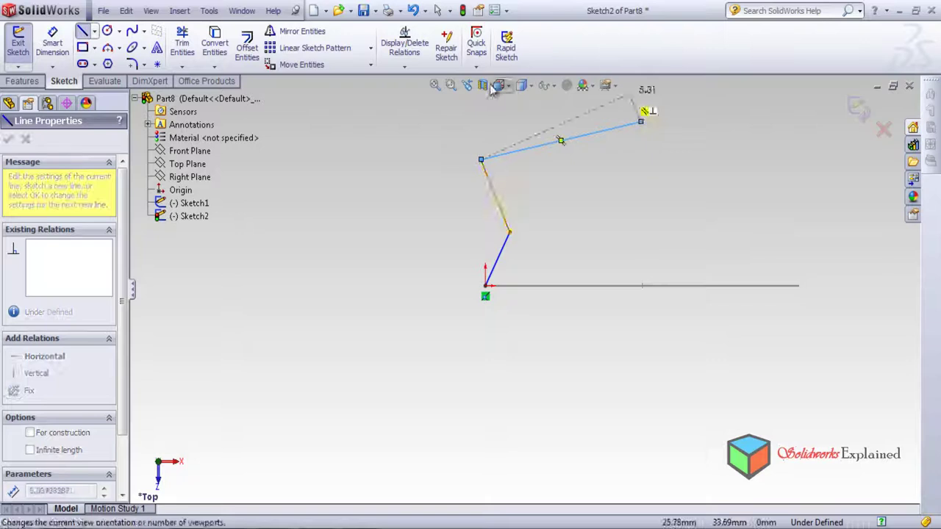
{"action": "scroll", "coordinate": [540, 163], "scroll_direction": "up", "scroll_amount": 4}
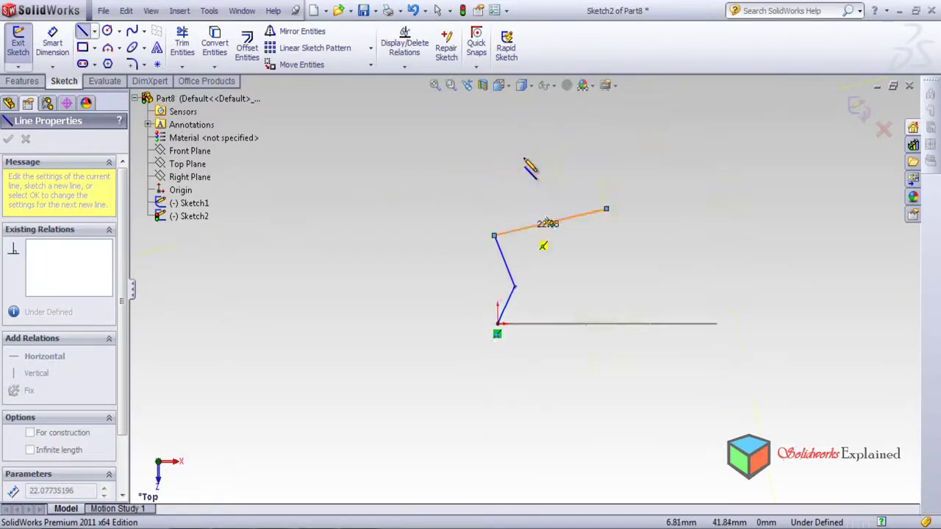
{"action": "left_click", "coordinate": [512, 137]}
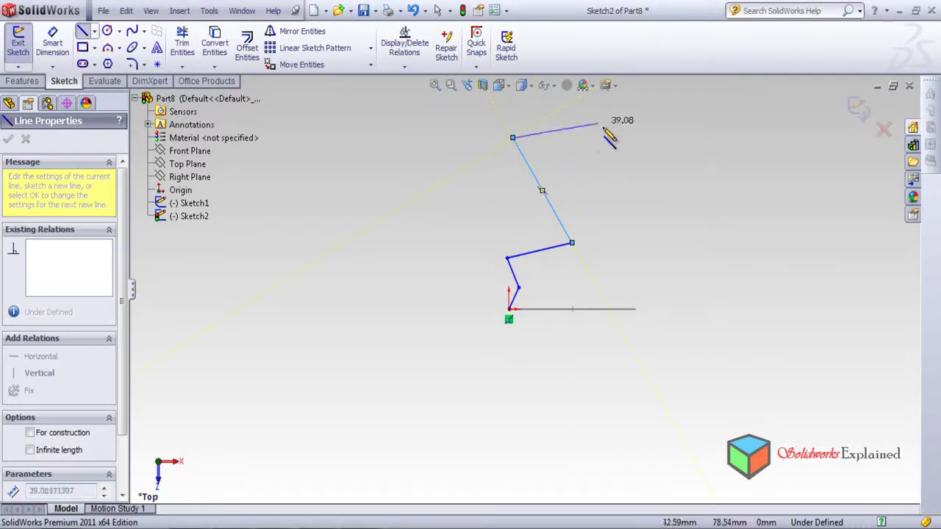
{"action": "right_click", "coordinate": [601, 131]}
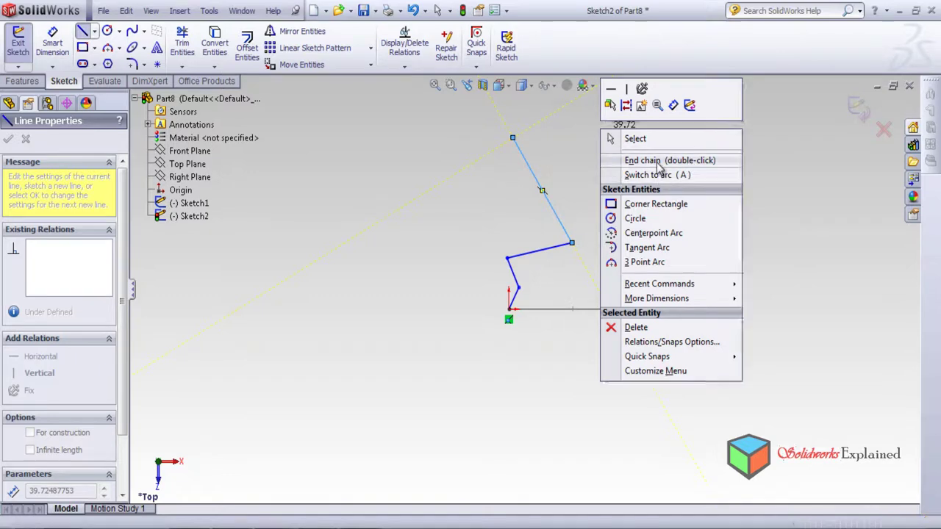
{"action": "left_click", "coordinate": [659, 163]}
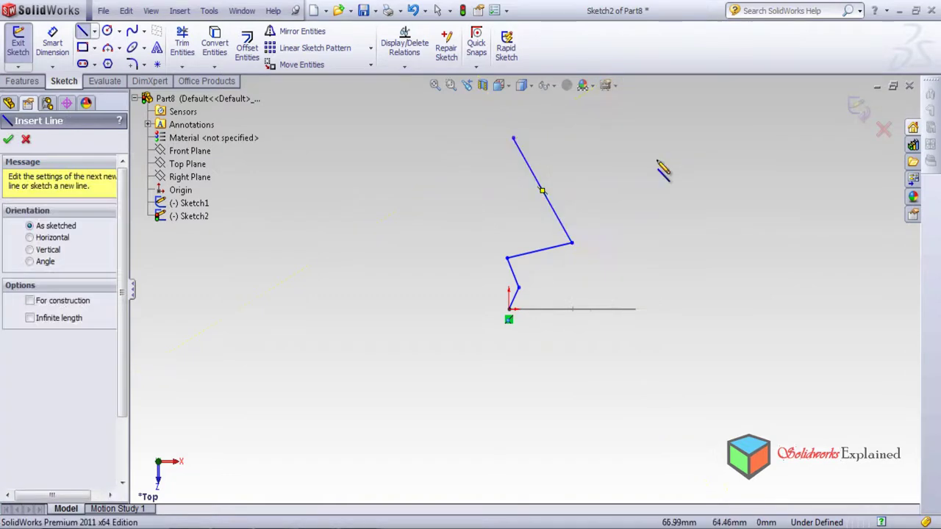
{"action": "left_click", "coordinate": [858, 111]}
Try to create a Swept Boss/Base with the circle as profile and the zigzag sketch as path, and cancel the command.
{"action": "mouse_move", "coordinate": [712, 202]}
{"action": "middle_mouse_down"}
{"action": "mouse_move", "coordinate": [665, 290]}
{"action": "mouse_move", "coordinate": [645, 372]}
{"action": "mouse_move", "coordinate": [706, 399]}
{"action": "mouse_move", "coordinate": [703, 196]}
{"action": "mouse_move", "coordinate": [741, 219]}
{"action": "mouse_move", "coordinate": [735, 235]}
{"action": "middle_mouse_up"}
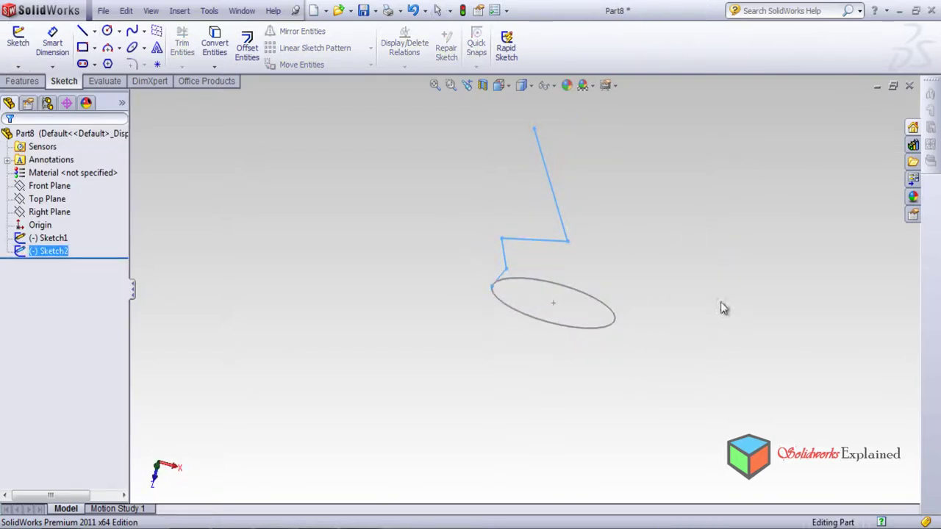
{"action": "left_click", "coordinate": [21, 83]}
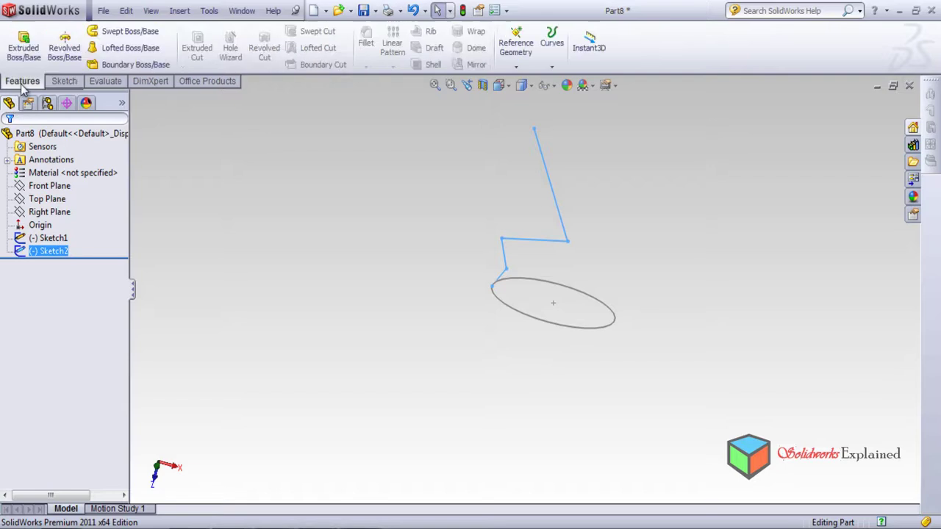
{"action": "left_click", "coordinate": [134, 33]}
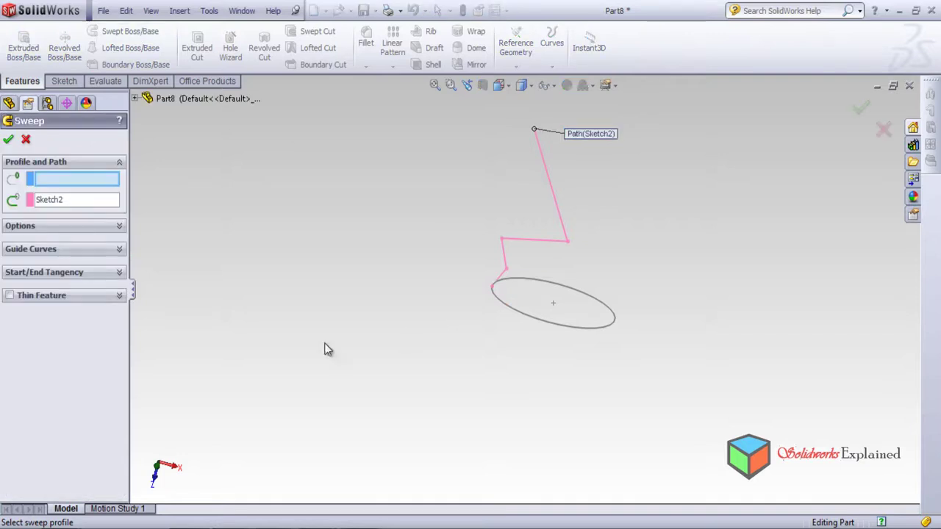
{"action": "left_click", "coordinate": [516, 313]}
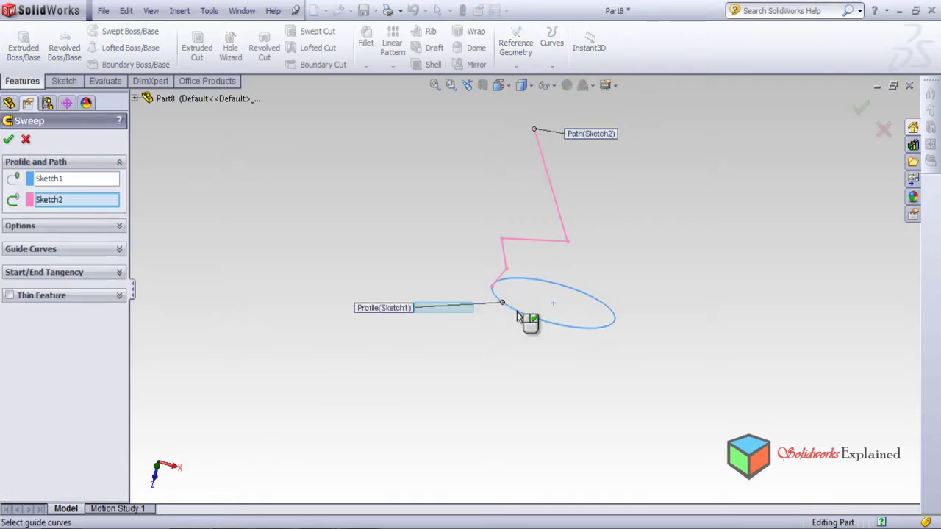
{"action": "left_click", "coordinate": [528, 244]}
{"action": "left_click", "coordinate": [528, 243]}
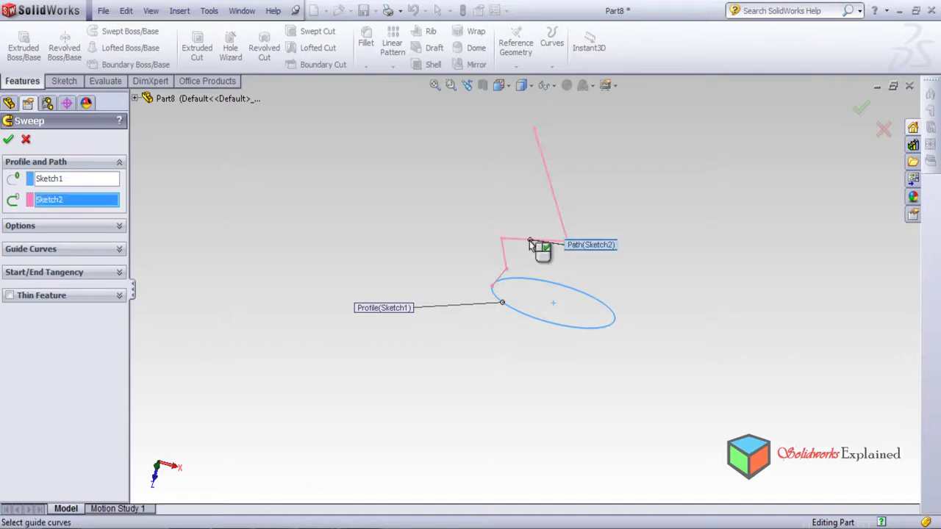
{"action": "left_click", "coordinate": [9, 141]}
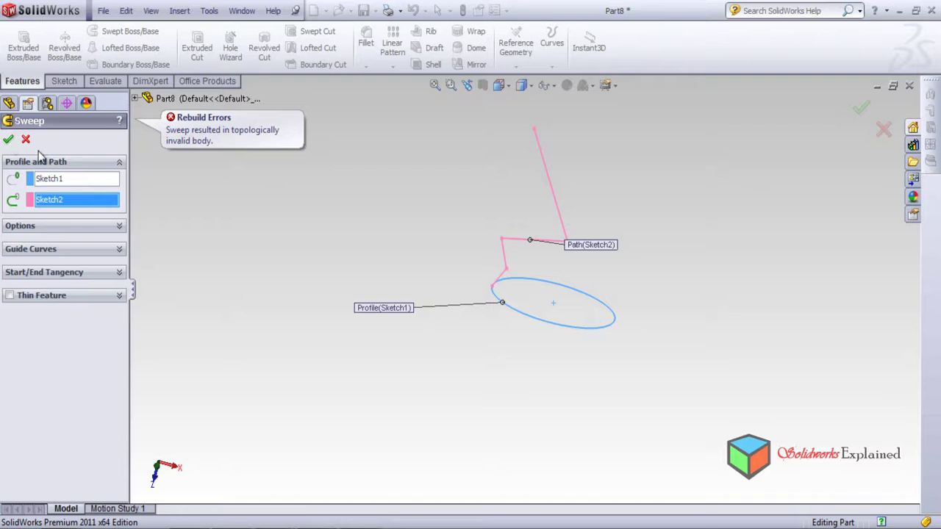
{"action": "mouse_move", "coordinate": [484, 286]}
{"action": "middle_mouse_down"}
{"action": "mouse_move", "coordinate": [447, 374]}
{"action": "mouse_move", "coordinate": [504, 151]}
{"action": "mouse_move", "coordinate": [531, 208]}
{"action": "mouse_move", "coordinate": [474, 275]}
{"action": "middle_mouse_up"}
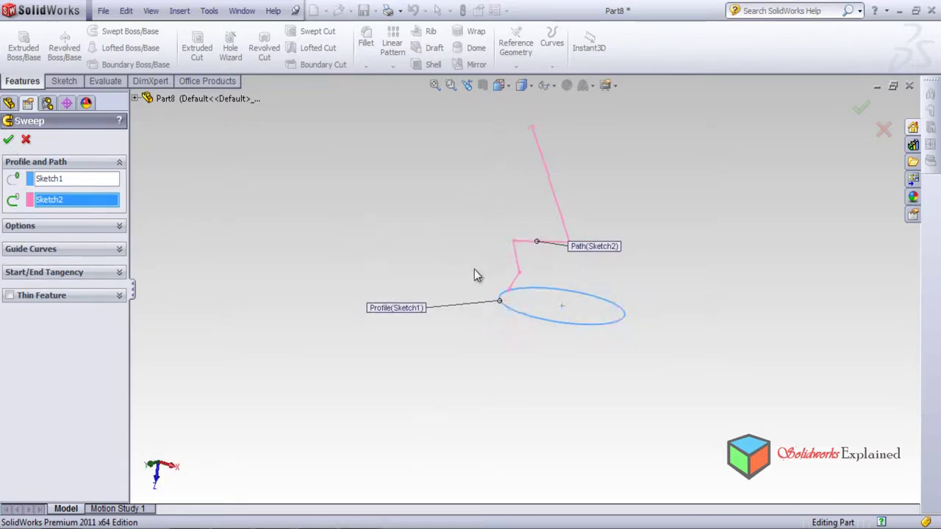
{"action": "left_click", "coordinate": [26, 142]}
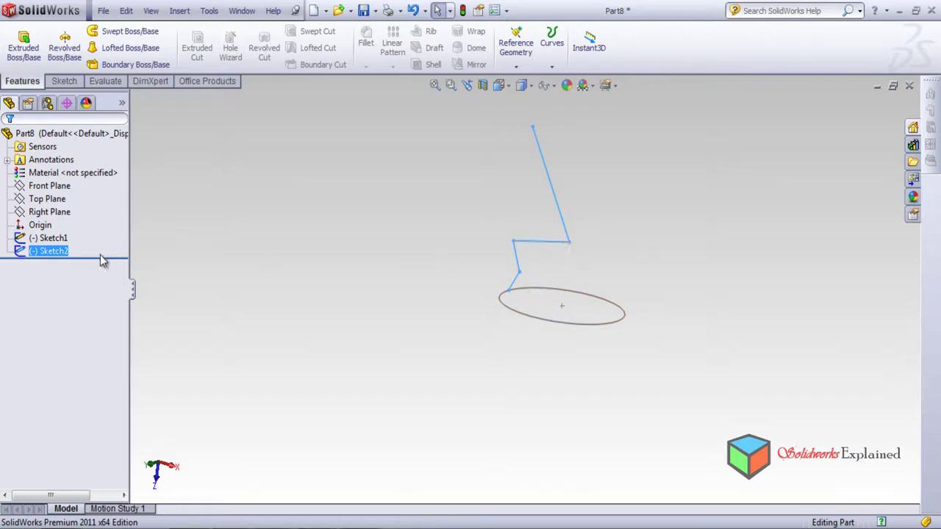
Edit the path sketch, moving the corner between its last two segments to about X -21.8 mm, Y 50 mm, and exit the sketch.
{"action": "right_click", "coordinate": [55, 253]}
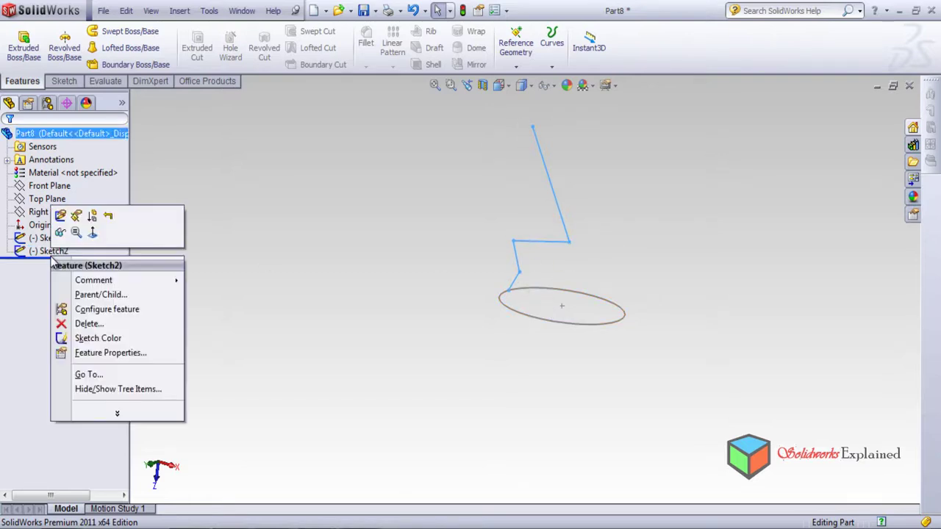
{"action": "left_click", "coordinate": [61, 215]}
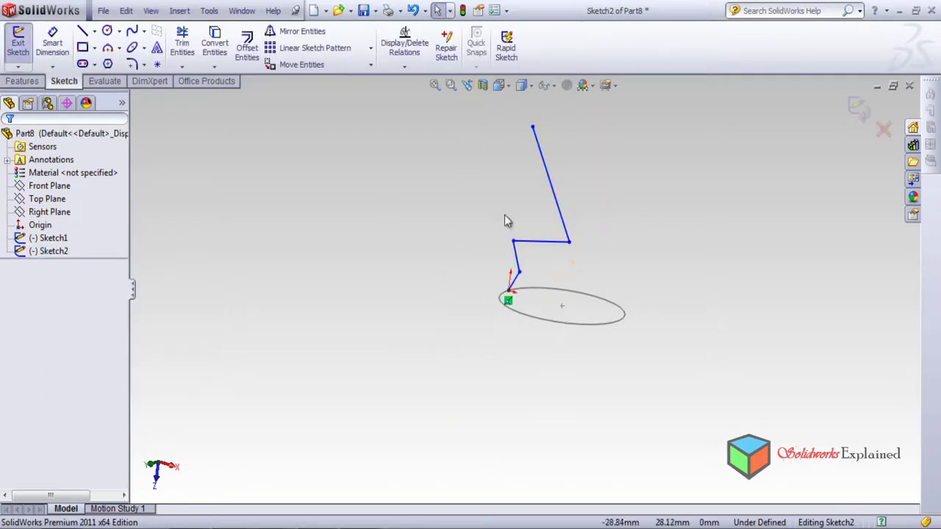
{"action": "left_click_drag", "start_coordinate": [571, 243], "coordinate": [456, 174]}
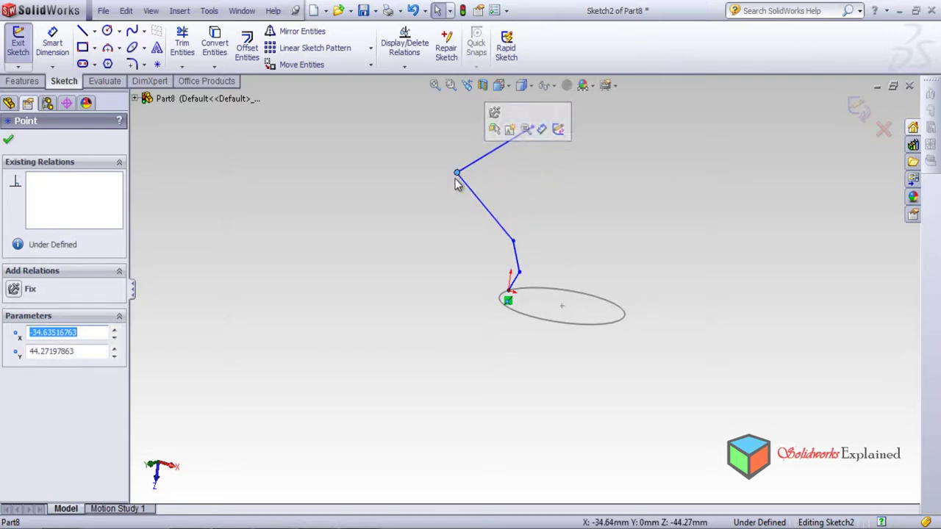
{"action": "left_click_drag", "start_coordinate": [456, 174], "coordinate": [482, 167]}
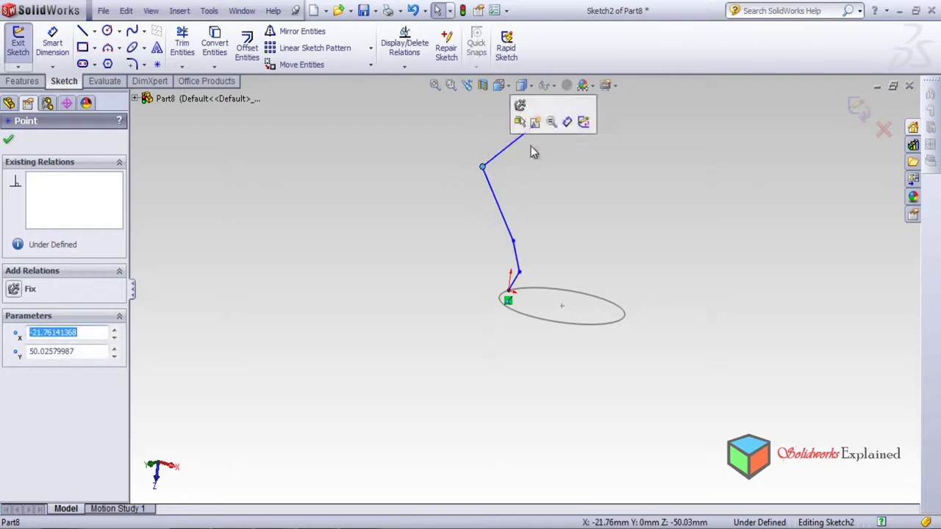
{"action": "left_click", "coordinate": [8, 140]}
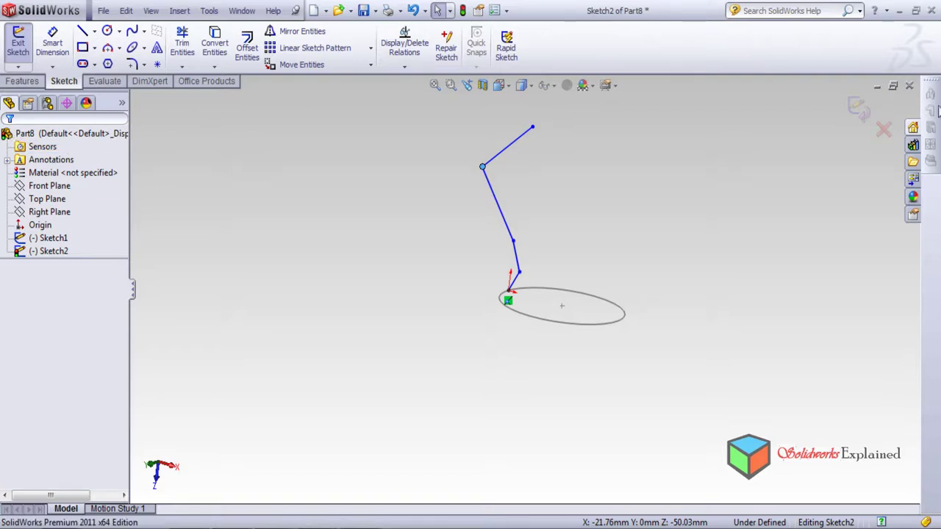
{"action": "left_click", "coordinate": [858, 109]}
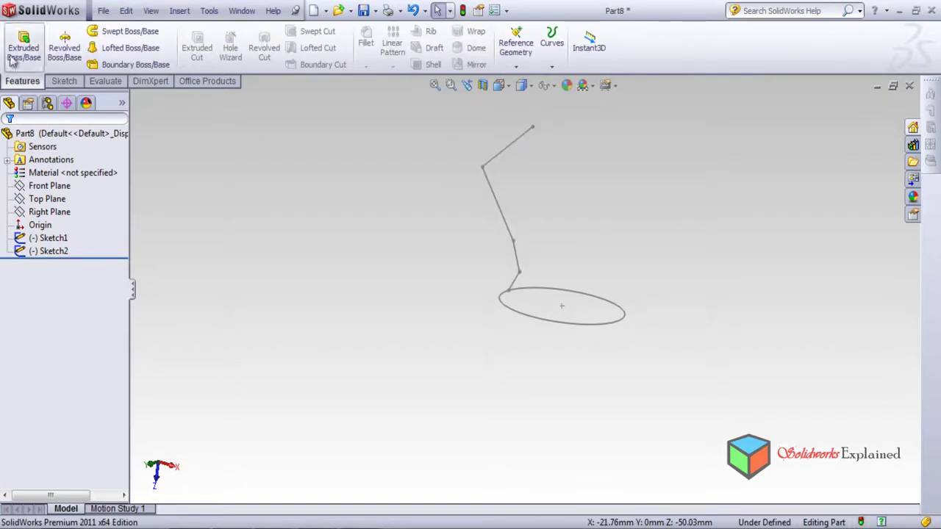
Try to sweep the circle profile along the reshaped zigzag path with Swept Boss/Base, and cancel the command.
{"action": "left_click", "coordinate": [118, 33]}
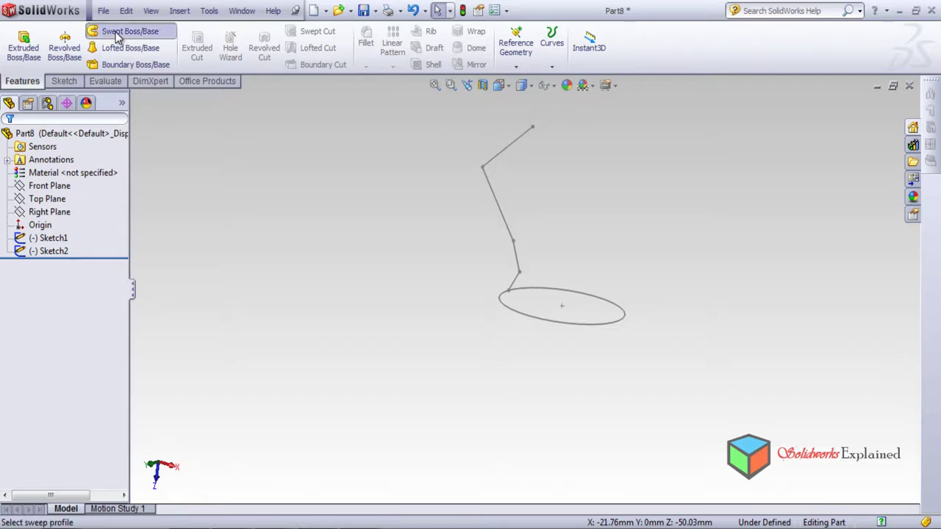
{"action": "left_click", "coordinate": [552, 323]}
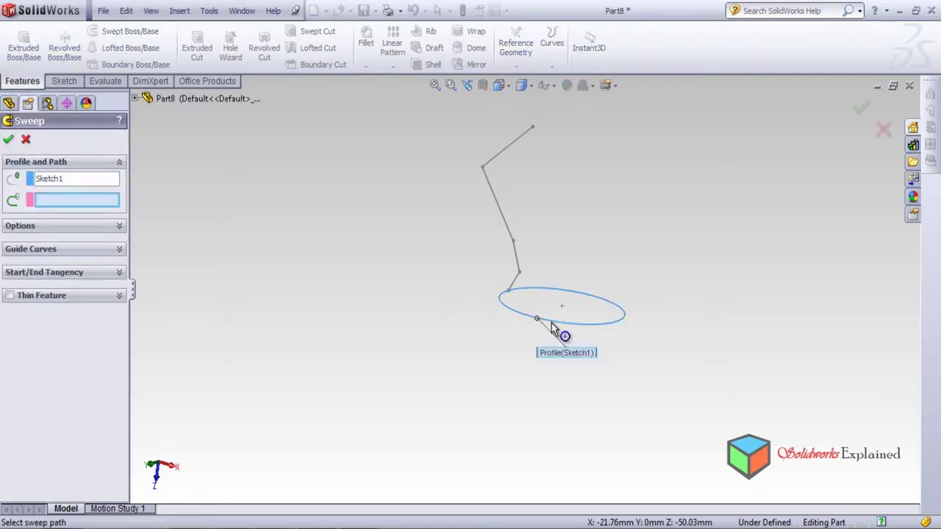
{"action": "left_click", "coordinate": [501, 215]}
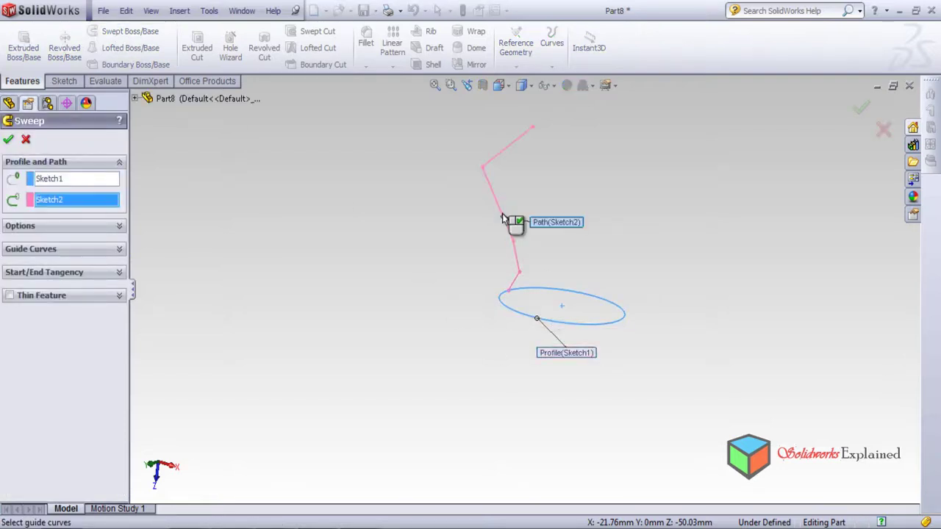
{"action": "left_click", "coordinate": [7, 140]}
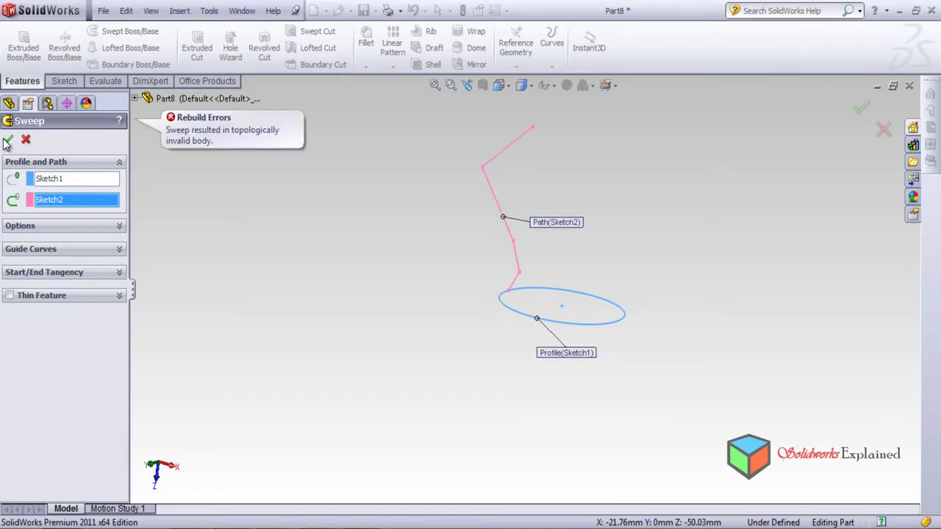
{"action": "middle_click_drag", "start_coordinate": [417, 287], "coordinate": [558, 268]}
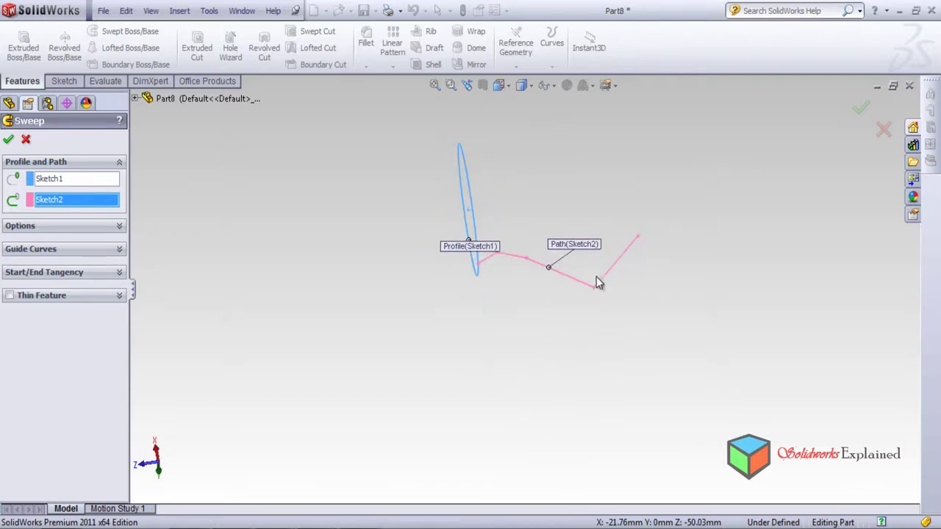
{"action": "scroll", "coordinate": [596, 283], "scroll_direction": "down", "scroll_amount": 2}
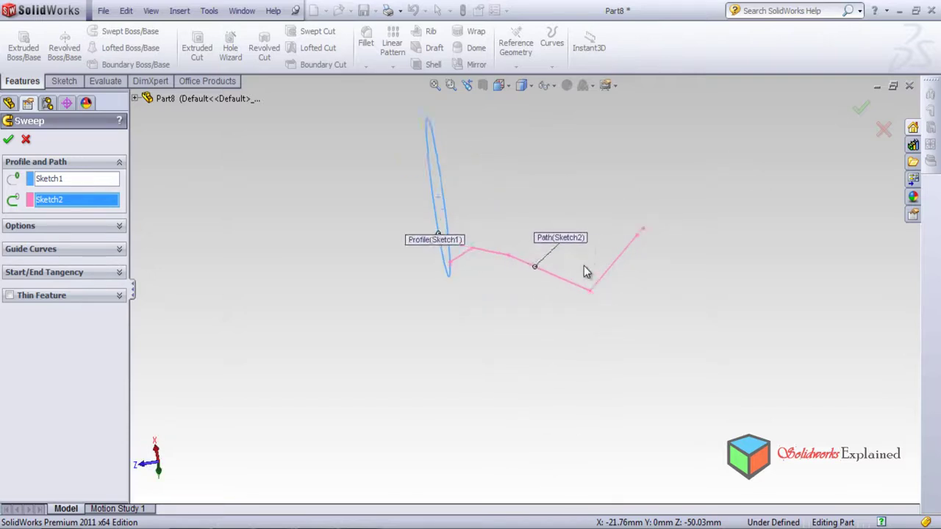
{"action": "left_click", "coordinate": [27, 140]}
Edit the path sketch, straightening its last corner and moving the end point to about X -3.9 mm, Y 110.8 mm, and exit the sketch.
{"action": "left_click", "coordinate": [52, 252]}
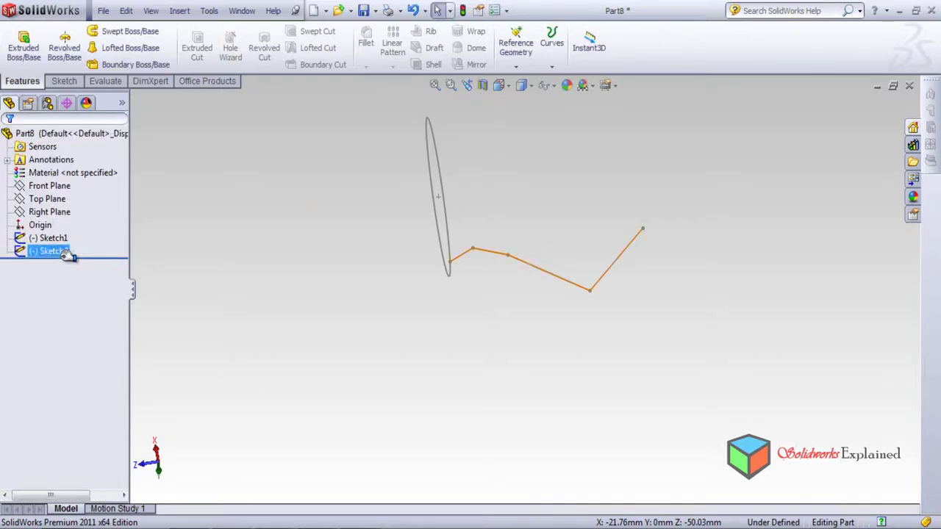
{"action": "left_click", "coordinate": [68, 257]}
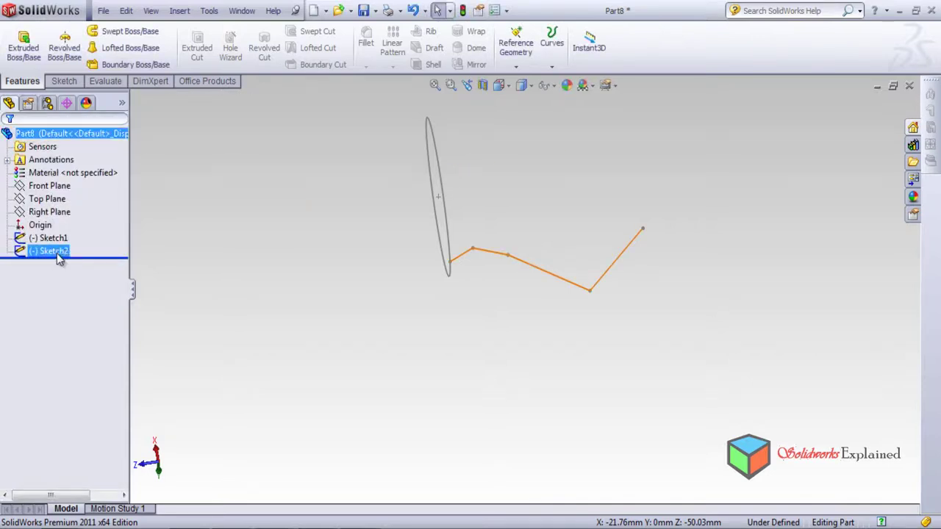
{"action": "right_click", "coordinate": [58, 252]}
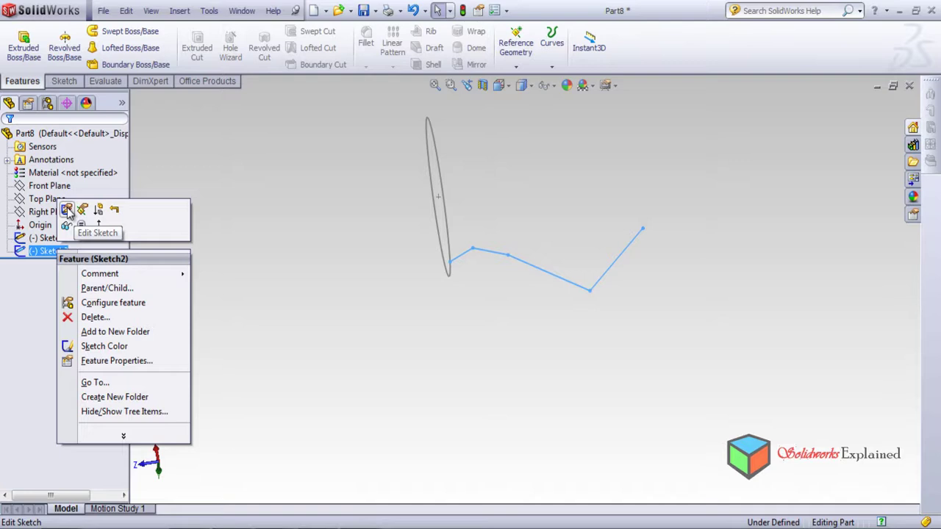
{"action": "left_click", "coordinate": [67, 211]}
{"action": "mouse_move", "coordinate": [592, 294]}
{"action": "left_mouse_down"}
{"action": "mouse_move", "coordinate": [594, 237]}
{"action": "mouse_move", "coordinate": [741, 235]}
{"action": "left_mouse_up"}
{"action": "mouse_move", "coordinate": [637, 301]}
{"action": "middle_mouse_down"}
{"action": "mouse_move", "coordinate": [591, 366]}
{"action": "mouse_move", "coordinate": [572, 419]}
{"action": "middle_mouse_up"}
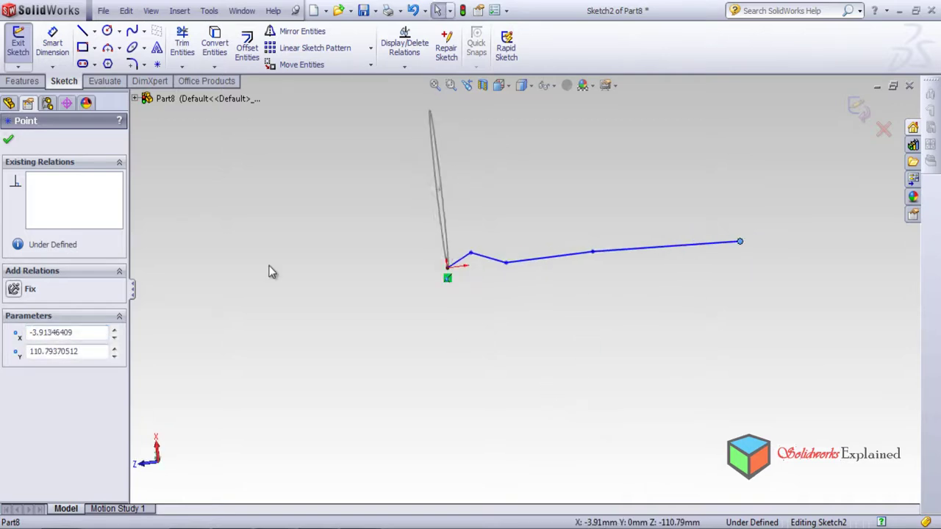
{"action": "left_click", "coordinate": [11, 141]}
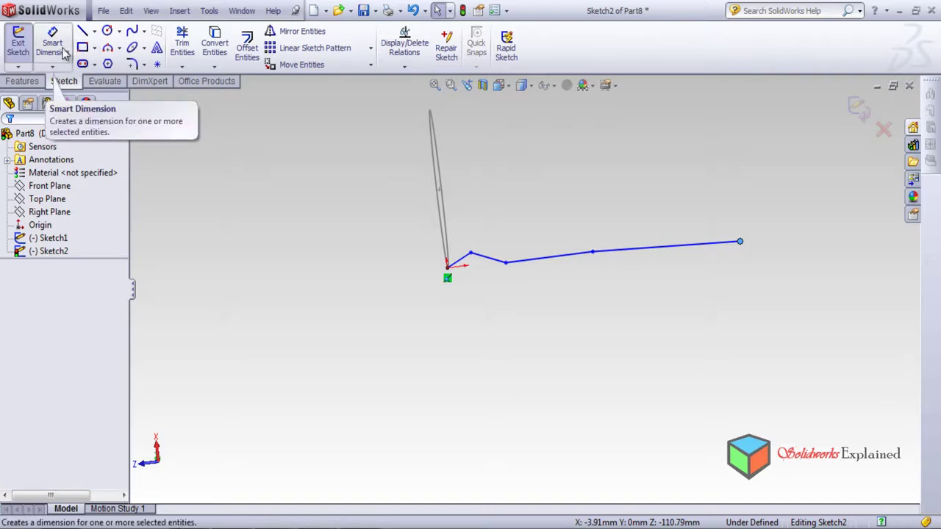
{"action": "left_click", "coordinate": [22, 81]}
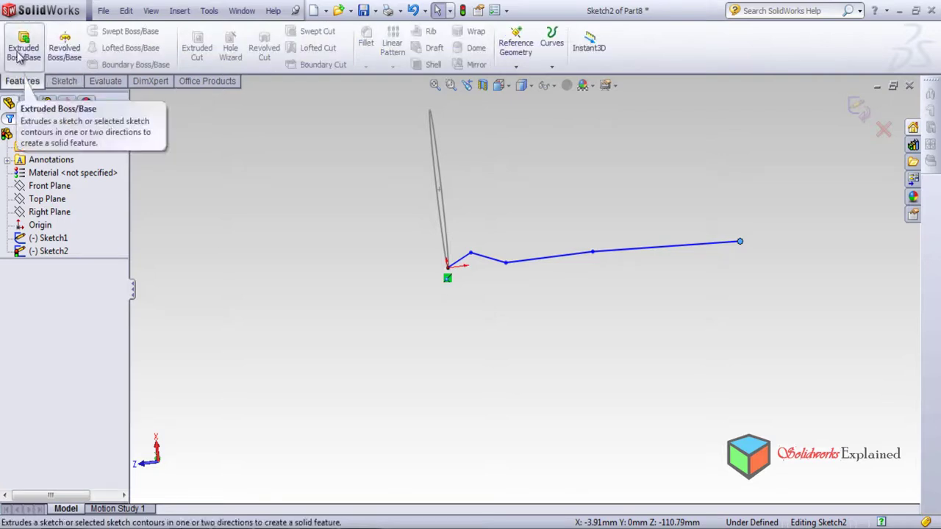
{"action": "left_click", "coordinate": [856, 108]}
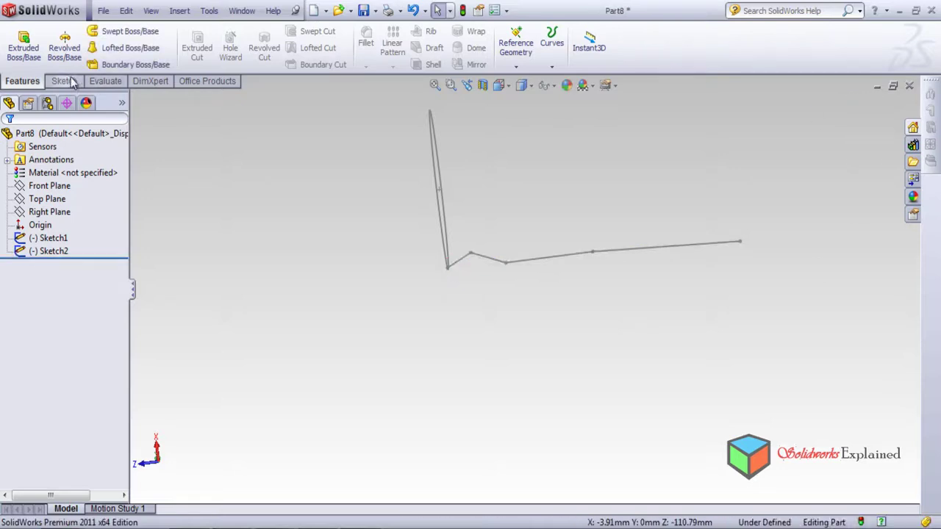
{"action": "left_click", "coordinate": [120, 34]}
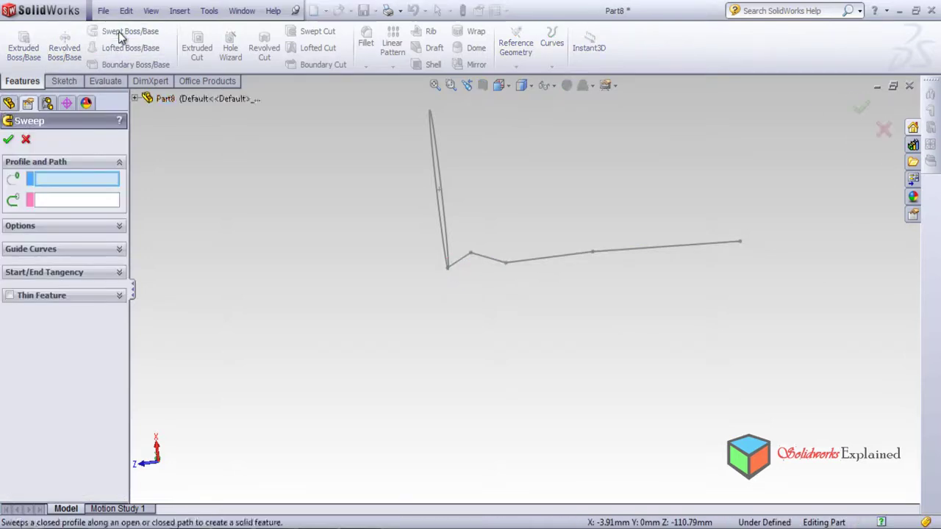
{"action": "middle_click_drag", "start_coordinate": [405, 231], "coordinate": [355, 281]}
{"action": "scroll", "coordinate": [510, 270], "scroll_direction": "down", "scroll_amount": 10}
{"action": "scroll", "coordinate": [493, 279], "scroll_direction": "down", "scroll_amount": 3}
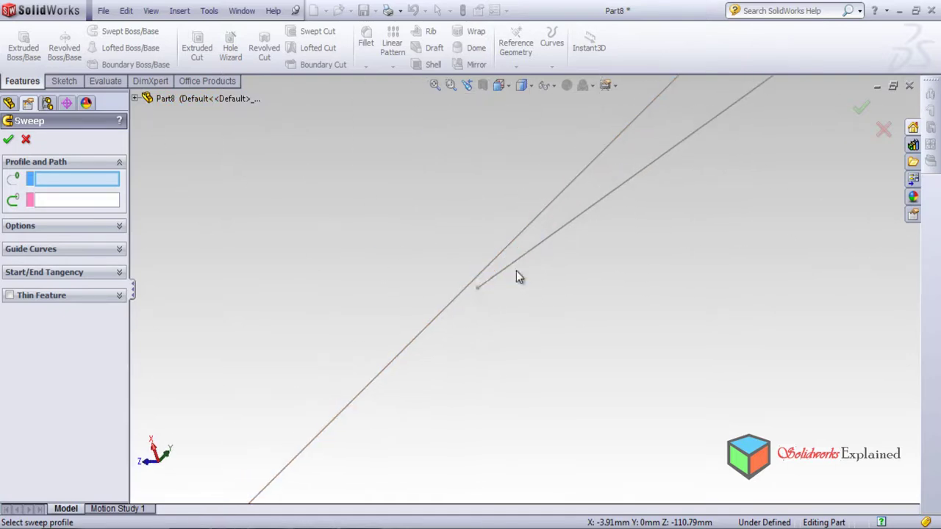
{"action": "scroll", "coordinate": [516, 279], "scroll_direction": "down", "scroll_amount": 1}
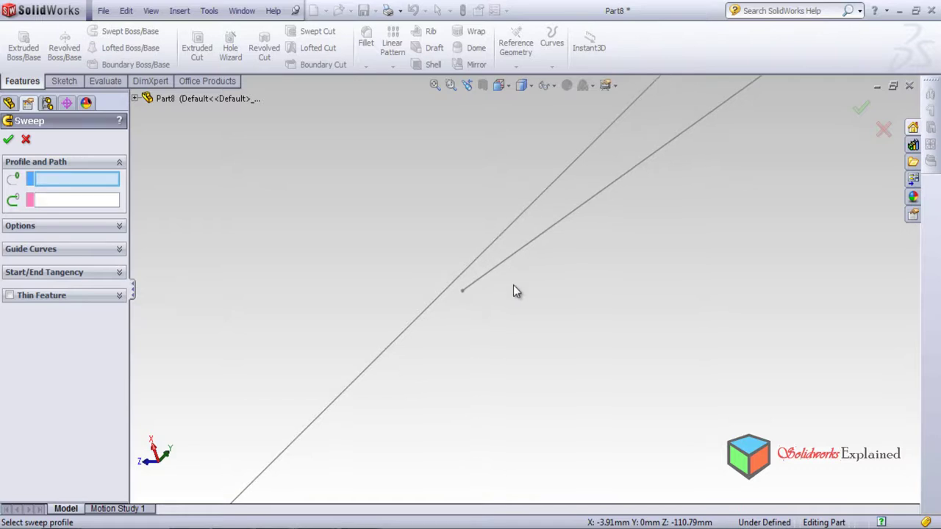
{"action": "left_click", "coordinate": [26, 139]}
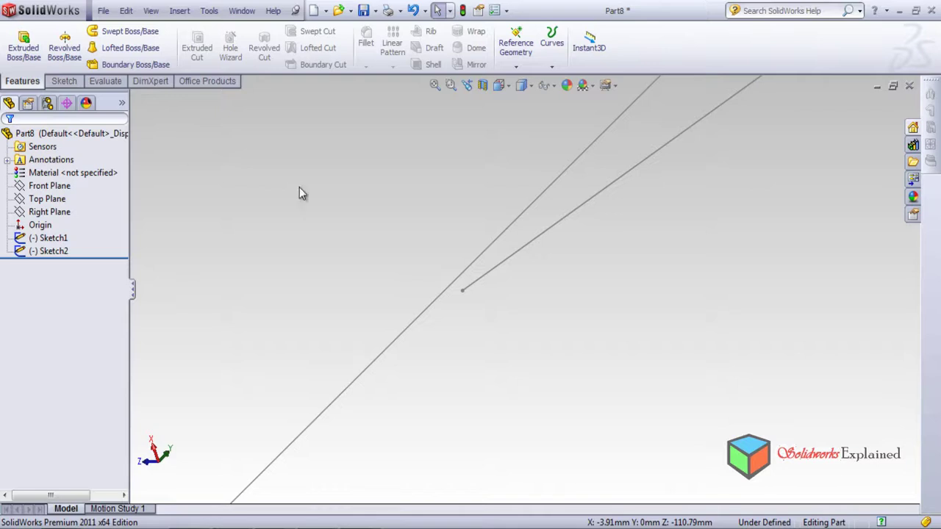
Examine up close how the path's start point lies relative to the circle, and clear the selection.
{"action": "left_click", "coordinate": [462, 291]}
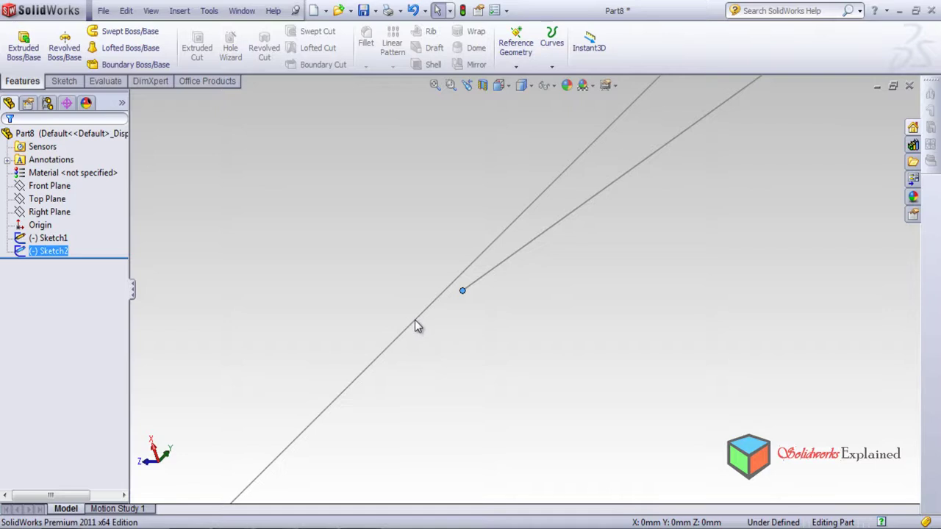
{"action": "mouse_move", "coordinate": [414, 326]}
{"action": "middle_mouse_down"}
{"action": "mouse_move", "coordinate": [441, 330]}
{"action": "mouse_move", "coordinate": [472, 301]}
{"action": "mouse_move", "coordinate": [544, 289]}
{"action": "middle_mouse_up"}
{"action": "scroll", "coordinate": [536, 265], "scroll_direction": "down", "scroll_amount": 6}
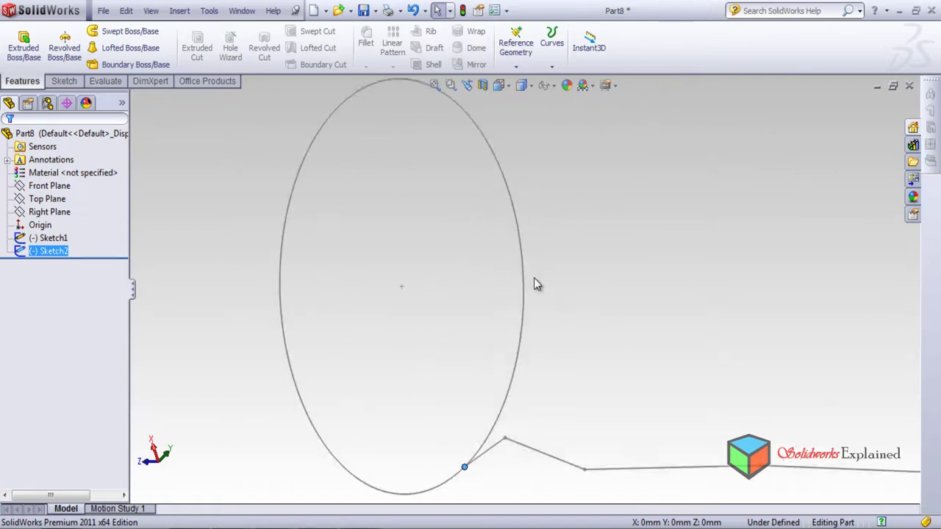
{"action": "scroll", "coordinate": [485, 423], "scroll_direction": "up", "scroll_amount": 3}
{"action": "scroll", "coordinate": [507, 393], "scroll_direction": "up", "scroll_amount": 3}
{"action": "scroll", "coordinate": [485, 323], "scroll_direction": "down", "scroll_amount": 8}
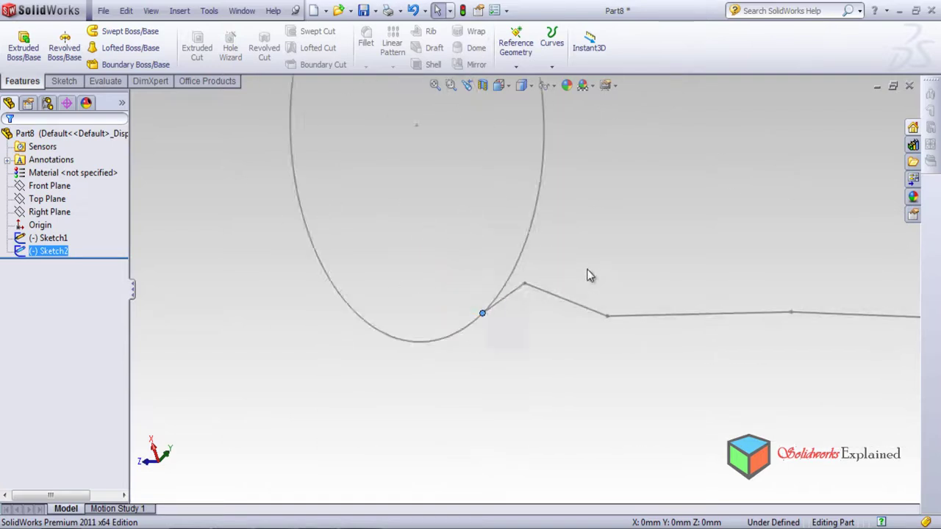
{"action": "middle_click_drag", "start_coordinate": [449, 283], "coordinate": [512, 224]}
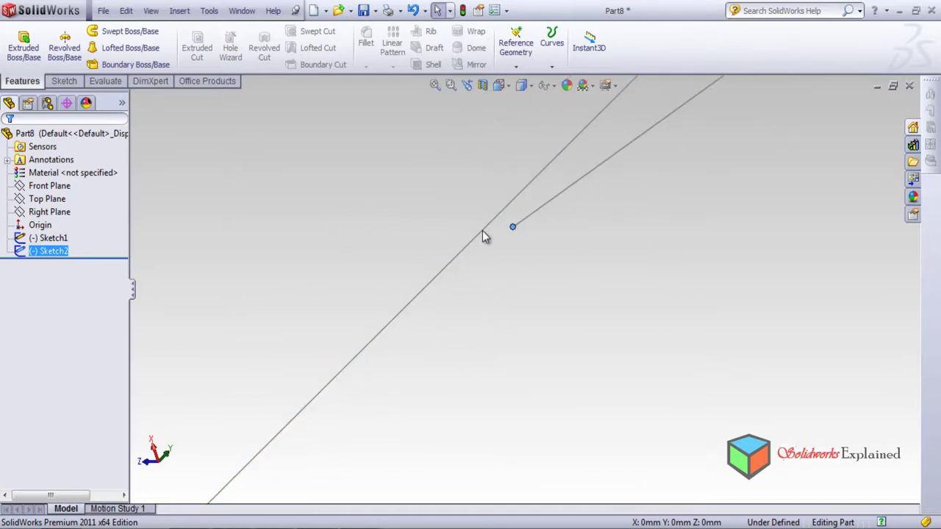
{"action": "key", "text": "Escape"}
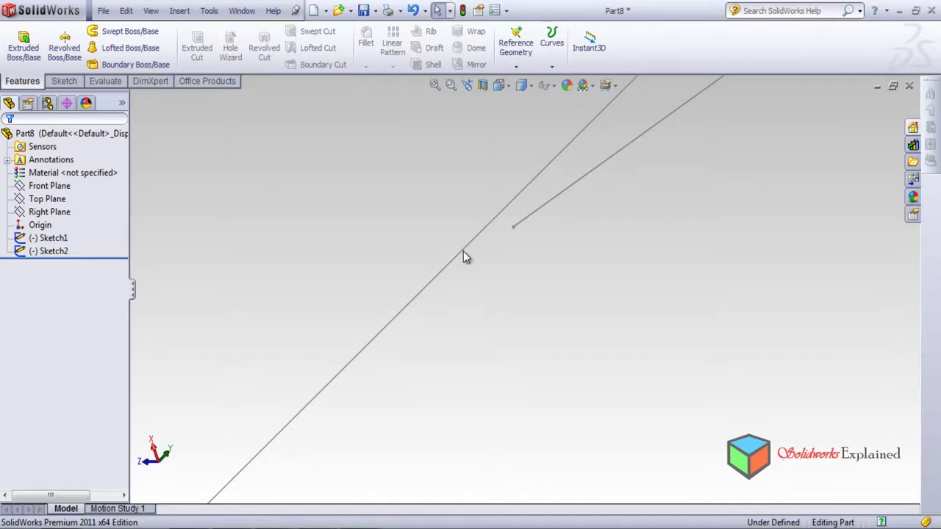
Select the circle sketch together with the path's start point, inspect both from another angle, and clear the selection.
{"action": "left_click", "coordinate": [53, 238]}
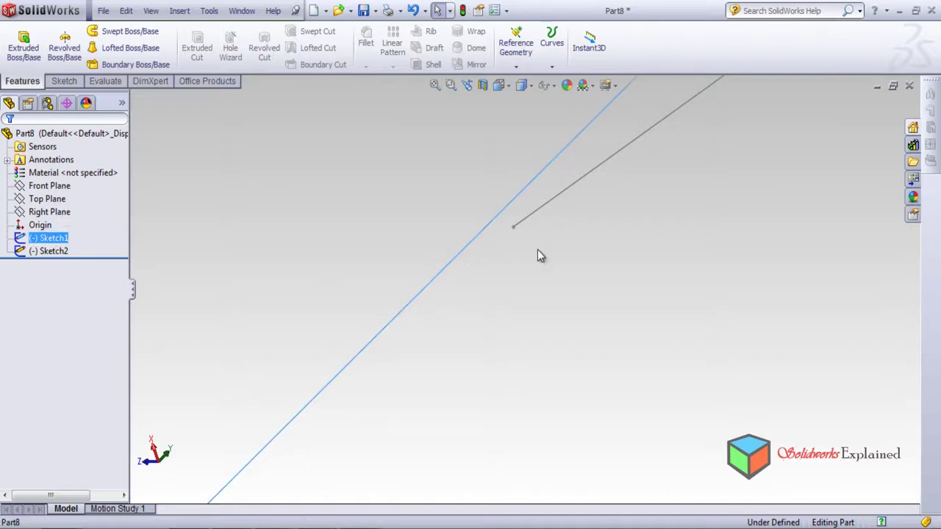
{"action": "left_click", "coordinate": [513, 228], "text": "ctrl"}
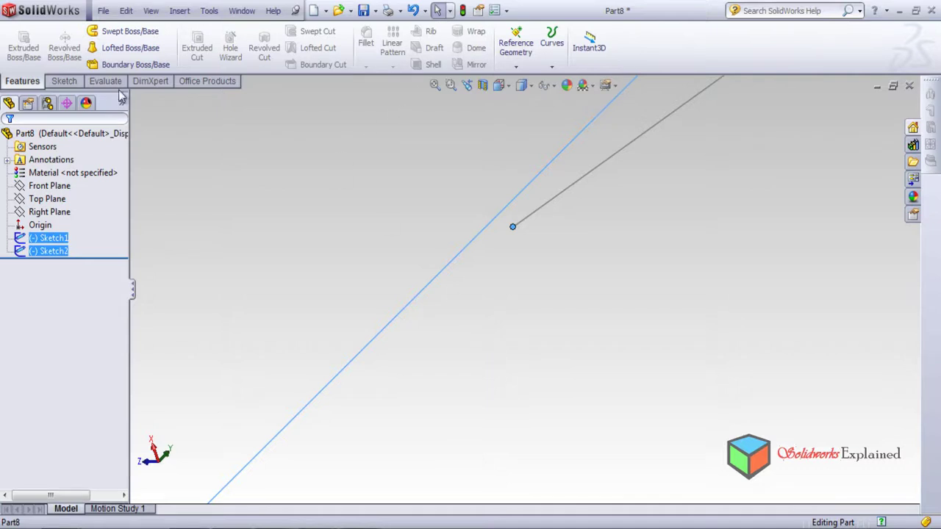
{"action": "left_click", "coordinate": [80, 84]}
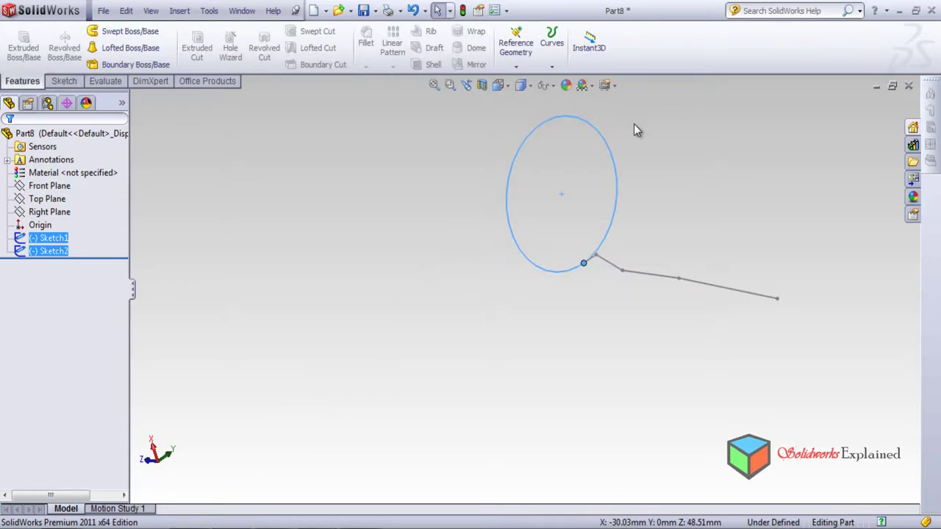
{"action": "middle_click_drag", "start_coordinate": [571, 346], "coordinate": [561, 461]}
{"action": "middle_click_drag", "start_coordinate": [680, 391], "coordinate": [710, 409]}
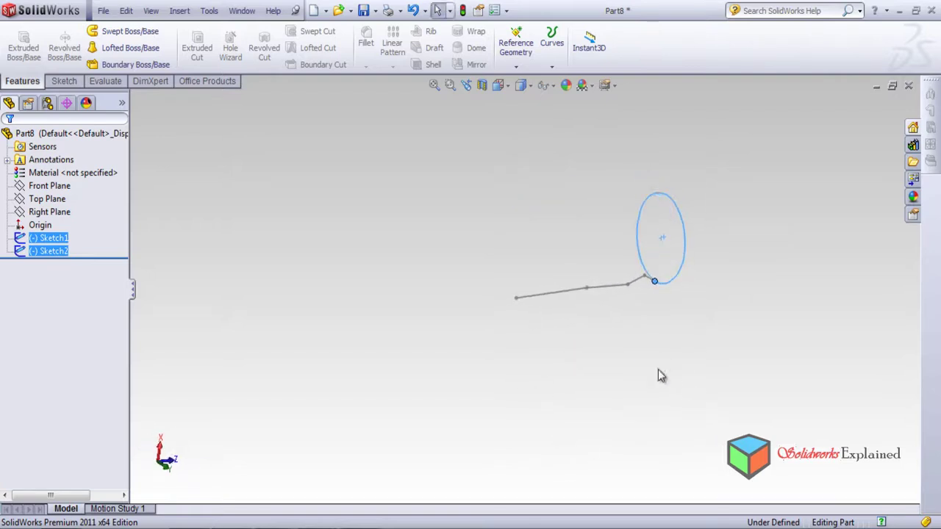
{"action": "left_click", "coordinate": [615, 333]}
Delete the zigzag path sketch, Sketch2, from the part.
{"action": "left_click", "coordinate": [53, 252]}
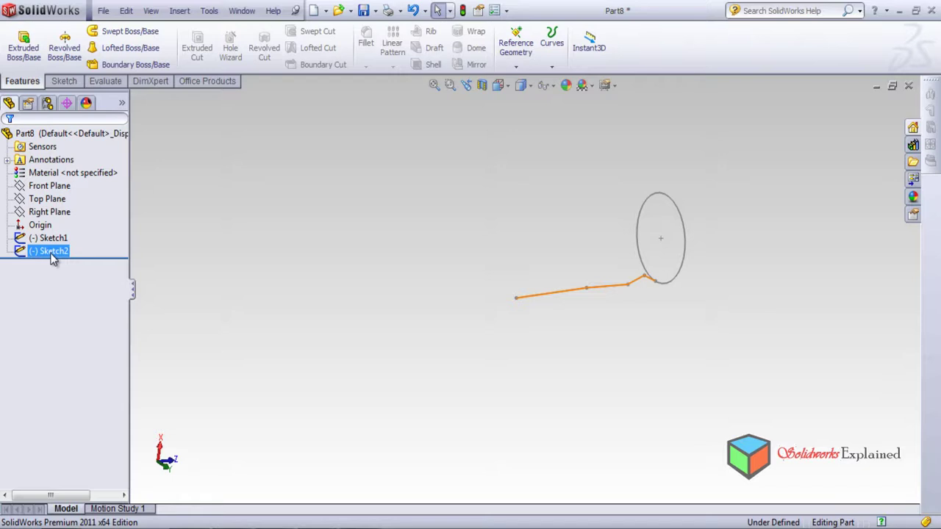
{"action": "left_click", "coordinate": [53, 253]}
{"action": "right_click", "coordinate": [53, 253]}
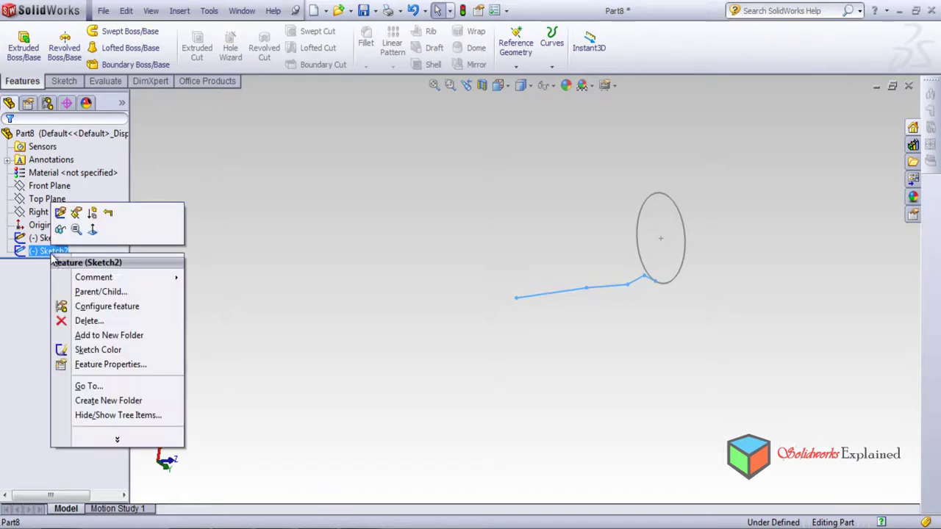
{"action": "left_click", "coordinate": [85, 320]}
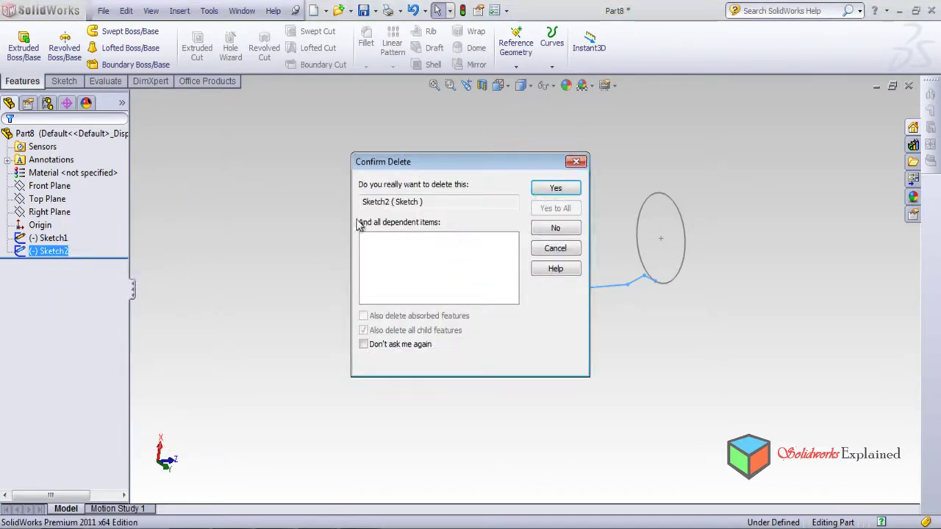
{"action": "left_click", "coordinate": [555, 188]}
Start a line sketch for the new sweep path on the Top Plane.
{"action": "mouse_move", "coordinate": [664, 283]}
{"action": "middle_mouse_down"}
{"action": "mouse_move", "coordinate": [571, 405]}
{"action": "mouse_move", "coordinate": [641, 377]}
{"action": "mouse_move", "coordinate": [654, 357]}
{"action": "mouse_move", "coordinate": [684, 222]}
{"action": "mouse_move", "coordinate": [687, 242]}
{"action": "middle_mouse_up"}
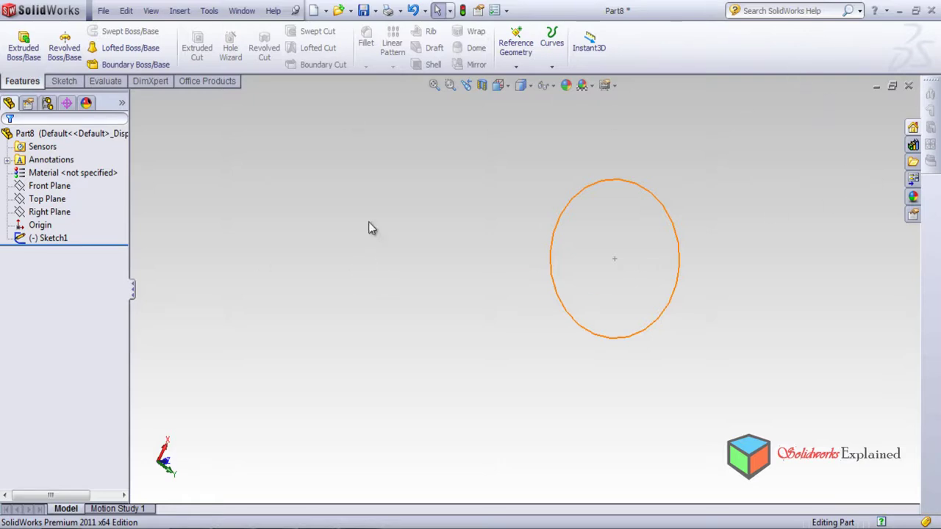
{"action": "left_click", "coordinate": [63, 81]}
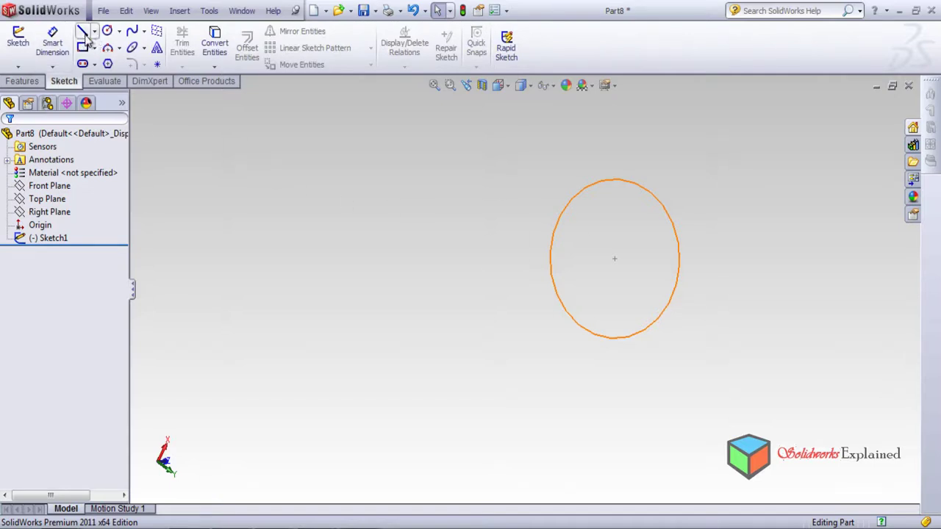
{"action": "left_click", "coordinate": [49, 201]}
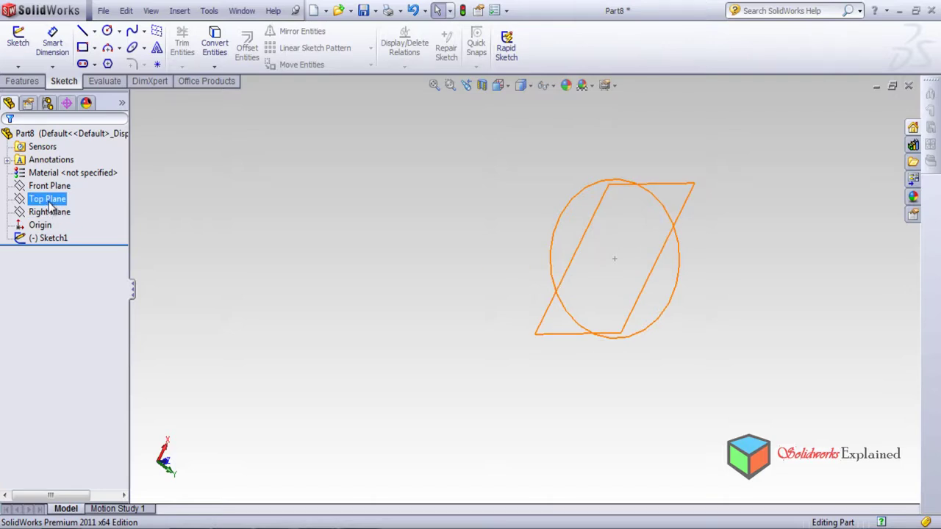
{"action": "left_click", "coordinate": [369, 261]}
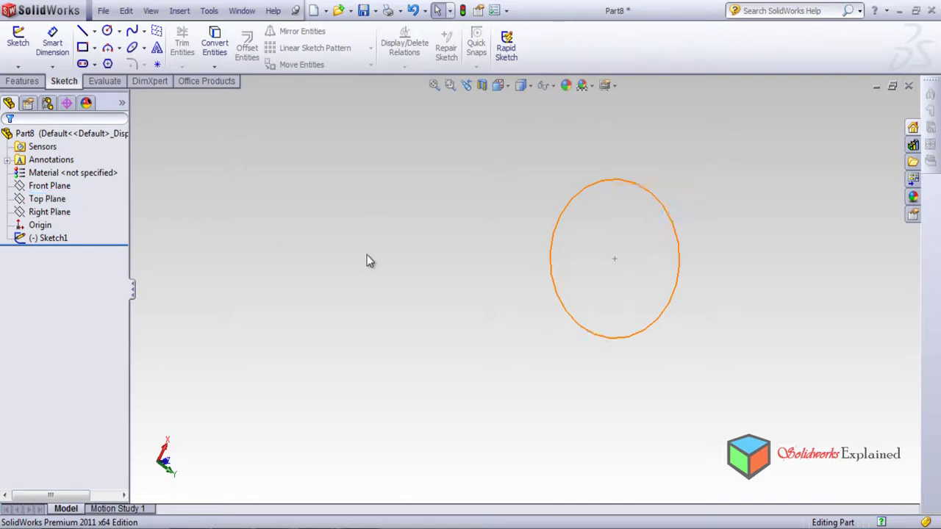
{"action": "left_click", "coordinate": [47, 199]}
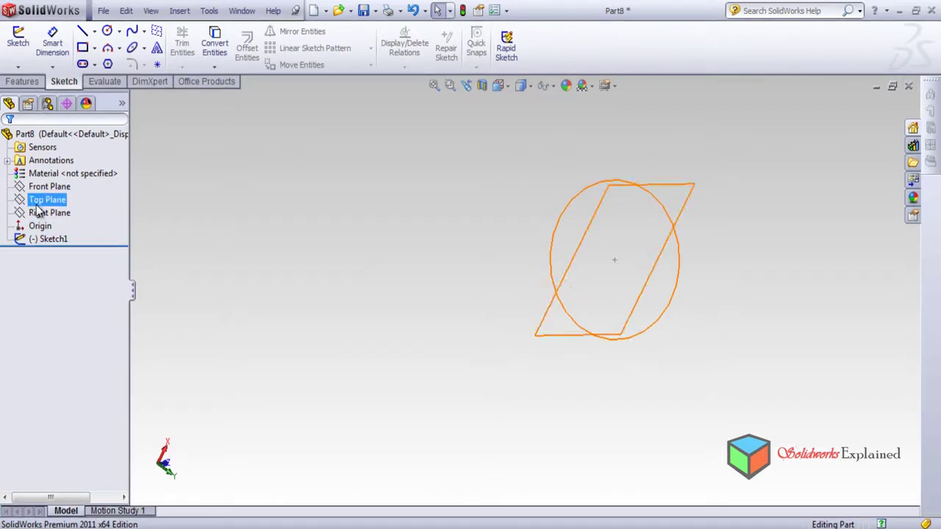
{"action": "mouse_move", "coordinate": [211, 216]}
{"action": "middle_mouse_down"}
{"action": "mouse_move", "coordinate": [283, 233]}
{"action": "mouse_move", "coordinate": [257, 389]}
{"action": "mouse_move", "coordinate": [330, 294]}
{"action": "mouse_move", "coordinate": [325, 334]}
{"action": "mouse_move", "coordinate": [415, 176]}
{"action": "mouse_move", "coordinate": [426, 235]}
{"action": "mouse_move", "coordinate": [380, 229]}
{"action": "mouse_move", "coordinate": [413, 193]}
{"action": "middle_mouse_up"}
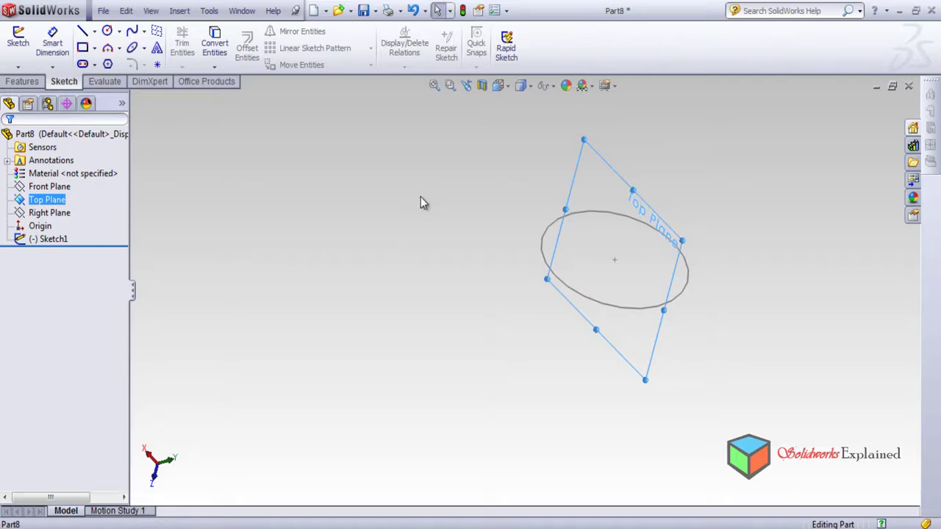
{"action": "left_click", "coordinate": [83, 31]}
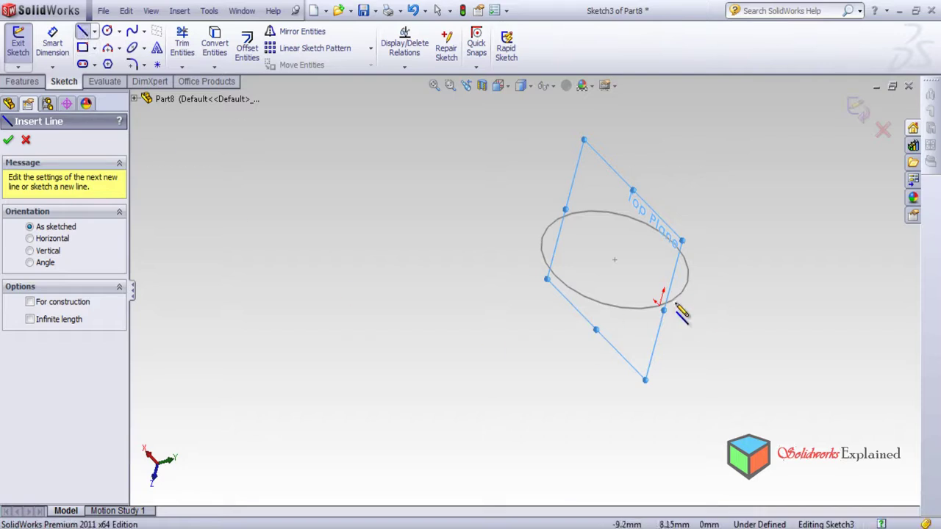
Sketch an open zigzag path of five connected lines starting at the origin on the circle's edge, and end the chain.
{"action": "scroll", "coordinate": [663, 312], "scroll_direction": "down", "scroll_amount": 3}
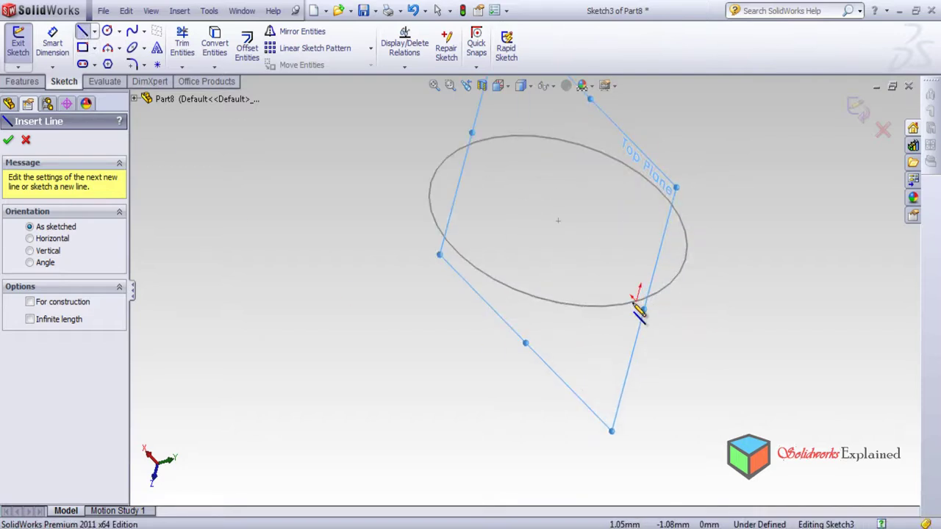
{"action": "left_click_drag", "start_coordinate": [636, 302], "coordinate": [656, 288]}
{"action": "left_click", "coordinate": [619, 234]}
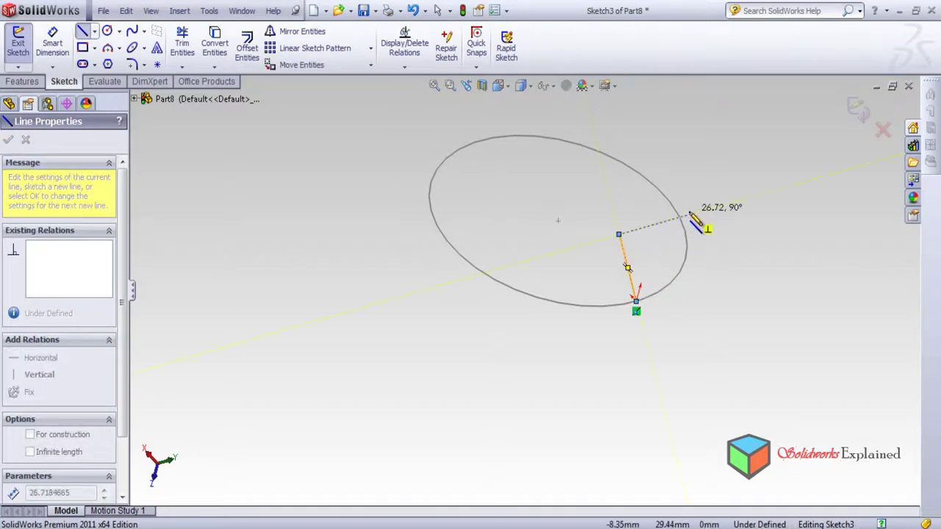
{"action": "left_click", "coordinate": [693, 194]}
{"action": "scroll", "coordinate": [683, 125], "scroll_direction": "down", "scroll_amount": 3}
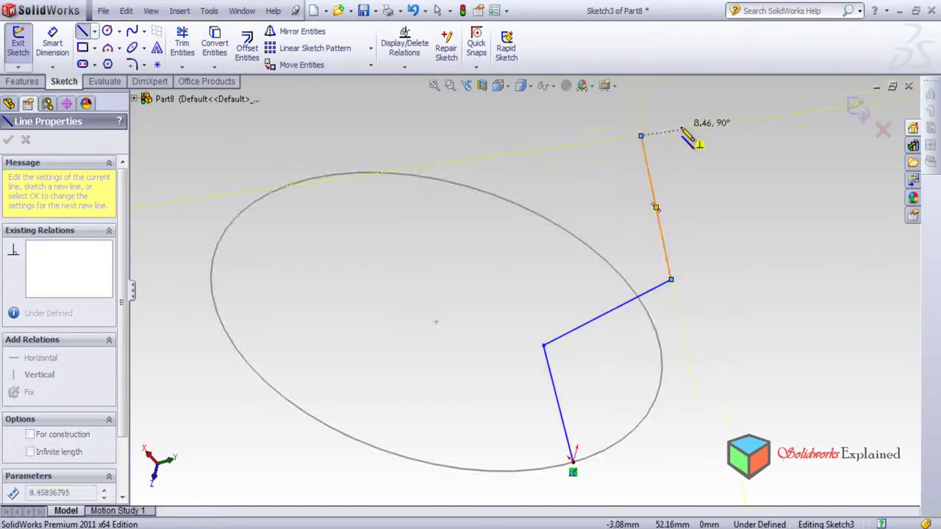
{"action": "scroll", "coordinate": [684, 140], "scroll_direction": "down", "scroll_amount": 3}
{"action": "scroll", "coordinate": [684, 142], "scroll_direction": "up", "scroll_amount": 8}
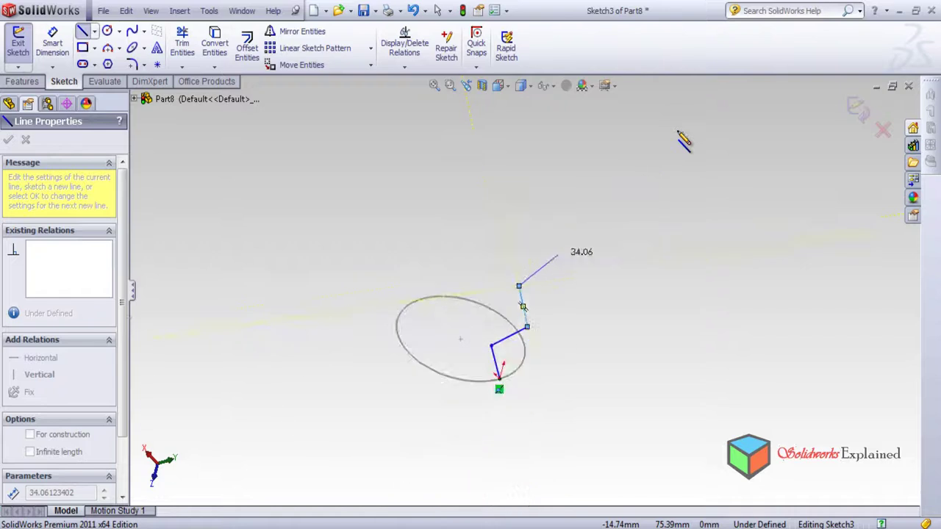
{"action": "left_click", "coordinate": [621, 272]}
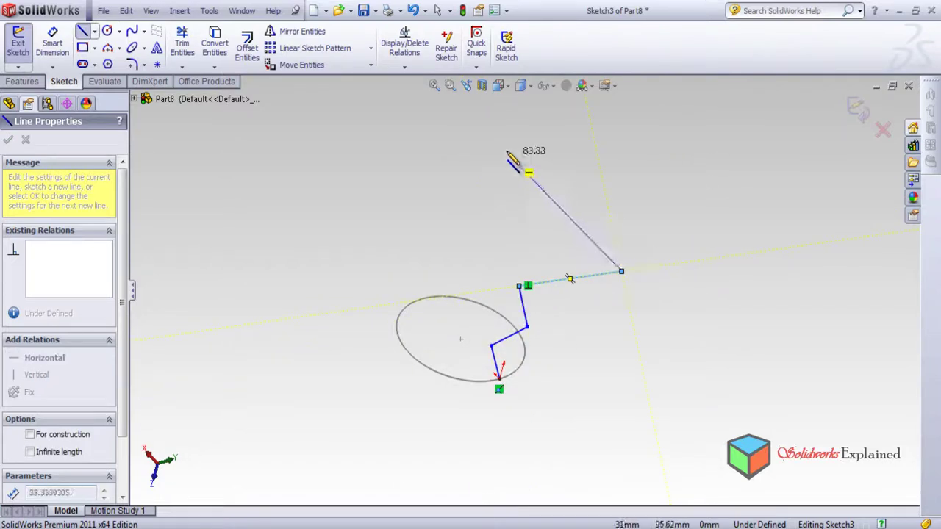
{"action": "left_click", "coordinate": [589, 119]}
{"action": "right_click", "coordinate": [652, 141]}
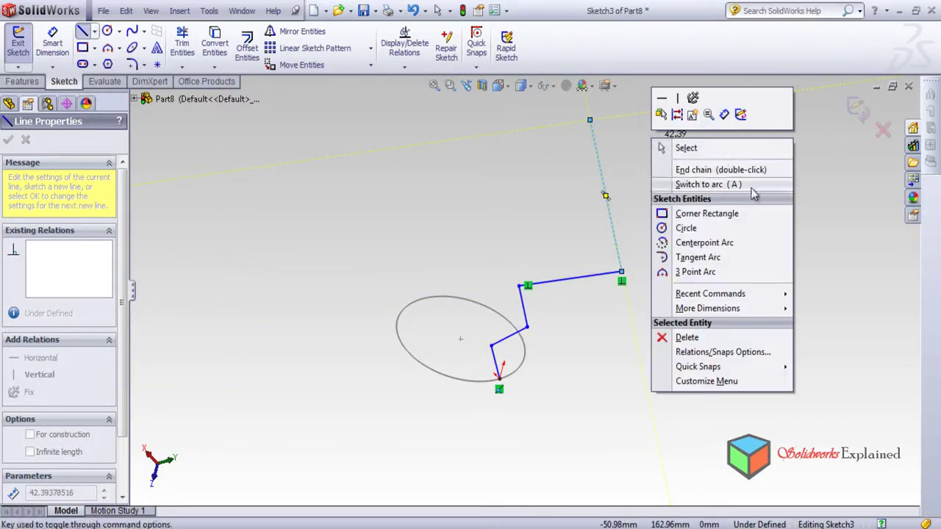
{"action": "left_click", "coordinate": [681, 170]}
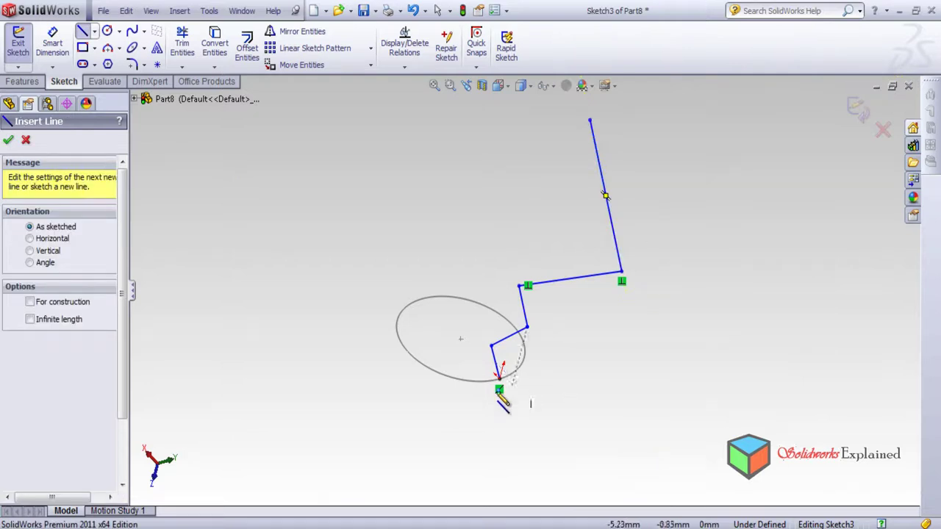
Examine up close and from other angles how the path's start point lies relative to the circle.
{"action": "scroll", "coordinate": [504, 406], "scroll_direction": "down", "scroll_amount": 5}
{"action": "scroll", "coordinate": [548, 326], "scroll_direction": "down", "scroll_amount": 8}
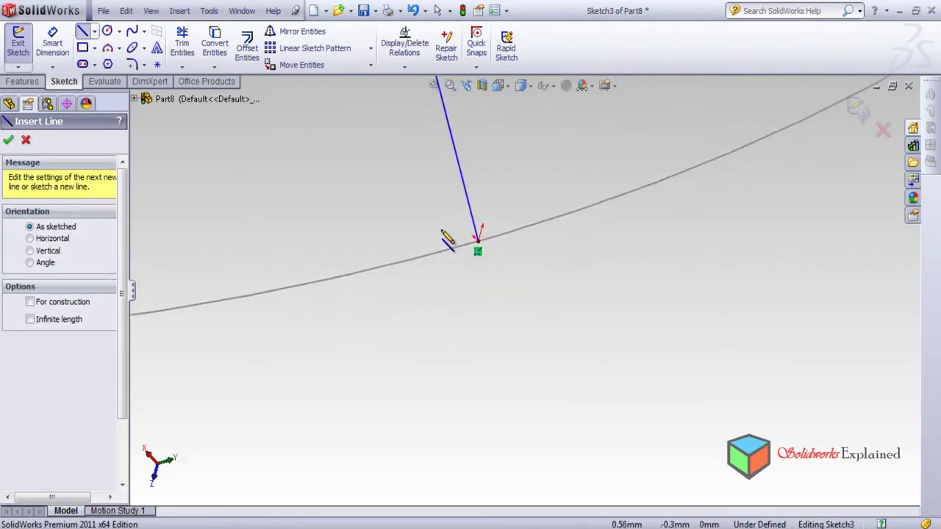
{"action": "scroll", "coordinate": [463, 287], "scroll_direction": "down", "scroll_amount": 5}
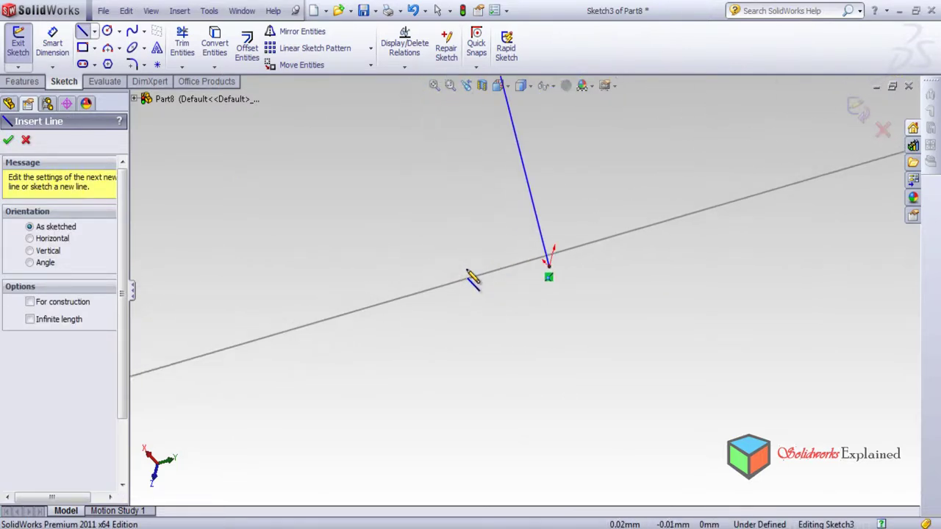
{"action": "scroll", "coordinate": [550, 273], "scroll_direction": "down", "scroll_amount": 5}
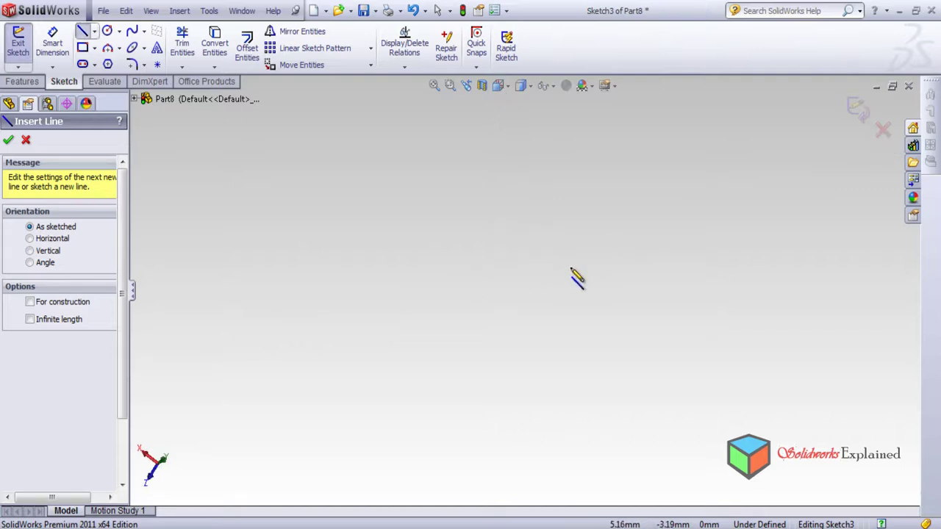
{"action": "scroll", "coordinate": [577, 277], "scroll_direction": "up", "scroll_amount": 6}
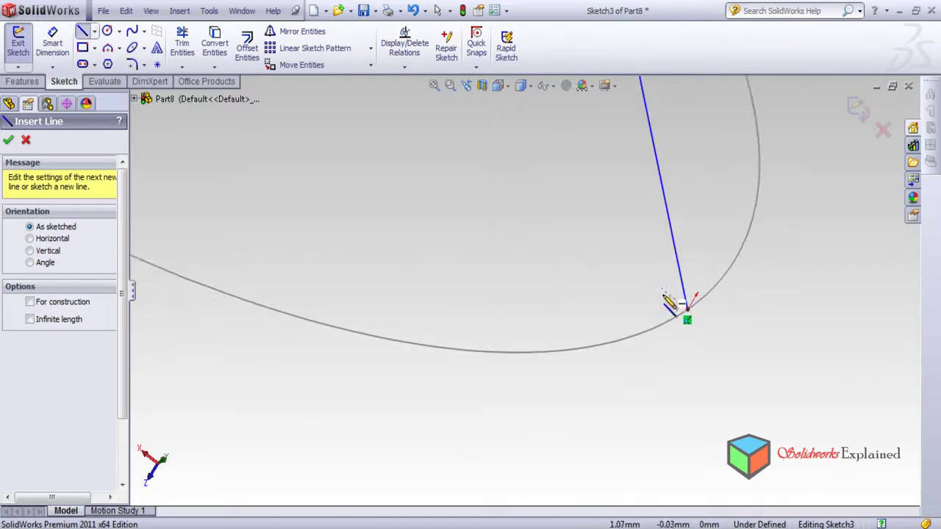
{"action": "scroll", "coordinate": [685, 303], "scroll_direction": "down", "scroll_amount": 2}
{"action": "mouse_move", "coordinate": [685, 304]}
{"action": "middle_mouse_down"}
{"action": "mouse_move", "coordinate": [720, 208]}
{"action": "mouse_move", "coordinate": [684, 279]}
{"action": "mouse_move", "coordinate": [616, 231]}
{"action": "mouse_move", "coordinate": [663, 269]}
{"action": "middle_mouse_up"}
{"action": "scroll", "coordinate": [662, 264], "scroll_direction": "up", "scroll_amount": 5}
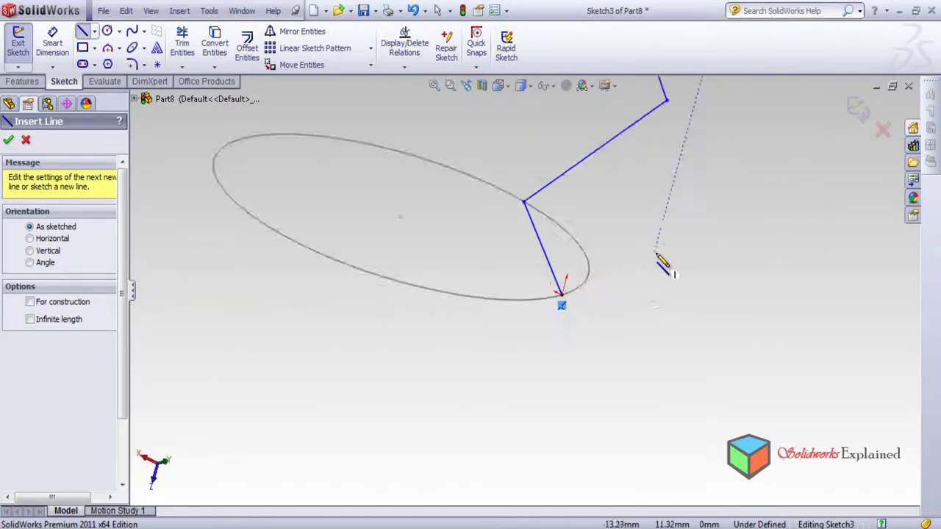
{"action": "scroll", "coordinate": [655, 260], "scroll_direction": "up", "scroll_amount": 2}
{"action": "middle_click_drag", "start_coordinate": [605, 311], "coordinate": [649, 311]}
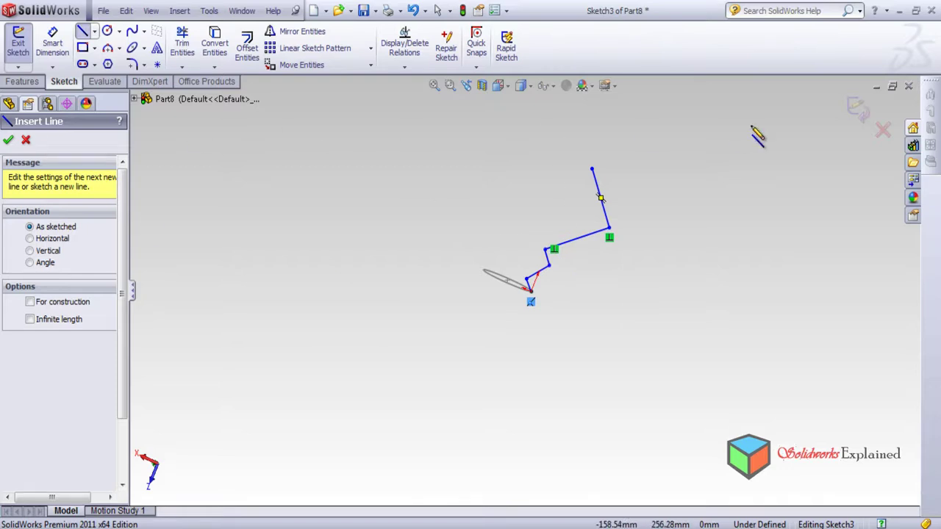
Exit the path sketch and create a Swept Boss with Sketch1 as the profile and Sketch3 as the path.
{"action": "left_click", "coordinate": [856, 111]}
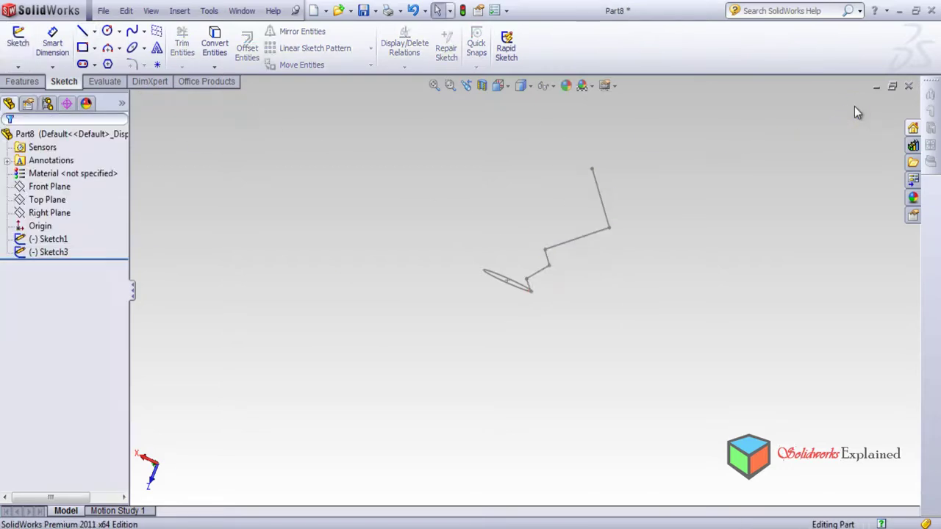
{"action": "left_click", "coordinate": [22, 81]}
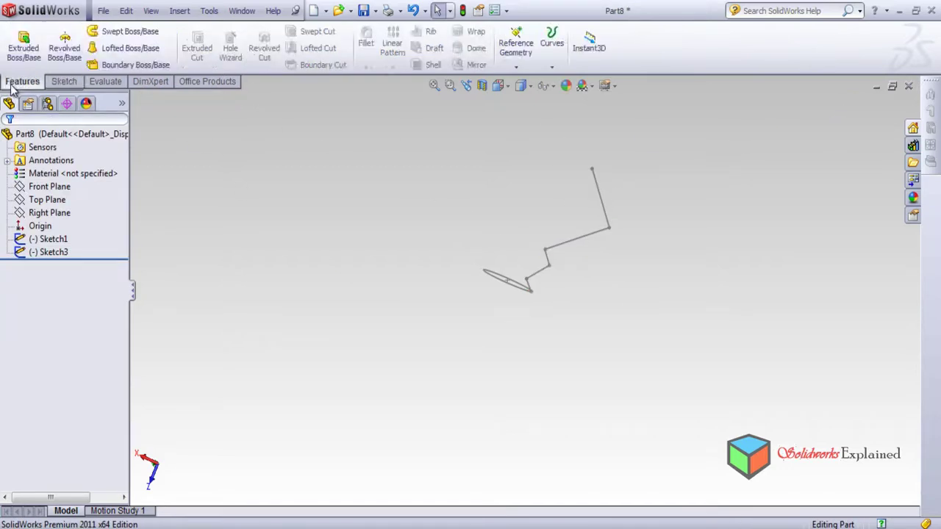
{"action": "left_click", "coordinate": [115, 38]}
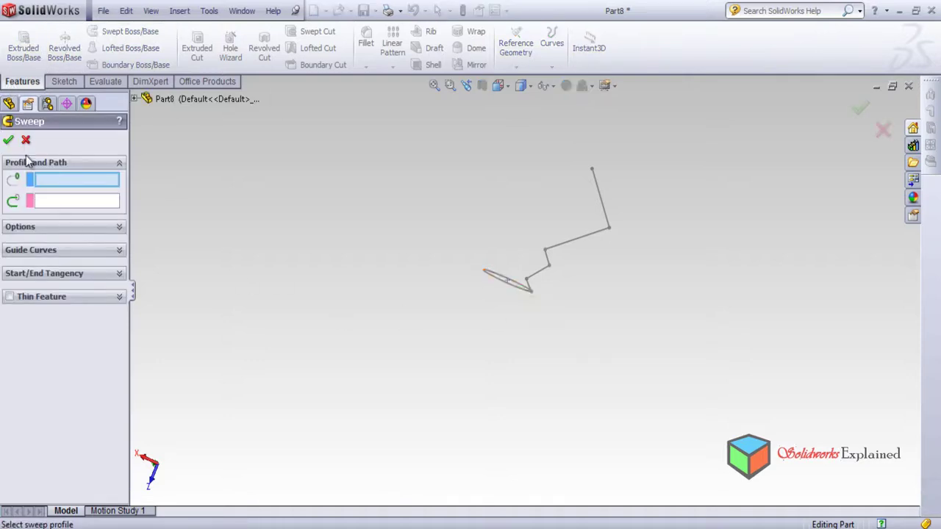
{"action": "left_click", "coordinate": [136, 101]}
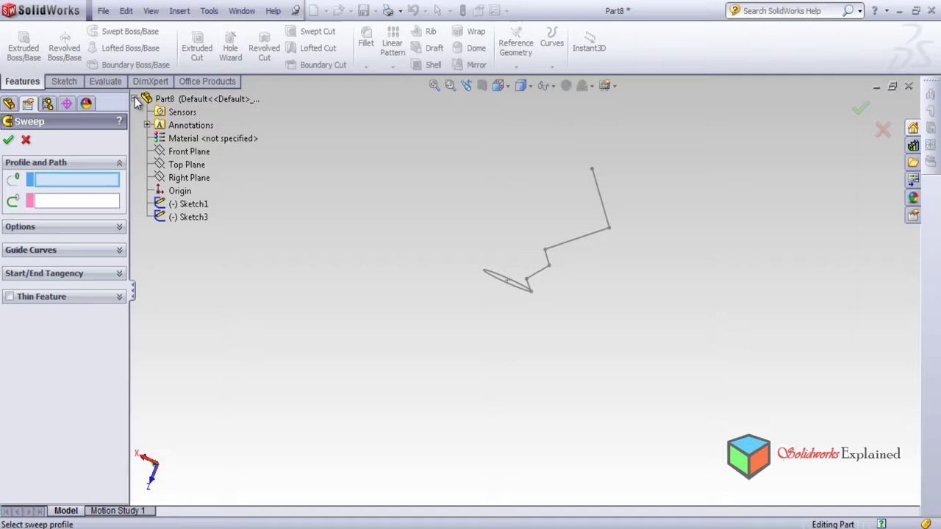
{"action": "left_click", "coordinate": [193, 204]}
{"action": "left_click", "coordinate": [197, 220]}
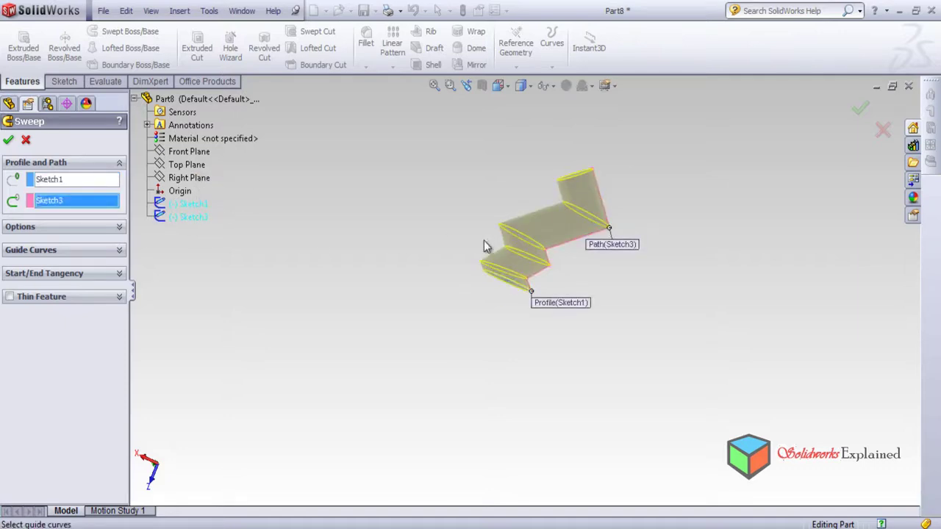
{"action": "left_click", "coordinate": [859, 110]}
Open the sweep's path sketch, Sketch3, for editing.
{"action": "middle_click_drag", "start_coordinate": [562, 302], "coordinate": [567, 350]}
{"action": "scroll", "coordinate": [567, 288], "scroll_direction": "up", "scroll_amount": 2}
{"action": "middle_click_drag", "start_coordinate": [551, 287], "coordinate": [451, 280]}
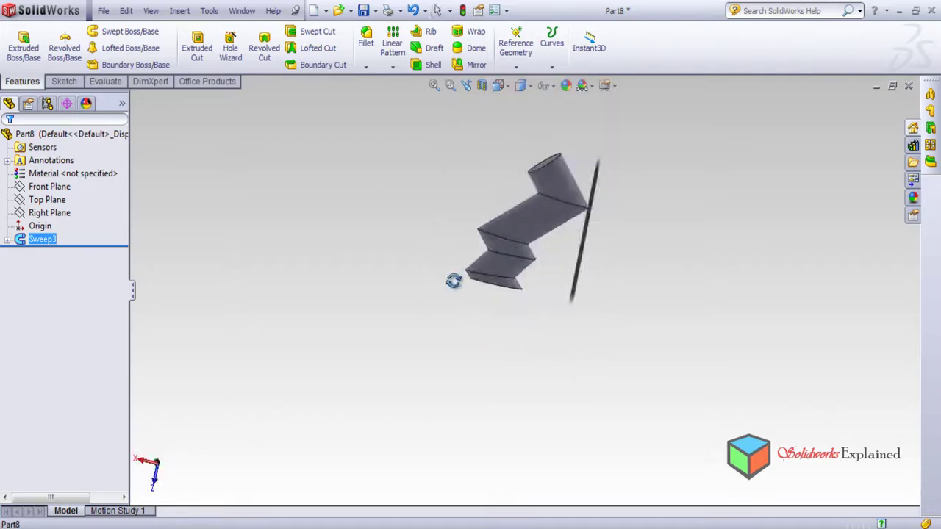
{"action": "scroll", "coordinate": [552, 232], "scroll_direction": "down", "scroll_amount": 3}
{"action": "scroll", "coordinate": [566, 224], "scroll_direction": "down", "scroll_amount": 2}
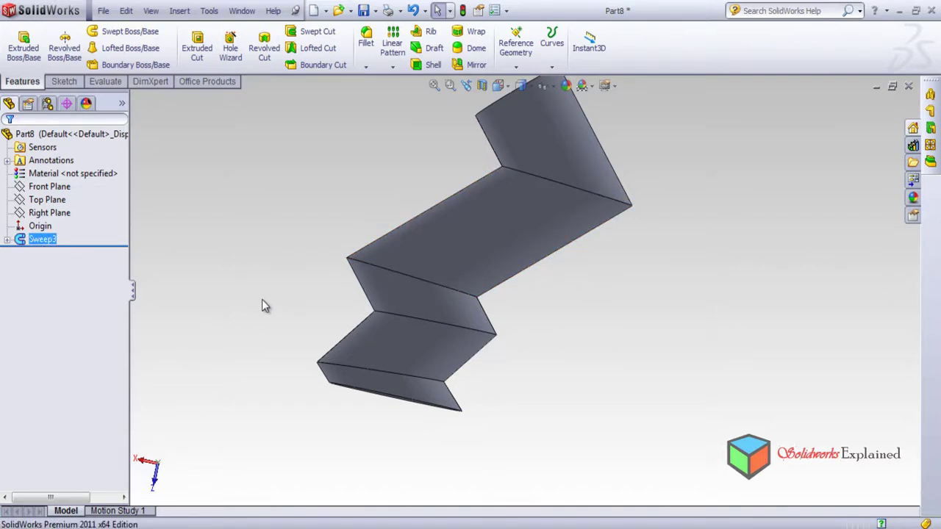
{"action": "left_click", "coordinate": [7, 241]}
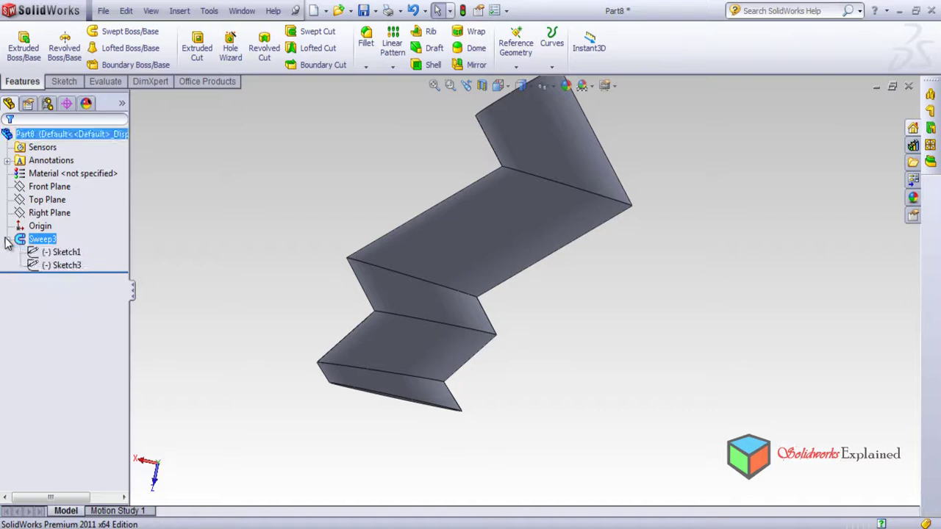
{"action": "left_click", "coordinate": [80, 272]}
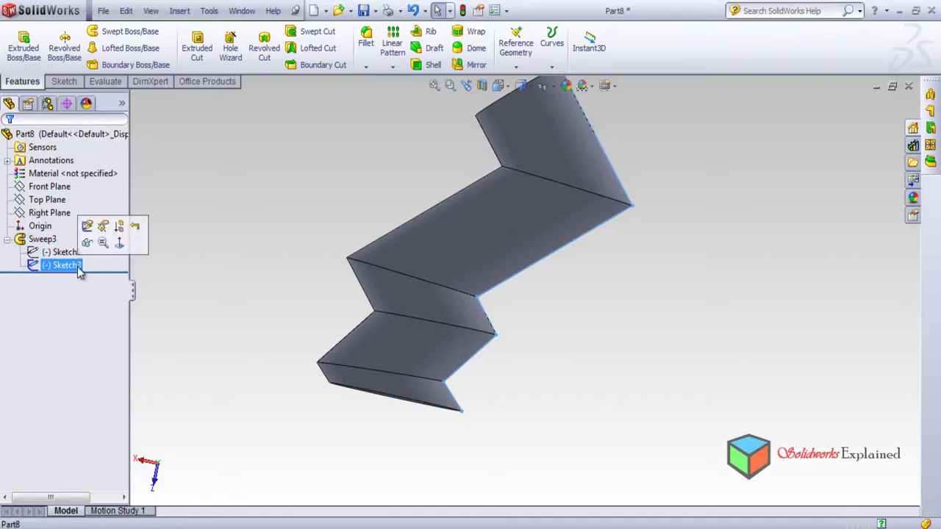
{"action": "left_click", "coordinate": [87, 226]}
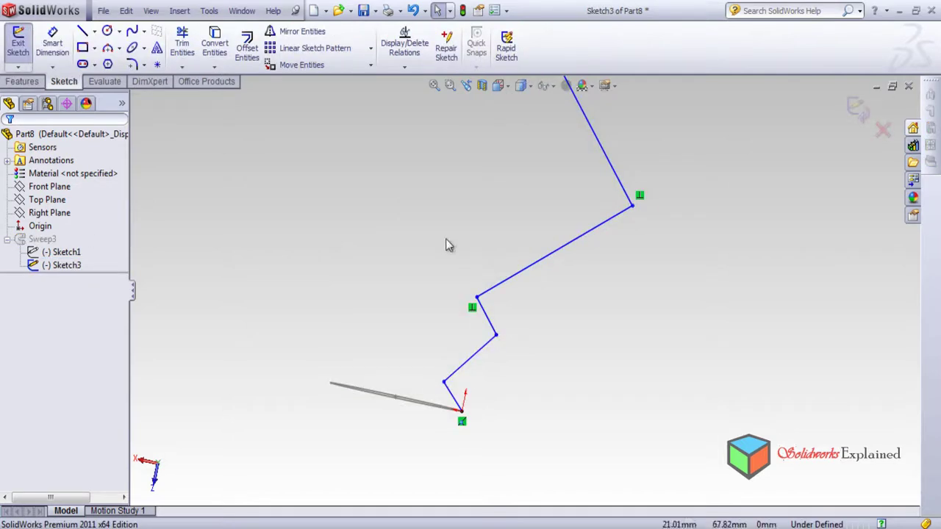
Reshape the zigzag path by moving its corners and end point farther from the circle, stretching the segments well beyond their original size.
{"action": "mouse_move", "coordinate": [497, 337]}
{"action": "left_mouse_down"}
{"action": "mouse_move", "coordinate": [401, 275]}
{"action": "mouse_move", "coordinate": [388, 204]}
{"action": "mouse_move", "coordinate": [352, 148]}
{"action": "left_mouse_up"}
{"action": "mouse_move", "coordinate": [444, 312]}
{"action": "left_mouse_down"}
{"action": "mouse_move", "coordinate": [489, 191]}
{"action": "mouse_move", "coordinate": [516, 199]}
{"action": "left_mouse_up"}
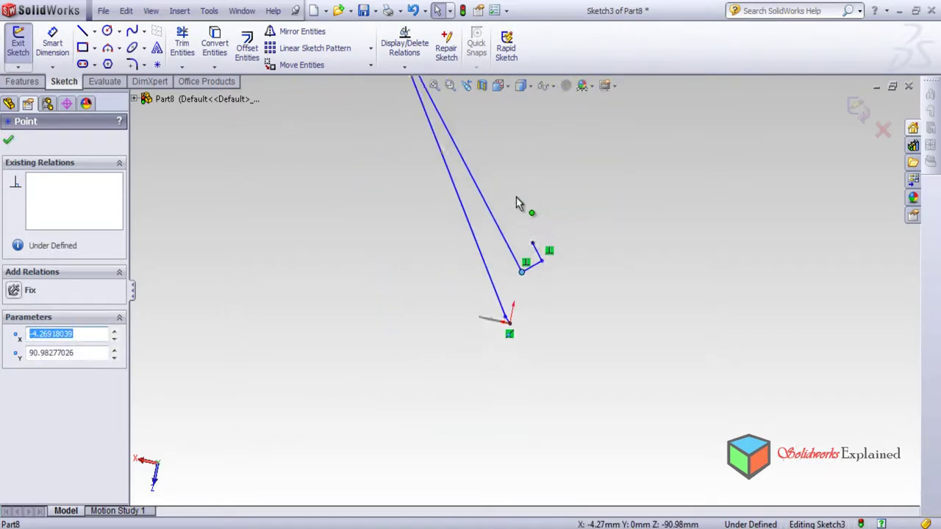
{"action": "left_click_drag", "start_coordinate": [522, 281], "coordinate": [647, 198]}
{"action": "mouse_move", "coordinate": [433, 102]}
{"action": "left_mouse_down"}
{"action": "mouse_move", "coordinate": [501, 271]}
{"action": "mouse_move", "coordinate": [540, 269]}
{"action": "mouse_move", "coordinate": [542, 284]}
{"action": "mouse_move", "coordinate": [760, 311]}
{"action": "mouse_move", "coordinate": [725, 334]}
{"action": "left_mouse_up"}
{"action": "left_click_drag", "start_coordinate": [710, 348], "coordinate": [712, 331]}
Reposition the path's outer corners, placing the corner before the last segment at about X -178.7 mm, Y 0 mm.
{"action": "mouse_move", "coordinate": [618, 284]}
{"action": "left_mouse_down"}
{"action": "mouse_move", "coordinate": [606, 334]}
{"action": "mouse_move", "coordinate": [613, 374]}
{"action": "mouse_move", "coordinate": [614, 340]}
{"action": "left_mouse_up"}
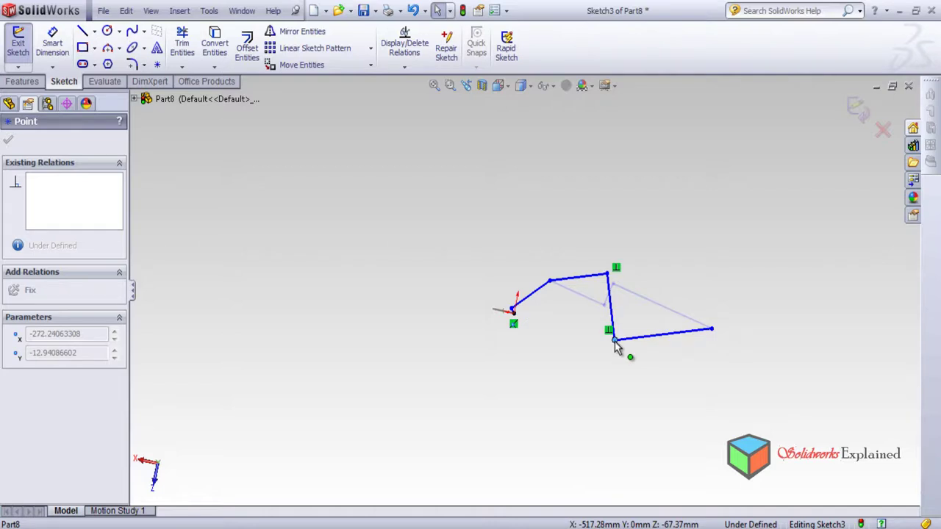
{"action": "left_click", "coordinate": [609, 275]}
{"action": "mouse_move", "coordinate": [605, 279]}
{"action": "left_mouse_down"}
{"action": "mouse_move", "coordinate": [594, 323]}
{"action": "mouse_move", "coordinate": [619, 314]}
{"action": "mouse_move", "coordinate": [635, 292]}
{"action": "mouse_move", "coordinate": [445, 353]}
{"action": "mouse_move", "coordinate": [664, 288]}
{"action": "left_mouse_up"}
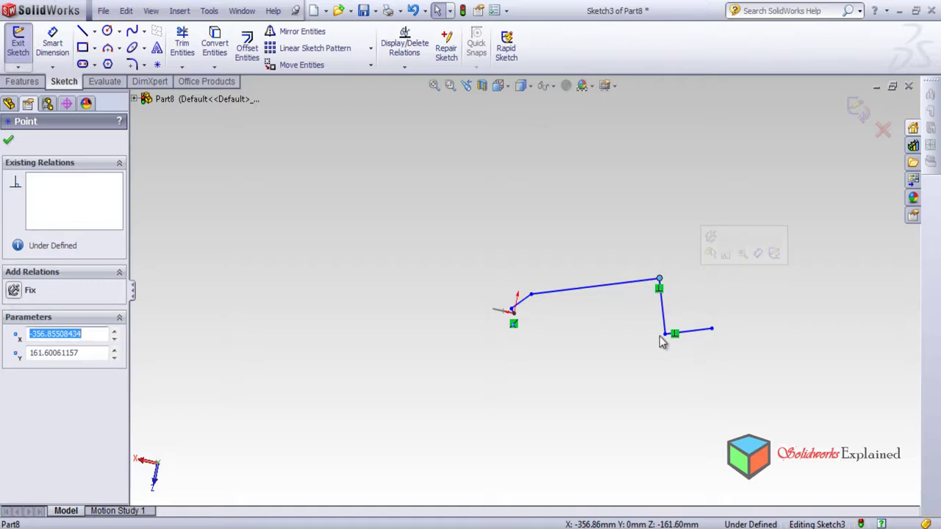
{"action": "mouse_move", "coordinate": [665, 337]}
{"action": "left_mouse_down"}
{"action": "mouse_move", "coordinate": [708, 294]}
{"action": "mouse_move", "coordinate": [692, 305]}
{"action": "left_mouse_up"}
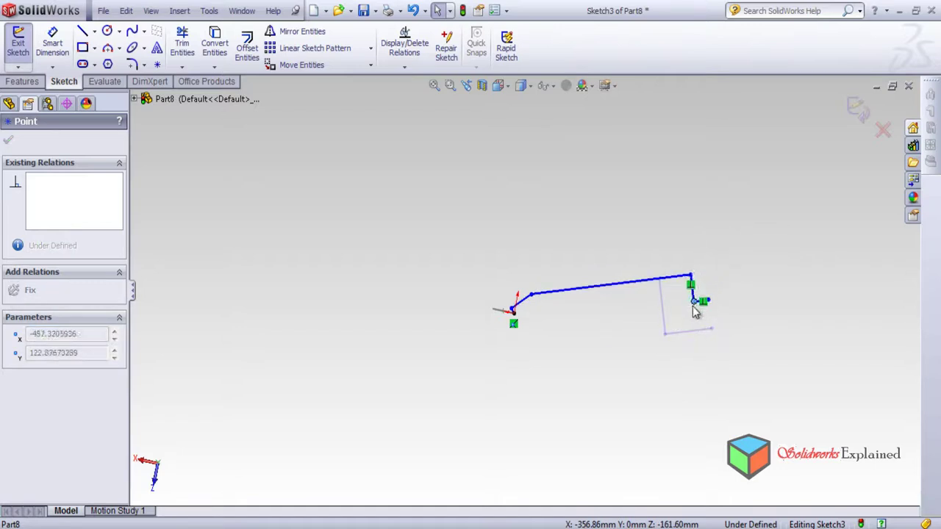
{"action": "left_click_drag", "start_coordinate": [661, 338], "coordinate": [580, 337]}
{"action": "scroll", "coordinate": [569, 351], "scroll_direction": "up", "scroll_amount": 3}
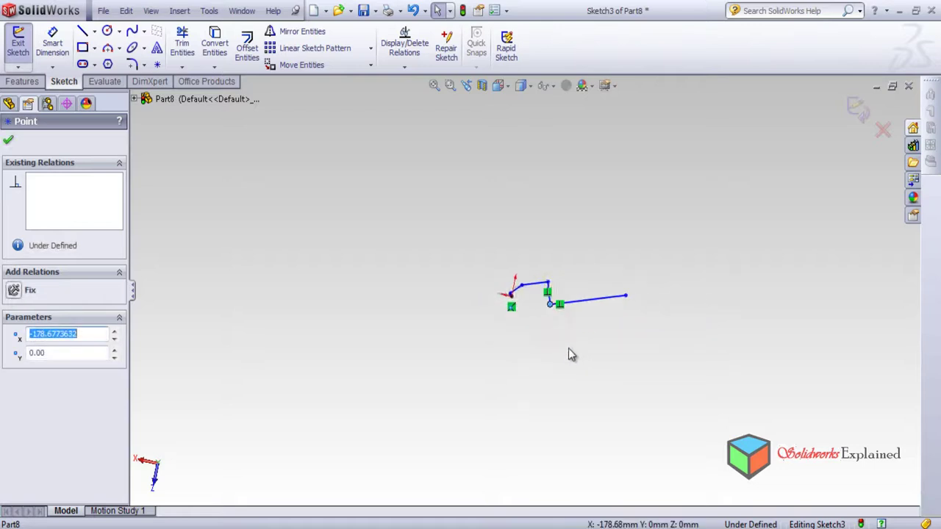
Shorten the path's last segment by moving its end point to about X -267 mm, Z -55.95 mm, and exit the sketch.
{"action": "scroll", "coordinate": [552, 321], "scroll_direction": "down", "scroll_amount": 4}
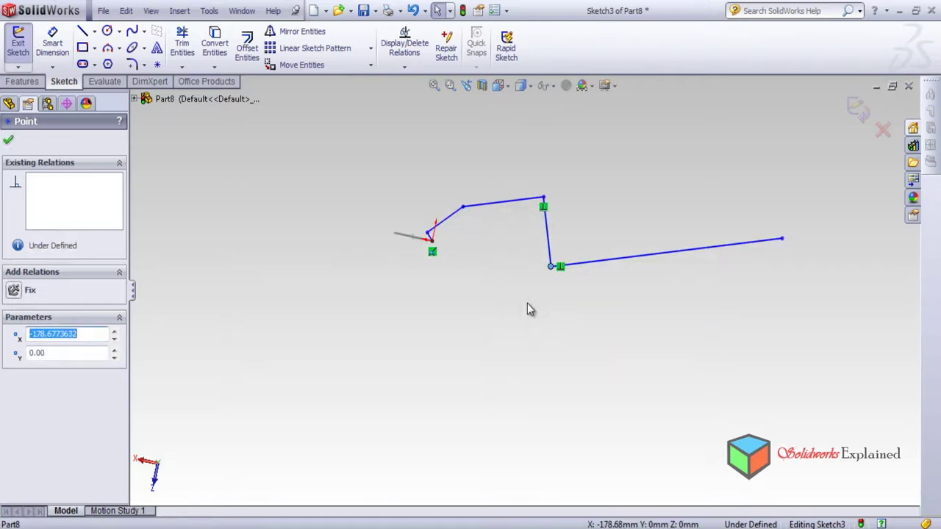
{"action": "mouse_move", "coordinate": [781, 238]}
{"action": "left_mouse_down"}
{"action": "mouse_move", "coordinate": [715, 265]}
{"action": "mouse_move", "coordinate": [617, 241]}
{"action": "left_mouse_up"}
{"action": "left_click", "coordinate": [8, 141]}
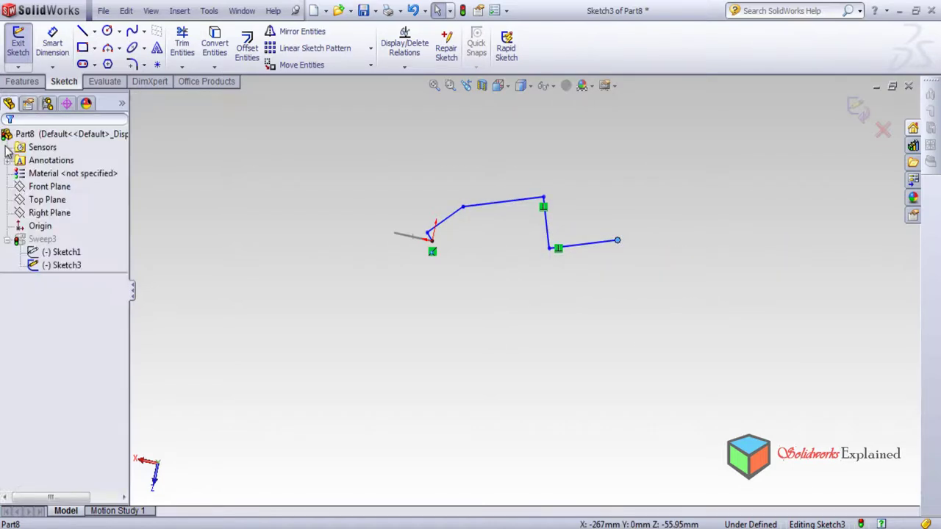
{"action": "left_click", "coordinate": [855, 109]}
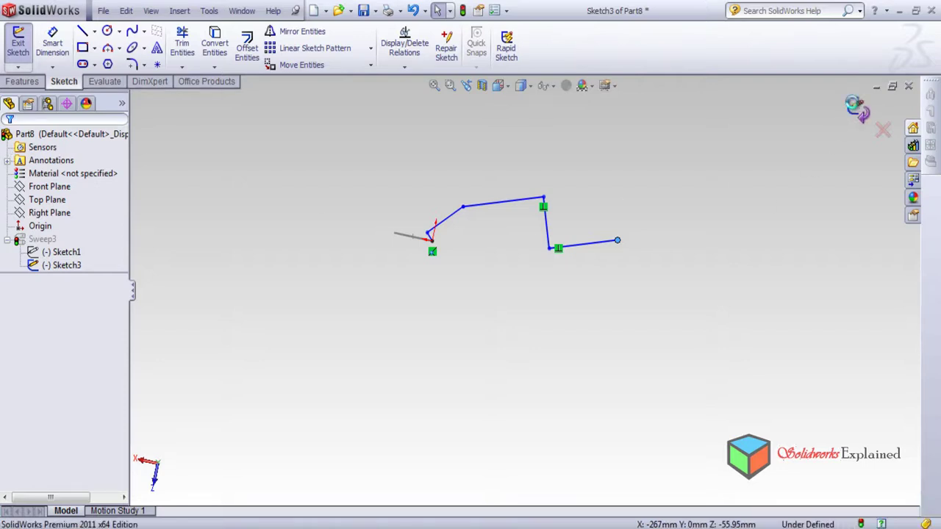
{"action": "middle_click_drag", "start_coordinate": [485, 262], "coordinate": [503, 218]}
{"action": "scroll", "coordinate": [503, 218], "scroll_direction": "down", "scroll_amount": 3}
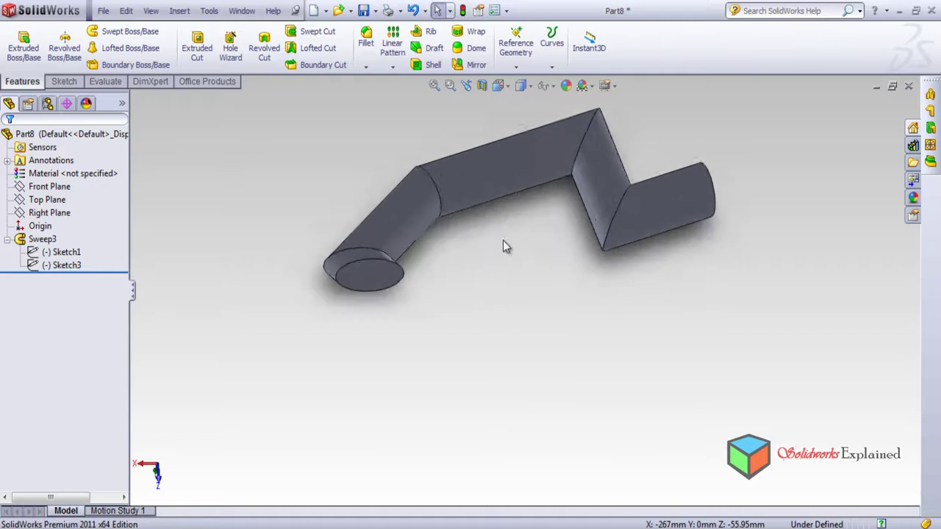
{"action": "middle_click_drag", "start_coordinate": [504, 263], "coordinate": [518, 386]}
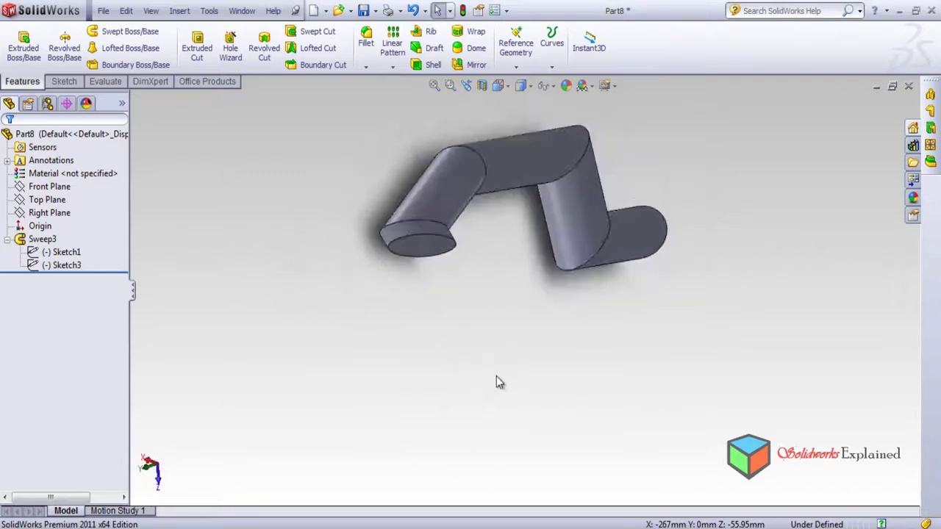
{"action": "middle_click_drag", "start_coordinate": [523, 241], "coordinate": [476, 225]}
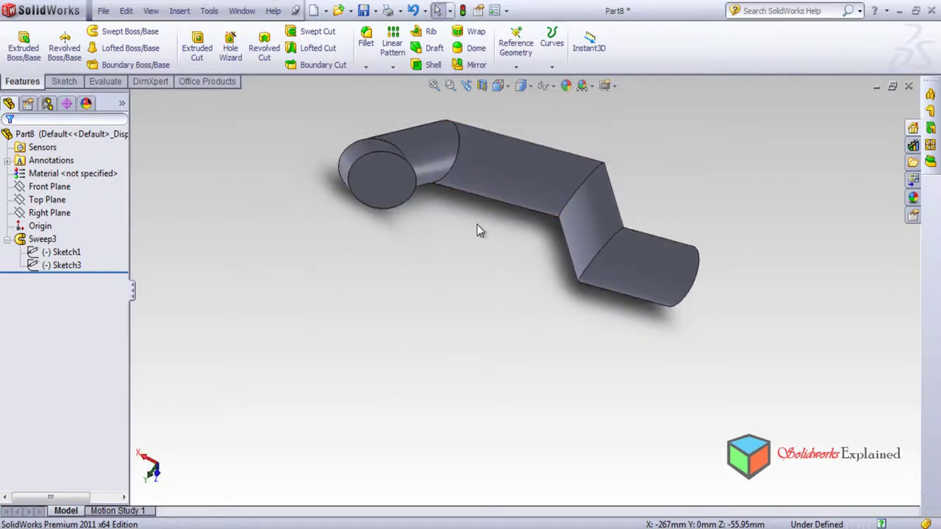
Sketch a concentric circle about 21.95 mm in radius on the sweep's circular starting face and exit the sketch.
{"action": "left_click", "coordinate": [384, 180]}
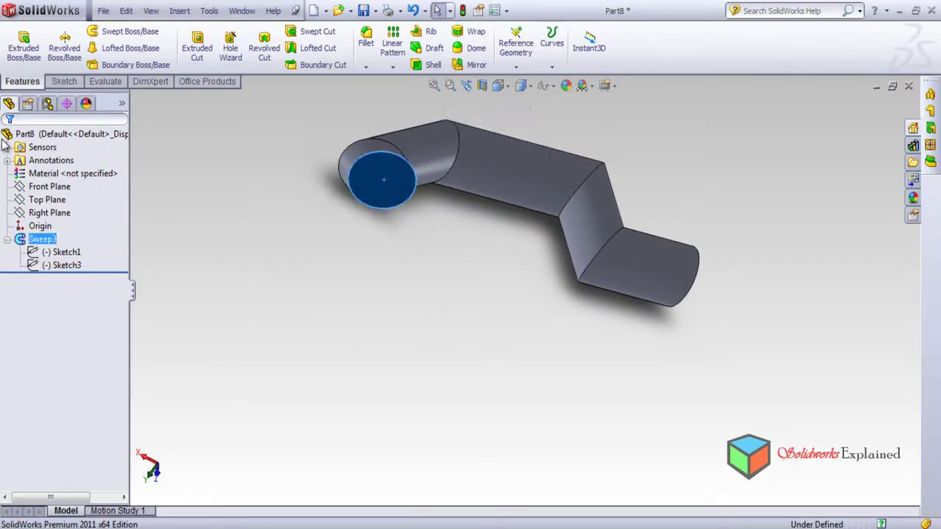
{"action": "left_click", "coordinate": [59, 82]}
{"action": "left_click", "coordinate": [108, 32]}
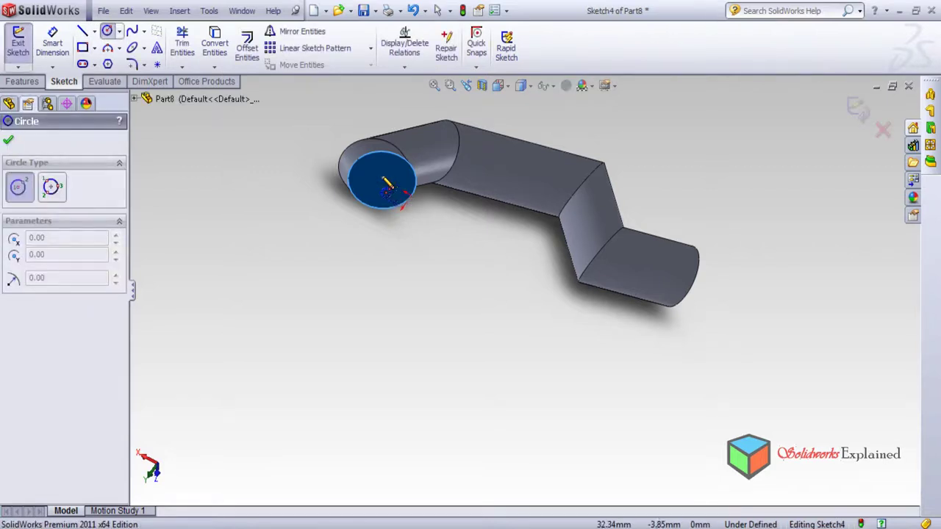
{"action": "scroll", "coordinate": [385, 185], "scroll_direction": "down", "scroll_amount": 5}
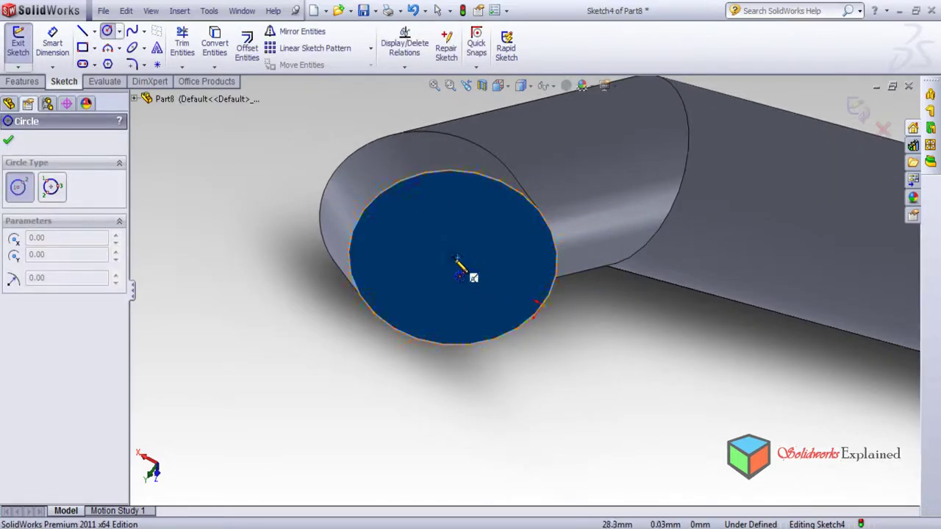
{"action": "left_click", "coordinate": [455, 258]}
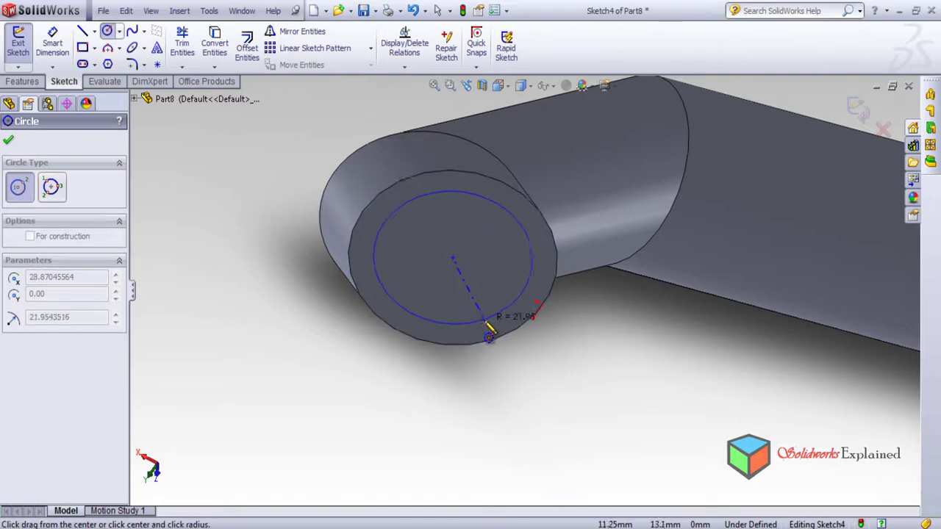
{"action": "left_click", "coordinate": [489, 334]}
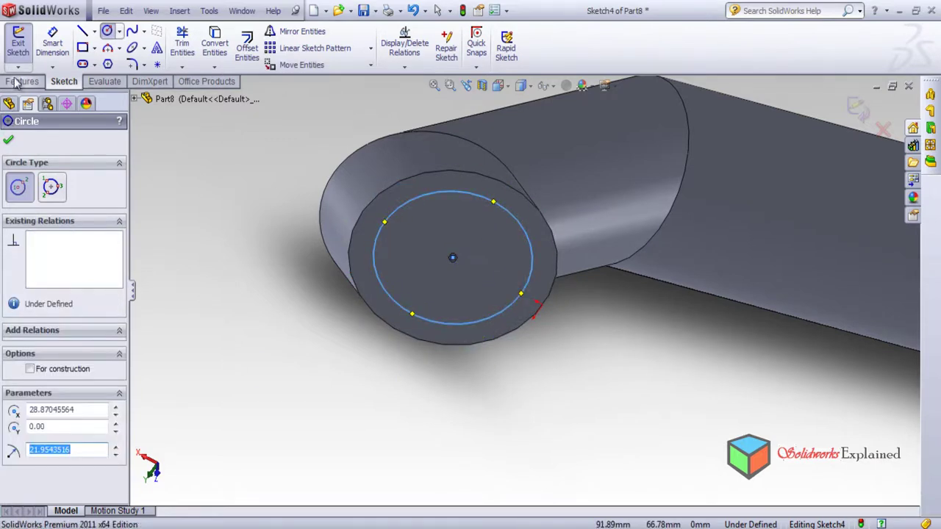
{"action": "scroll", "coordinate": [634, 383], "scroll_direction": "up", "scroll_amount": 6}
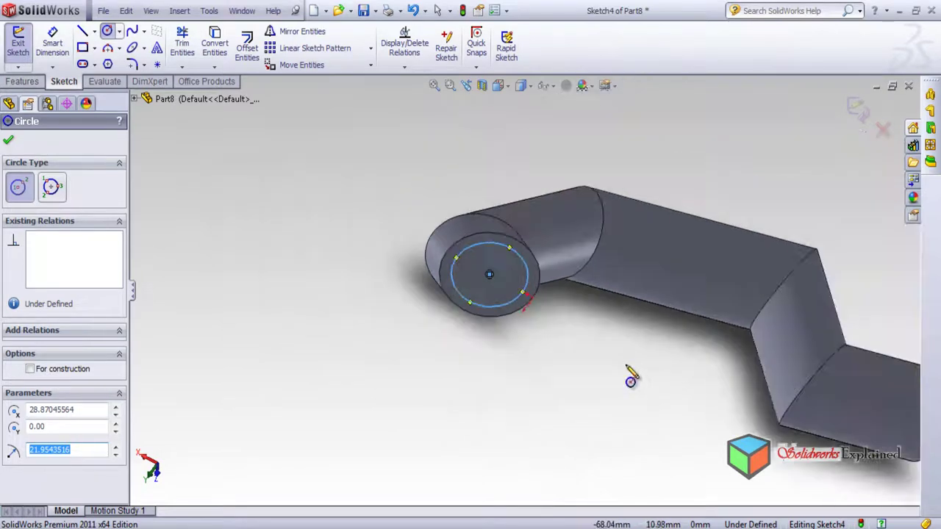
{"action": "key", "text": "Escape"}
{"action": "left_click", "coordinate": [855, 110]}
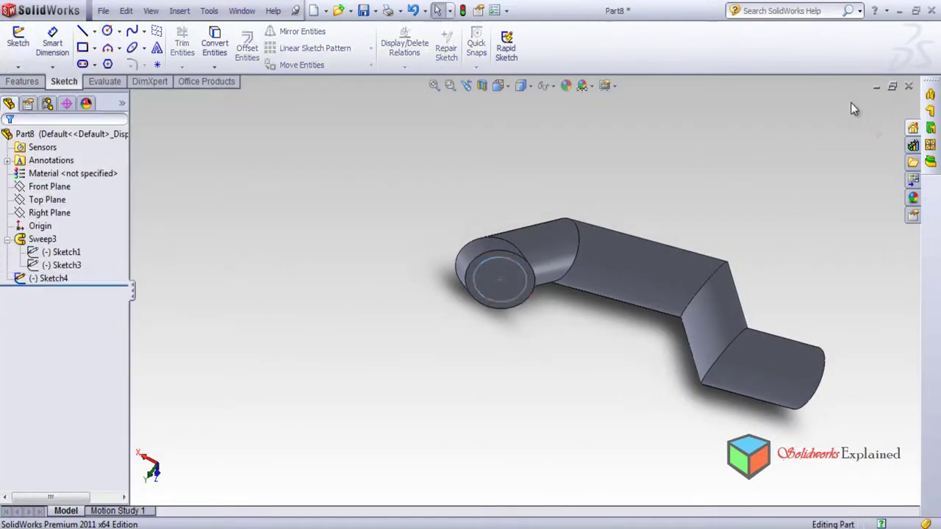
Delete Sketch4, the inner circle sketched on the sweep's end face.
{"action": "left_click", "coordinate": [522, 292]}
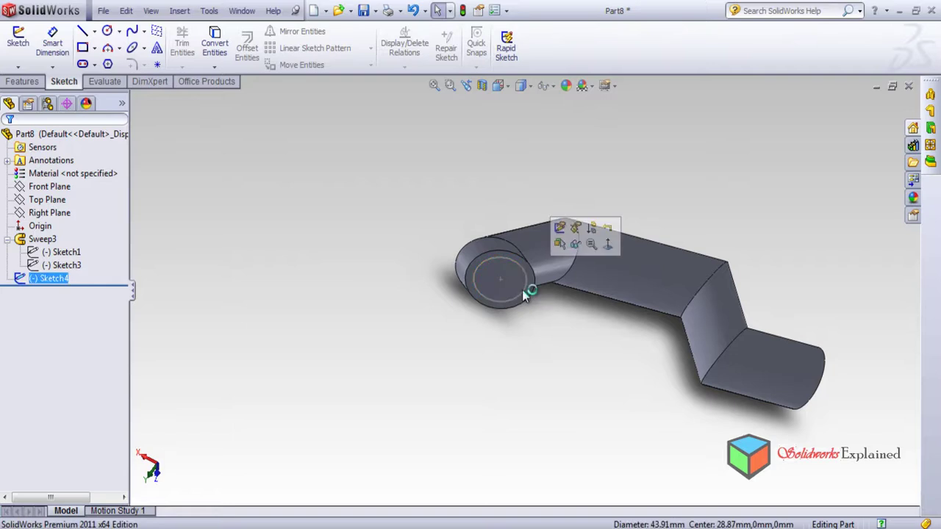
{"action": "middle_click_drag", "start_coordinate": [298, 305], "coordinate": [271, 265]}
{"action": "left_click", "coordinate": [23, 82]}
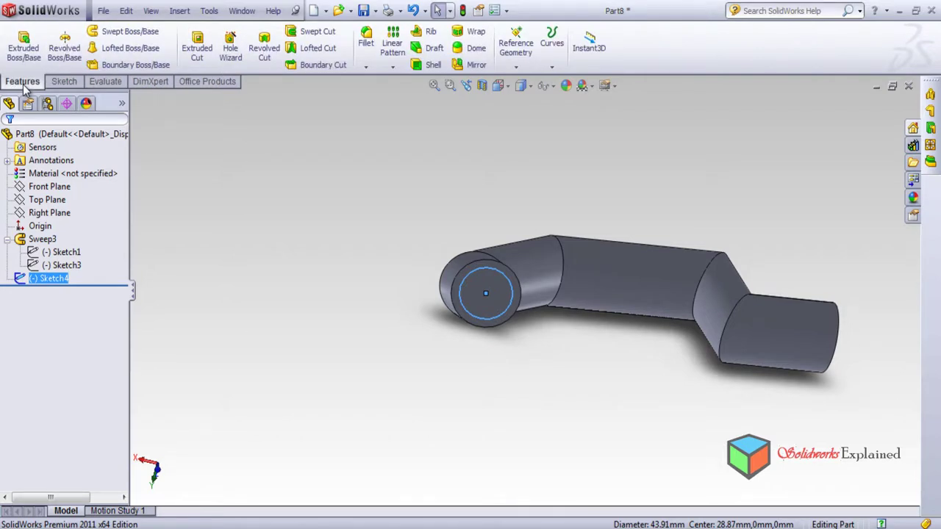
{"action": "key", "text": "Down"}
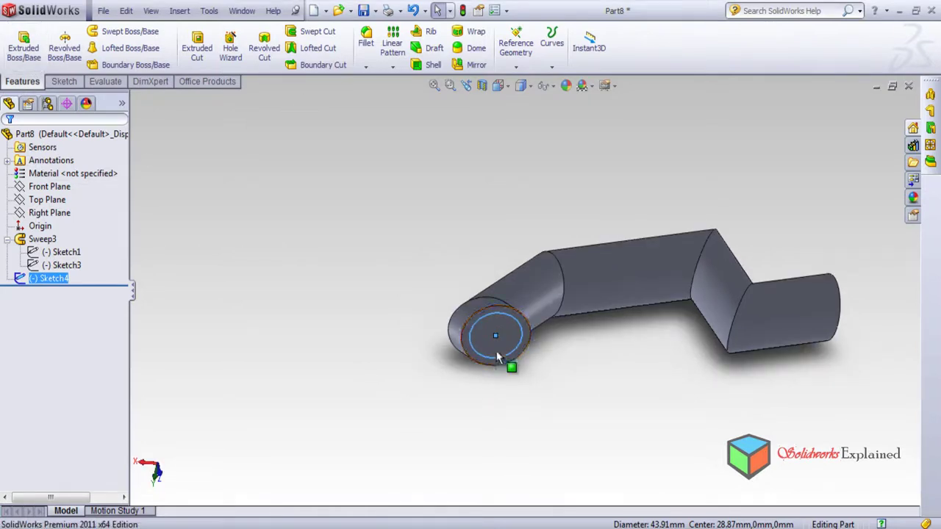
{"action": "scroll", "coordinate": [514, 338], "scroll_direction": "down", "scroll_amount": 3}
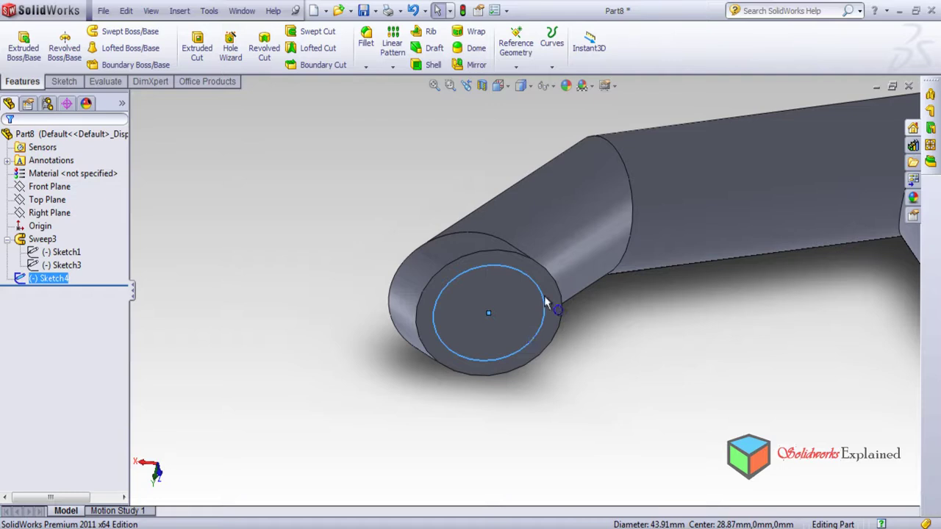
{"action": "scroll", "coordinate": [578, 293], "scroll_direction": "up", "scroll_amount": 3}
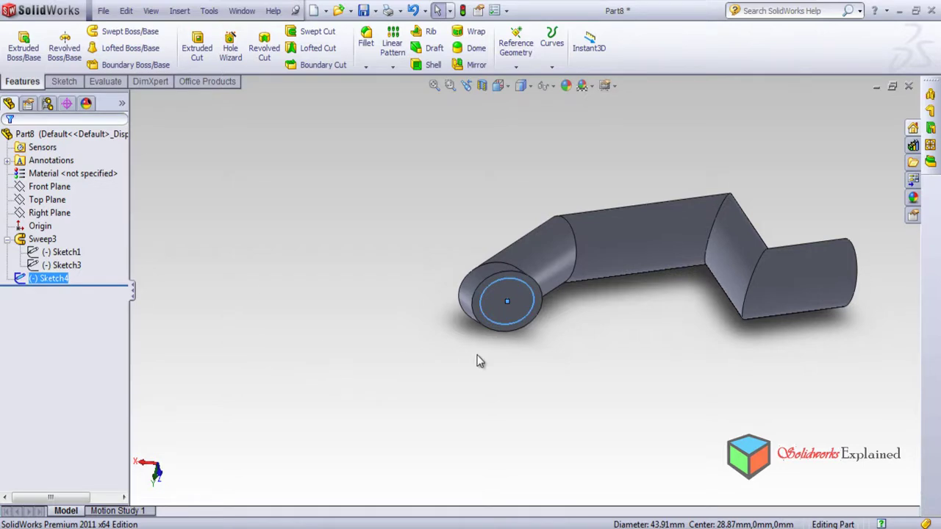
{"action": "right_click", "coordinate": [42, 283]}
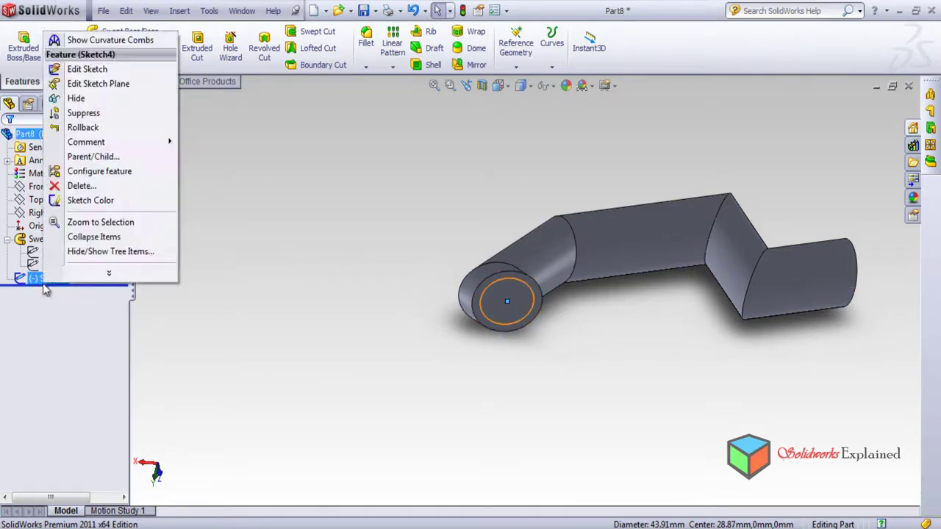
{"action": "left_click", "coordinate": [79, 186]}
{"action": "left_click", "coordinate": [554, 190]}
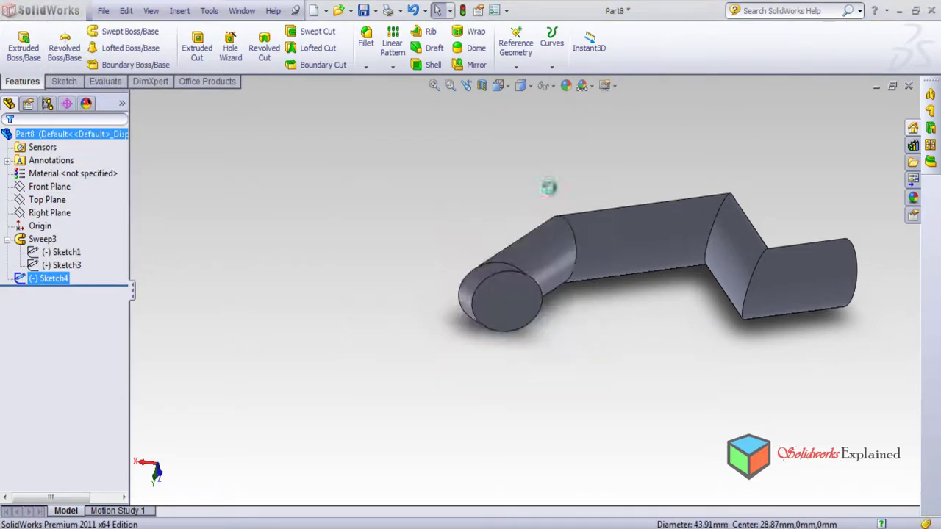
Edit the profile Sketch1, add a concentric inner circle about 23.68 mm in radius, and exit the sketch.
{"action": "left_click", "coordinate": [74, 252]}
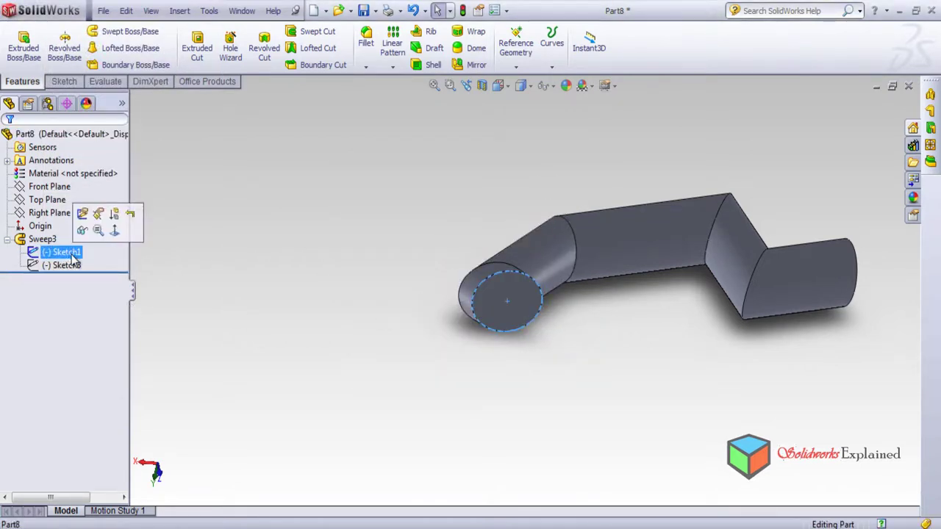
{"action": "left_click", "coordinate": [91, 213]}
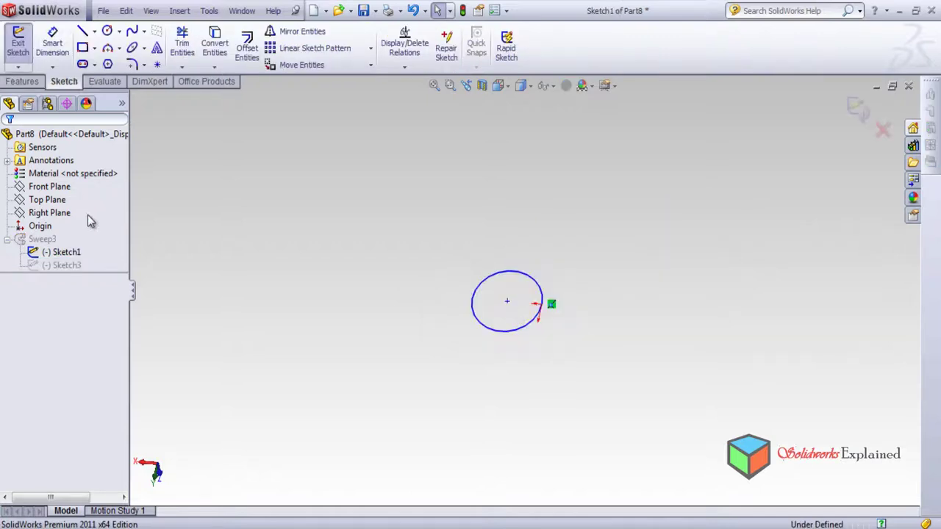
{"action": "left_click", "coordinate": [106, 32]}
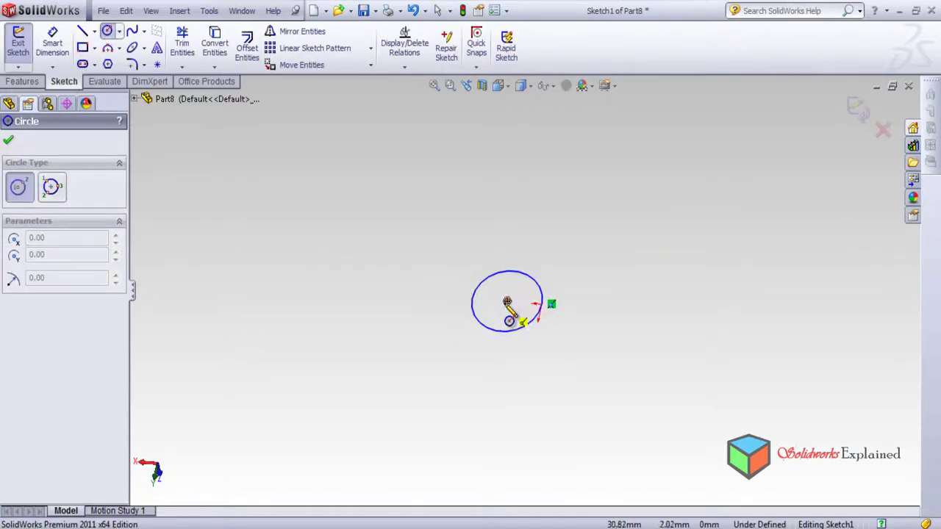
{"action": "left_click", "coordinate": [508, 301]}
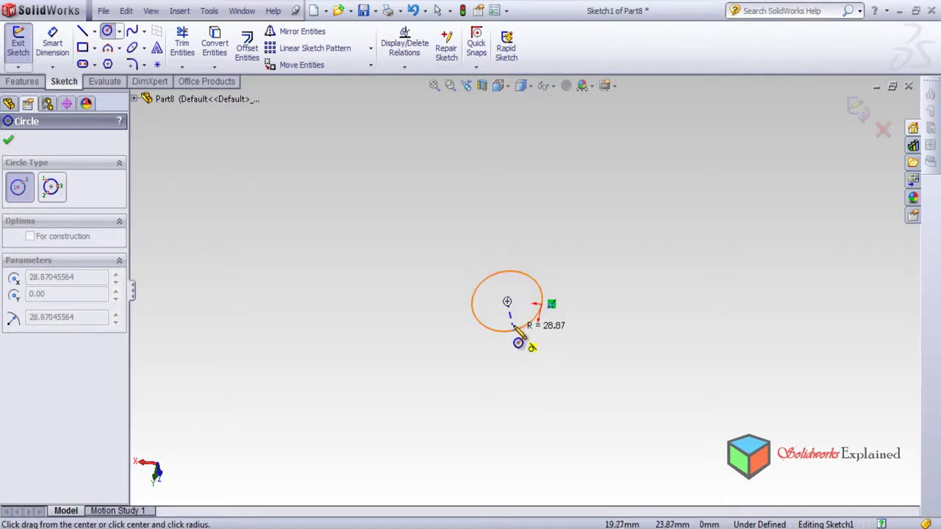
{"action": "left_click", "coordinate": [515, 328]}
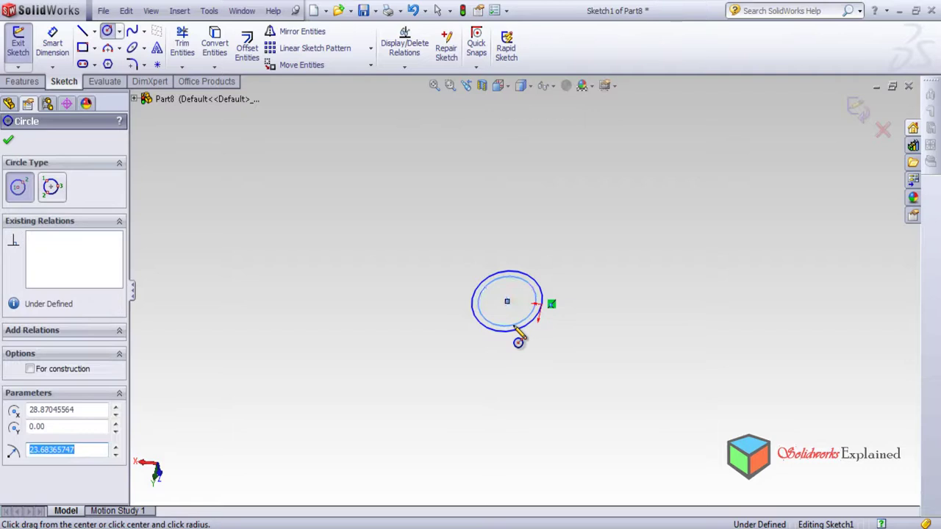
{"action": "left_click", "coordinate": [8, 140]}
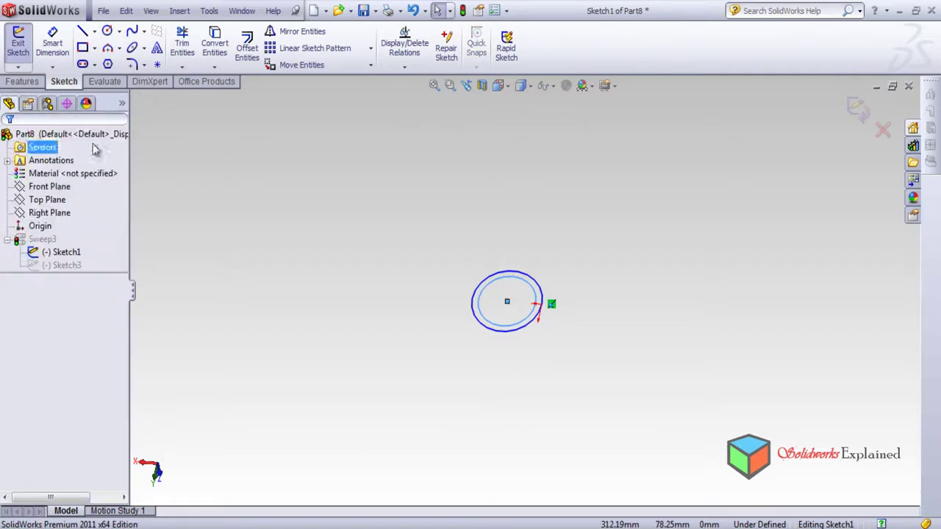
{"action": "left_click", "coordinate": [852, 114]}
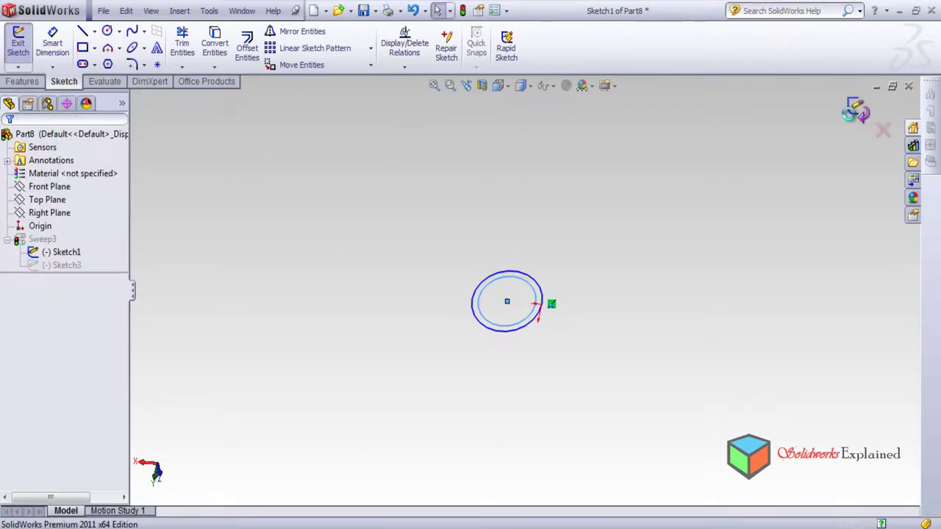
Examine the swept pipe's open end, inner bore and bends from several sides.
{"action": "middle_click_drag", "start_coordinate": [612, 324], "coordinate": [441, 213]}
{"action": "scroll", "coordinate": [602, 313], "scroll_direction": "down", "scroll_amount": 3}
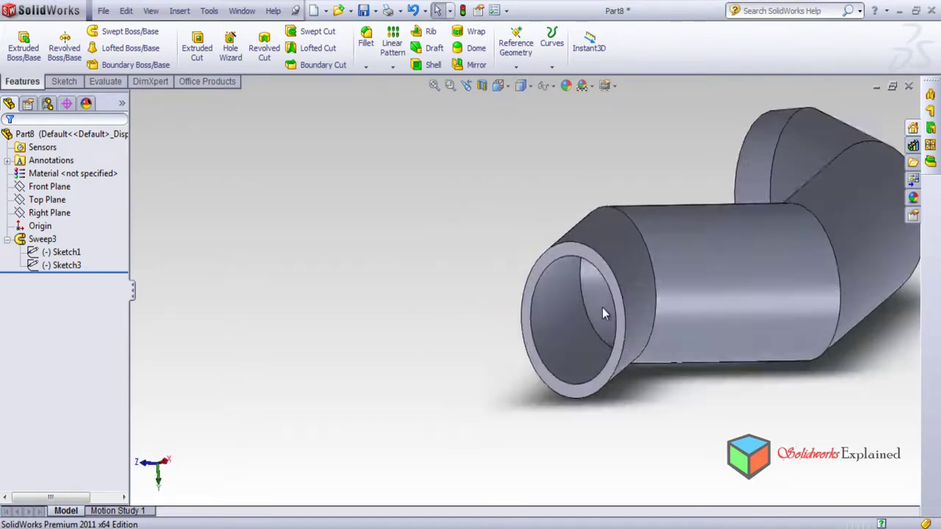
{"action": "middle_click_drag", "start_coordinate": [602, 314], "coordinate": [611, 327]}
{"action": "middle_click_drag", "start_coordinate": [695, 245], "coordinate": [515, 327]}
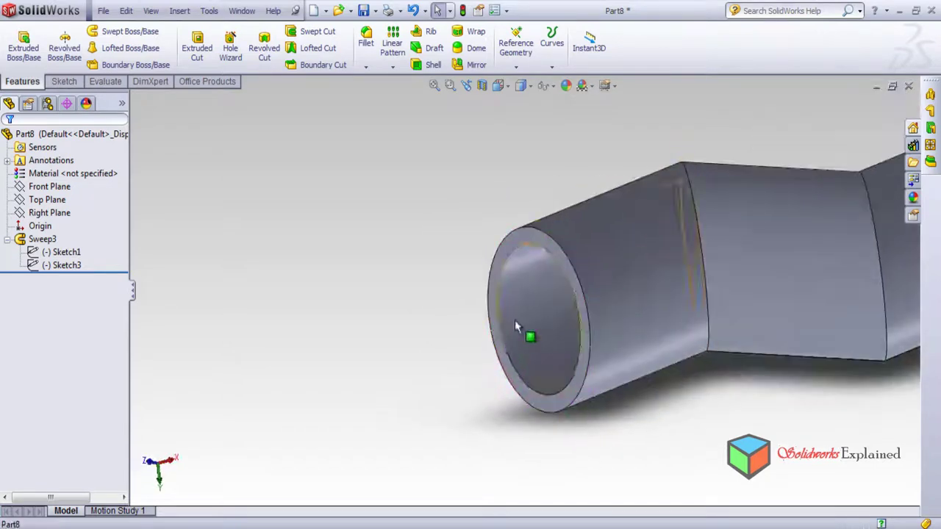
{"action": "scroll", "coordinate": [479, 245], "scroll_direction": "up", "scroll_amount": 5}
{"action": "mouse_move", "coordinate": [441, 289]}
{"action": "middle_mouse_down"}
{"action": "mouse_move", "coordinate": [451, 359]}
{"action": "mouse_move", "coordinate": [537, 292]}
{"action": "mouse_move", "coordinate": [475, 254]}
{"action": "mouse_move", "coordinate": [485, 340]}
{"action": "mouse_move", "coordinate": [676, 336]}
{"action": "mouse_move", "coordinate": [645, 410]}
{"action": "mouse_move", "coordinate": [642, 448]}
{"action": "middle_mouse_up"}
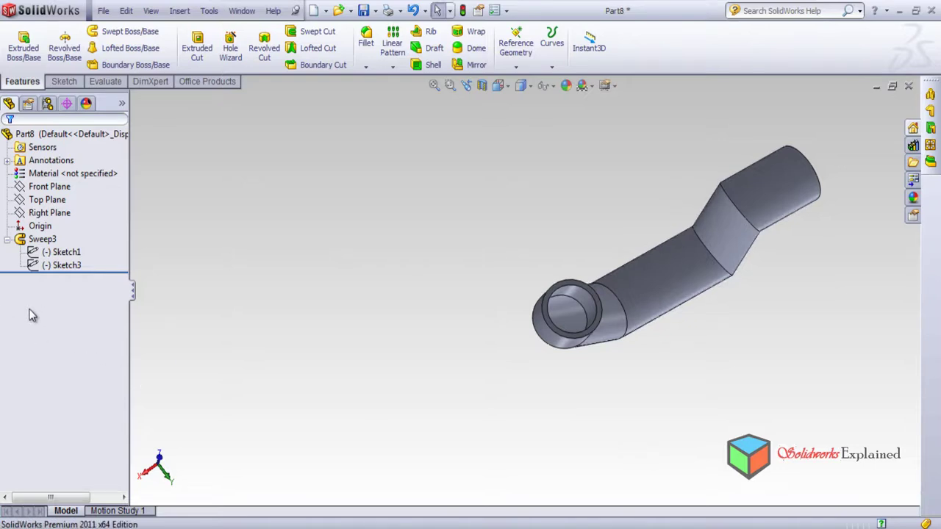
{"action": "left_click", "coordinate": [36, 251]}
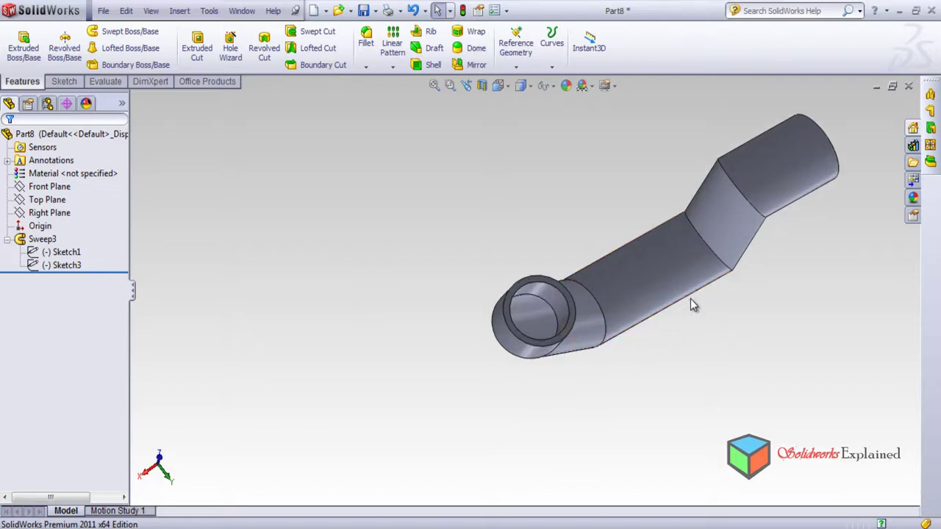
{"action": "scroll", "coordinate": [690, 298], "scroll_direction": "down", "scroll_amount": 2}
{"action": "middle_click_drag", "start_coordinate": [676, 307], "coordinate": [294, 458]}
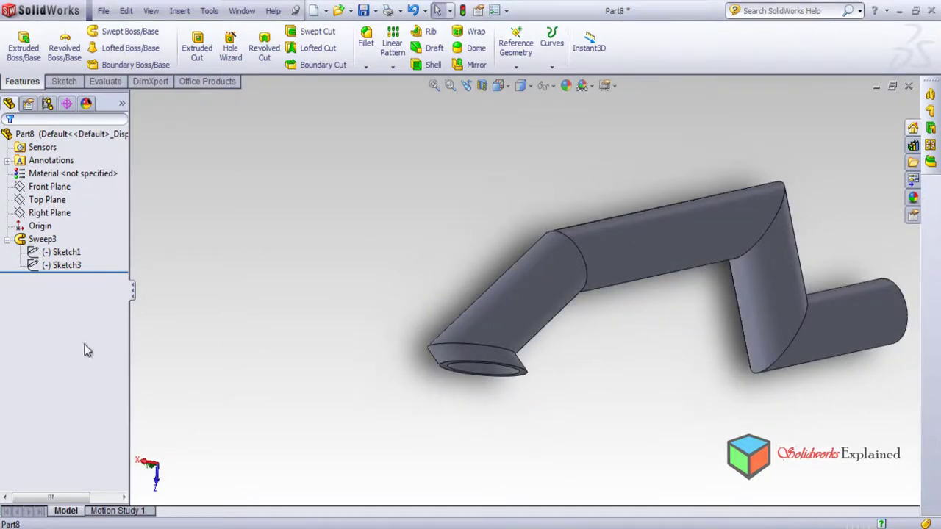
{"action": "middle_click_drag", "start_coordinate": [566, 401], "coordinate": [548, 263]}
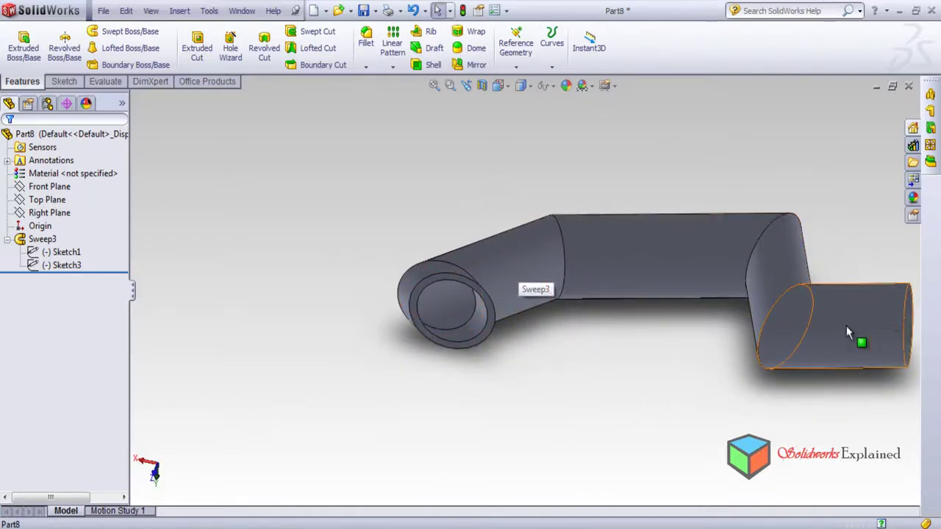
{"action": "scroll", "coordinate": [546, 298], "scroll_direction": "down", "scroll_amount": 2}
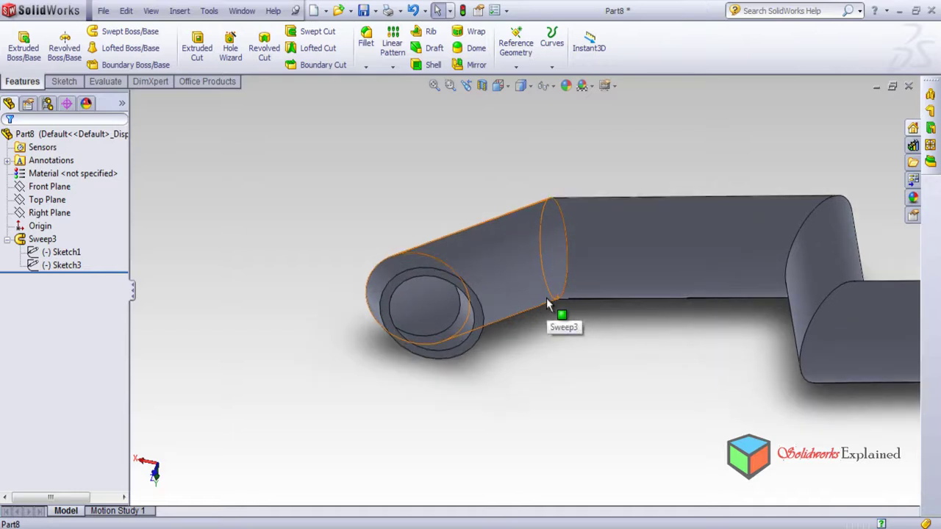
{"action": "scroll", "coordinate": [546, 298], "scroll_direction": "up", "scroll_amount": 3}
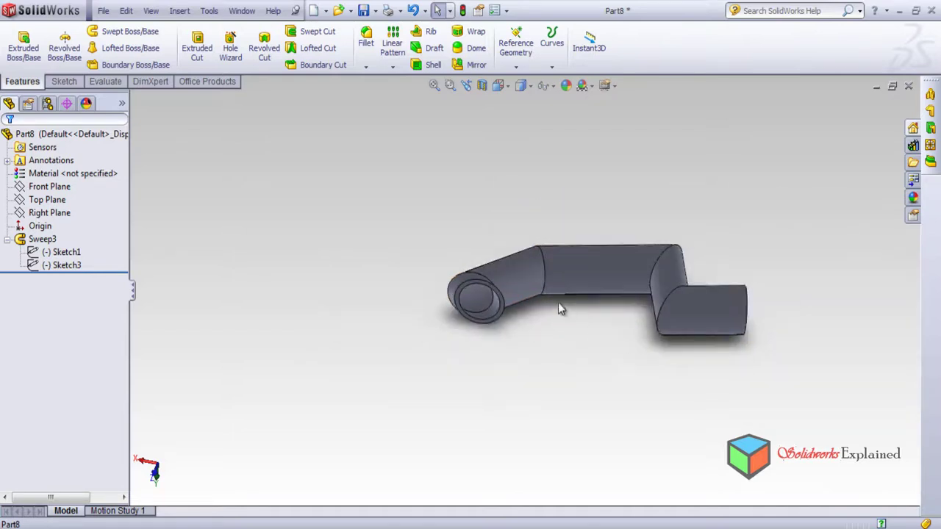
Inspect the hollow swept pipe's wall at its circular opening and its overall zigzag shape from different angles.
{"action": "scroll", "coordinate": [481, 308], "scroll_direction": "down", "scroll_amount": 3}
{"action": "middle_click_drag", "start_coordinate": [556, 315], "coordinate": [616, 358]}
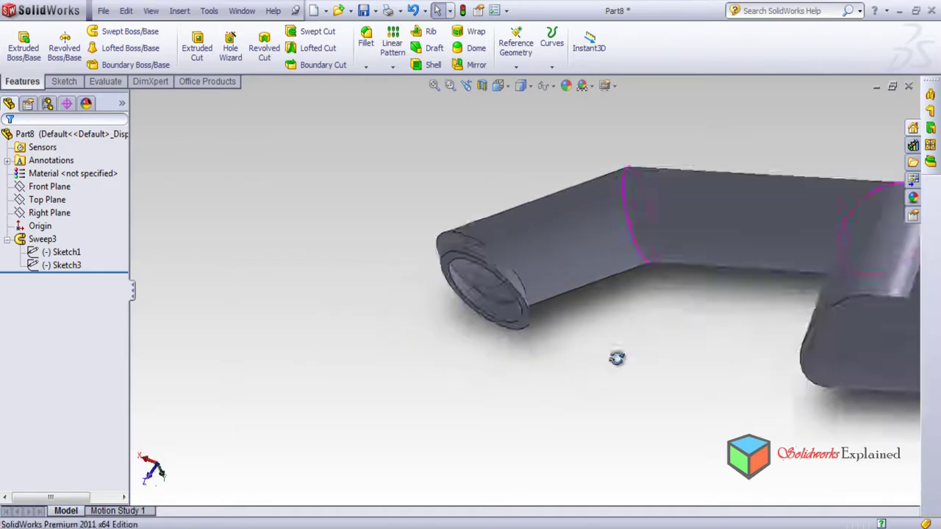
{"action": "scroll", "coordinate": [617, 358], "scroll_direction": "up", "scroll_amount": 3}
{"action": "mouse_move", "coordinate": [514, 346]}
{"action": "middle_mouse_down"}
{"action": "mouse_move", "coordinate": [294, 301]}
{"action": "mouse_move", "coordinate": [529, 357]}
{"action": "middle_mouse_up"}
{"action": "scroll", "coordinate": [655, 320], "scroll_direction": "down", "scroll_amount": 3}
{"action": "mouse_move", "coordinate": [655, 320]}
{"action": "middle_mouse_down"}
{"action": "mouse_move", "coordinate": [632, 323]}
{"action": "mouse_move", "coordinate": [684, 308]}
{"action": "mouse_move", "coordinate": [668, 298]}
{"action": "mouse_move", "coordinate": [664, 307]}
{"action": "middle_mouse_up"}
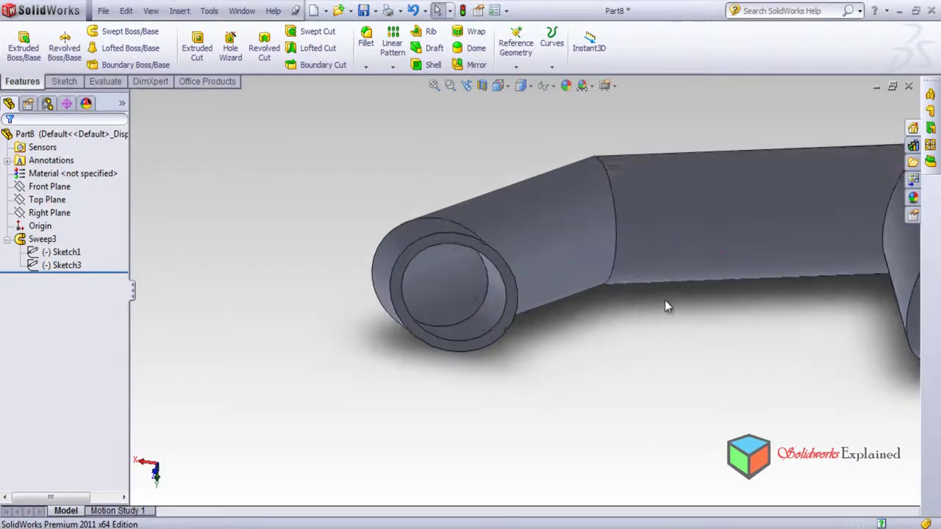
{"action": "scroll", "coordinate": [664, 306], "scroll_direction": "up", "scroll_amount": 5}
{"action": "middle_click_drag", "start_coordinate": [537, 305], "coordinate": [502, 364]}
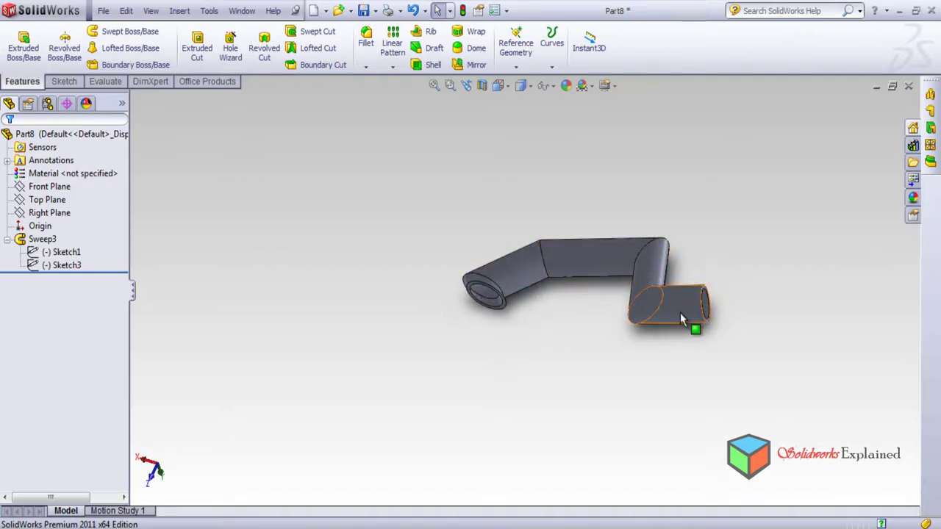
Edit the path Sketch3 and delete its four long line segments, keeping only the short line at the origin.
{"action": "left_click", "coordinate": [64, 81]}
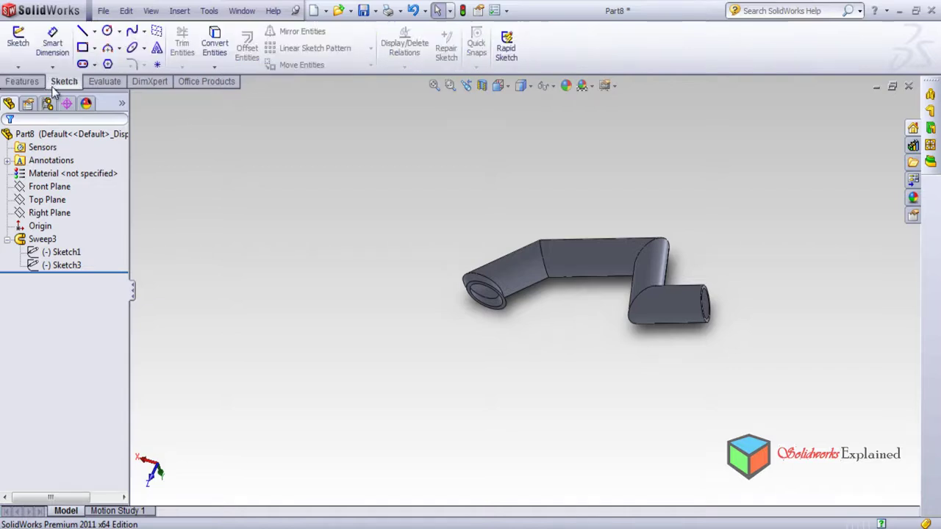
{"action": "left_click", "coordinate": [56, 266]}
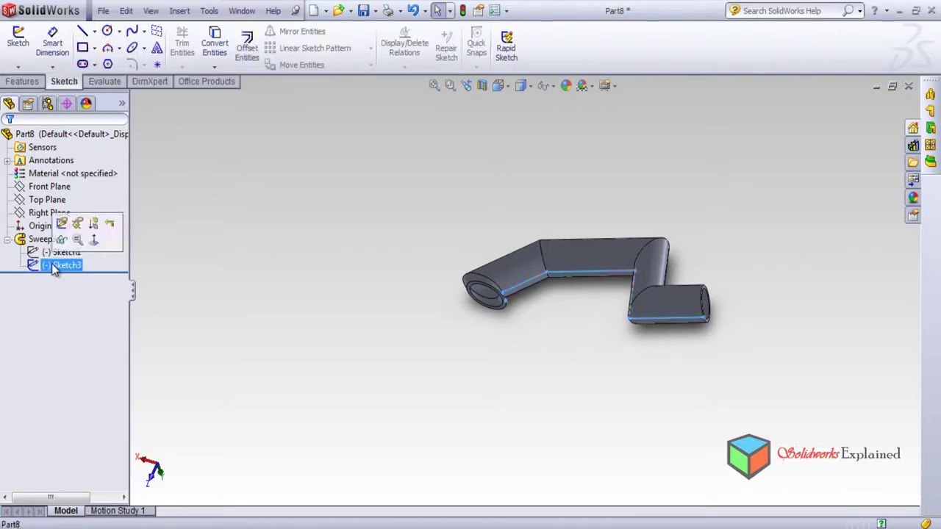
{"action": "left_click", "coordinate": [62, 223]}
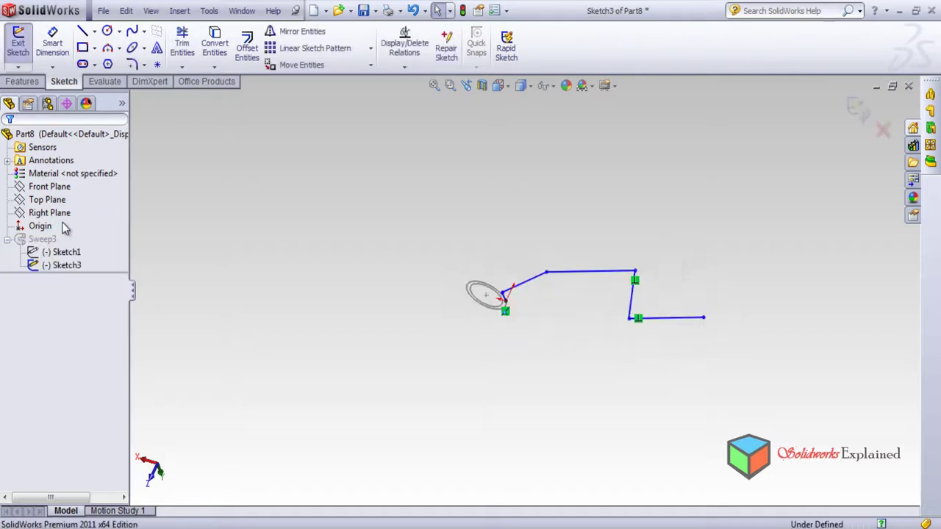
{"action": "mouse_move", "coordinate": [619, 300]}
{"action": "middle_mouse_down"}
{"action": "mouse_move", "coordinate": [521, 304]}
{"action": "mouse_move", "coordinate": [455, 365]}
{"action": "mouse_move", "coordinate": [468, 378]}
{"action": "mouse_move", "coordinate": [469, 363]}
{"action": "middle_mouse_up"}
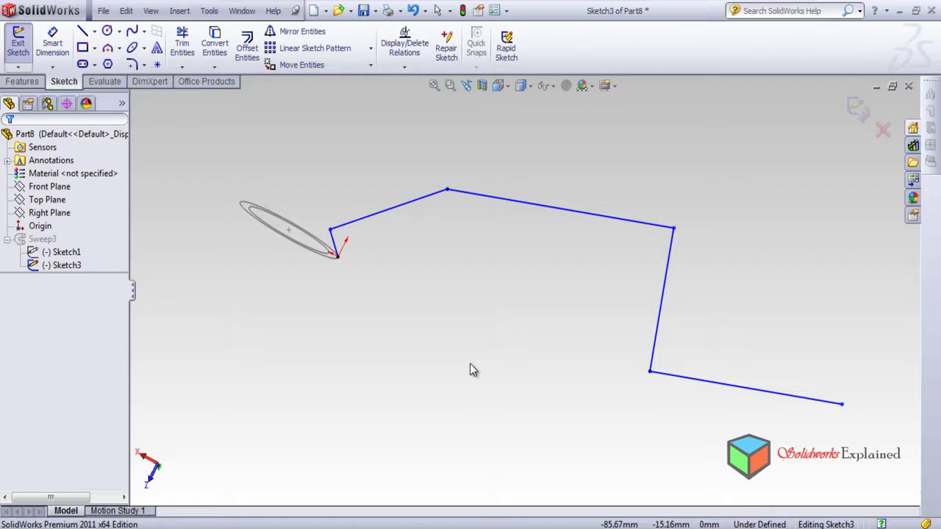
{"action": "left_click", "coordinate": [668, 375]}
{"action": "key", "text": "Delete"}
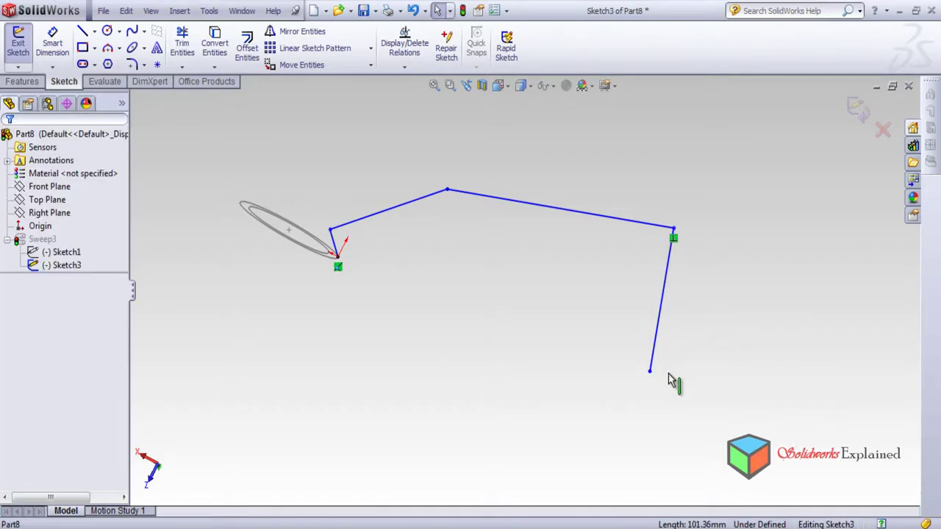
{"action": "left_click", "coordinate": [652, 344]}
{"action": "key", "text": "Delete"}
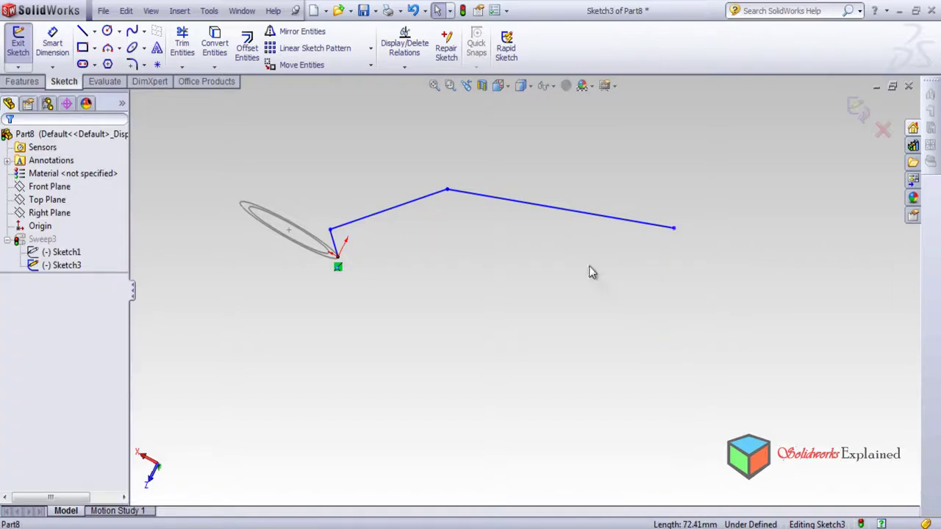
{"action": "left_click", "coordinate": [563, 210]}
{"action": "key", "text": "Delete"}
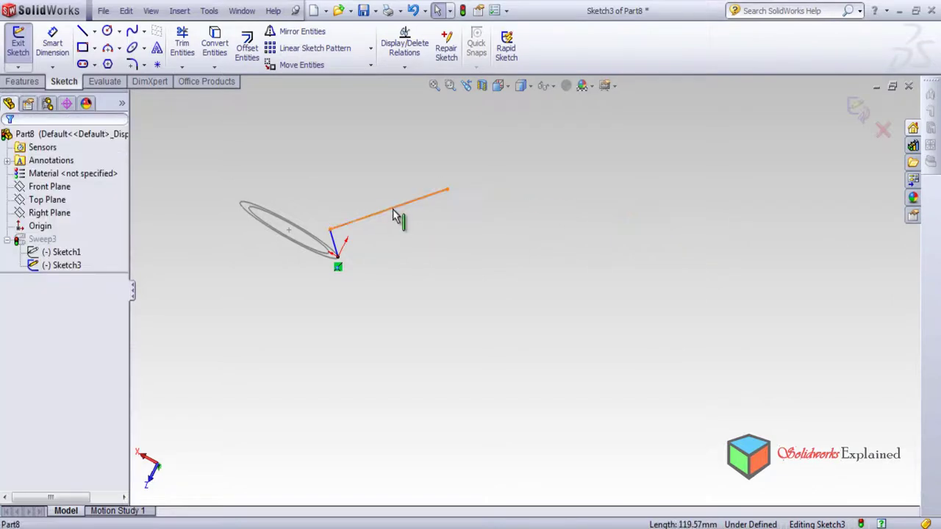
{"action": "left_click", "coordinate": [392, 210]}
{"action": "key", "text": "Delete"}
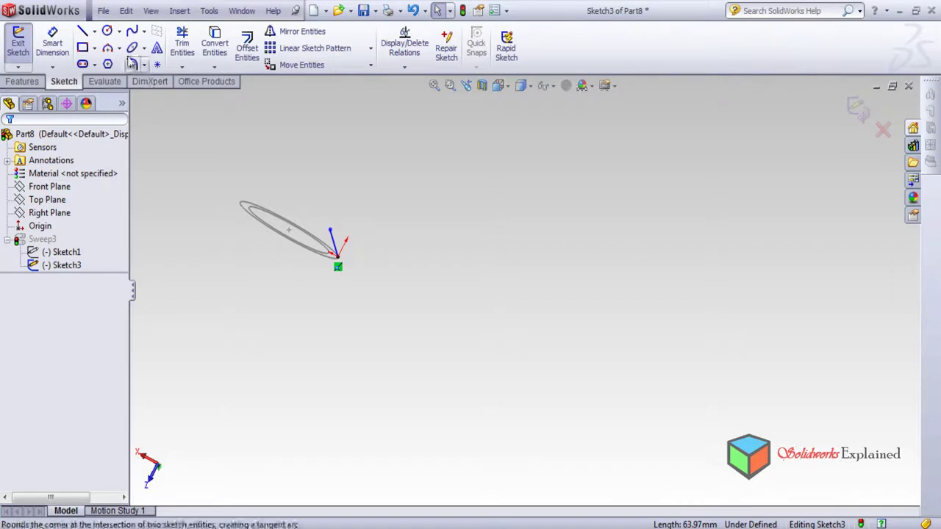
Draw a multi-point S-shaped spline from the free end of the short line and end the spline.
{"action": "left_click", "coordinate": [131, 34]}
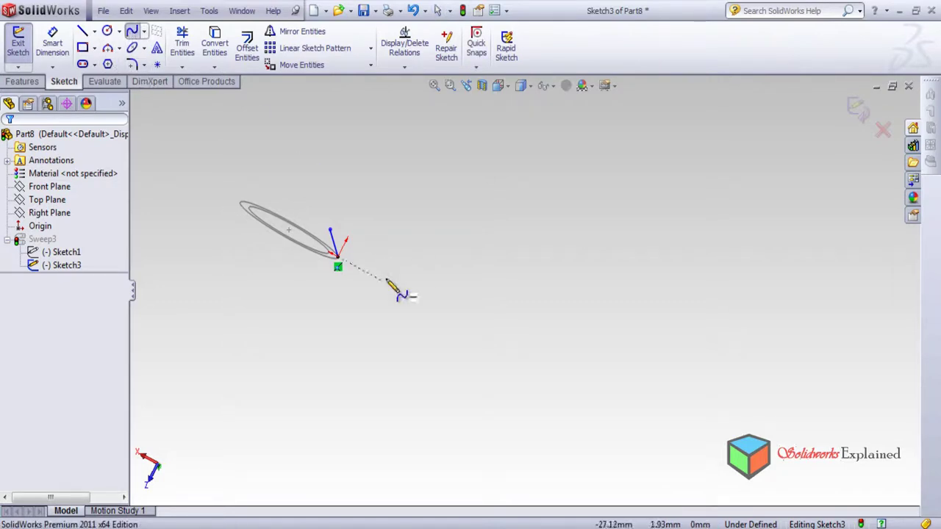
{"action": "left_click", "coordinate": [355, 170]}
{"action": "left_click", "coordinate": [477, 170]}
{"action": "left_click", "coordinate": [519, 254]}
{"action": "left_click", "coordinate": [522, 358]}
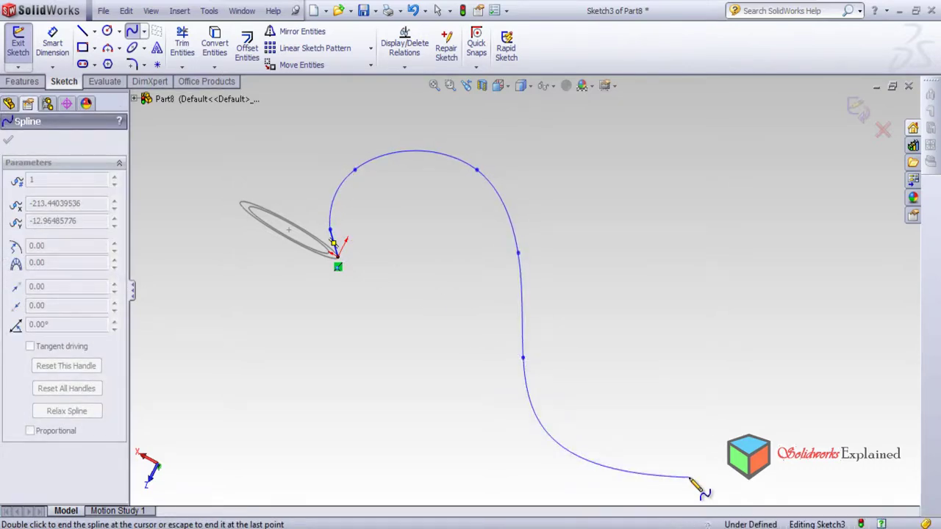
{"action": "right_click", "coordinate": [703, 443]}
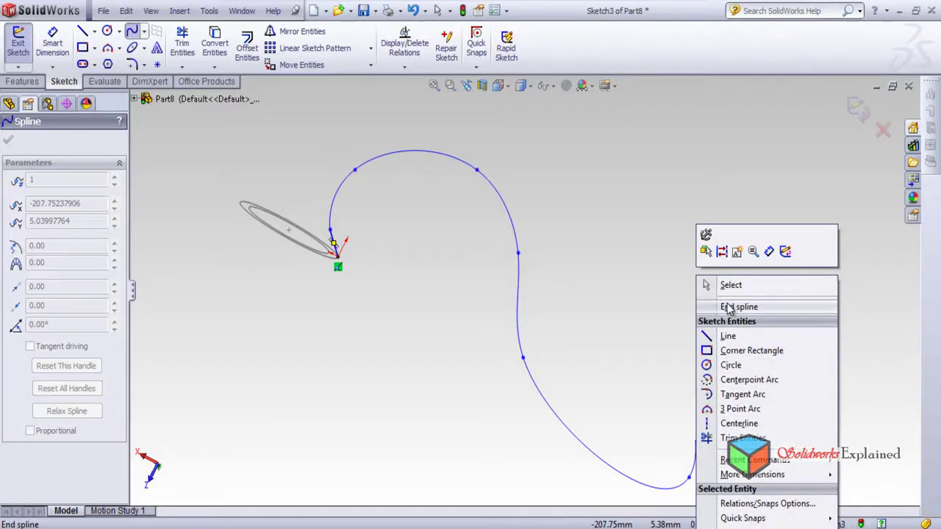
{"action": "left_click", "coordinate": [731, 307]}
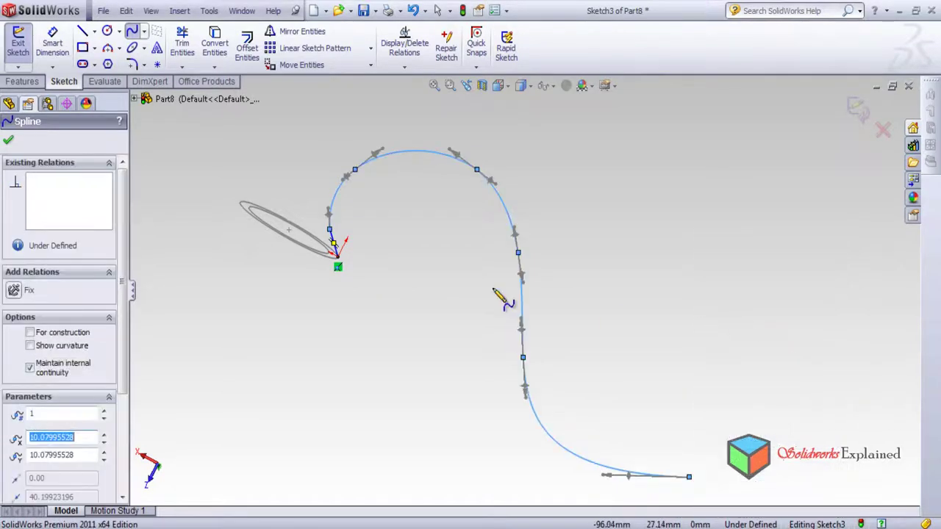
Check where the spline meets the short line, try to rebuild the sweep by exiting the sketch, and close the error report.
{"action": "scroll", "coordinate": [338, 260], "scroll_direction": "up", "scroll_amount": 5}
{"action": "scroll", "coordinate": [416, 182], "scroll_direction": "up", "scroll_amount": 5}
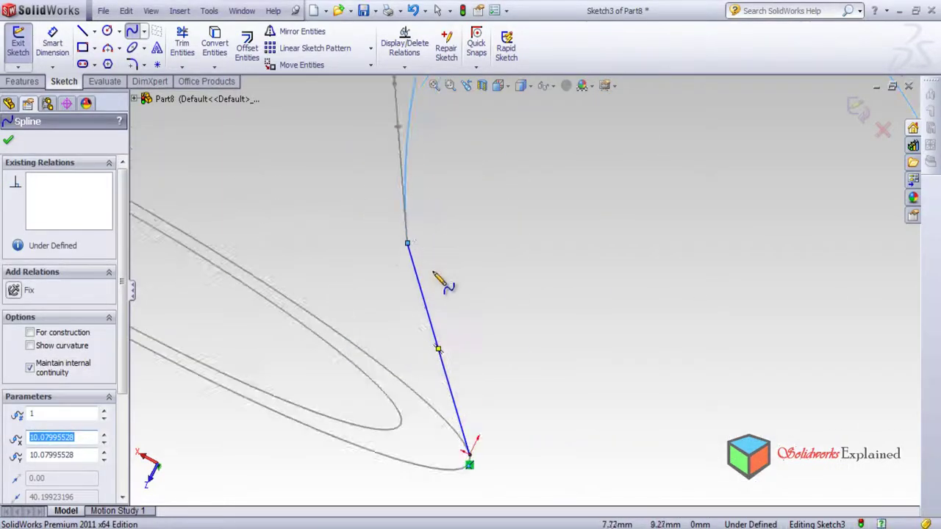
{"action": "scroll", "coordinate": [499, 299], "scroll_direction": "up", "scroll_amount": 2}
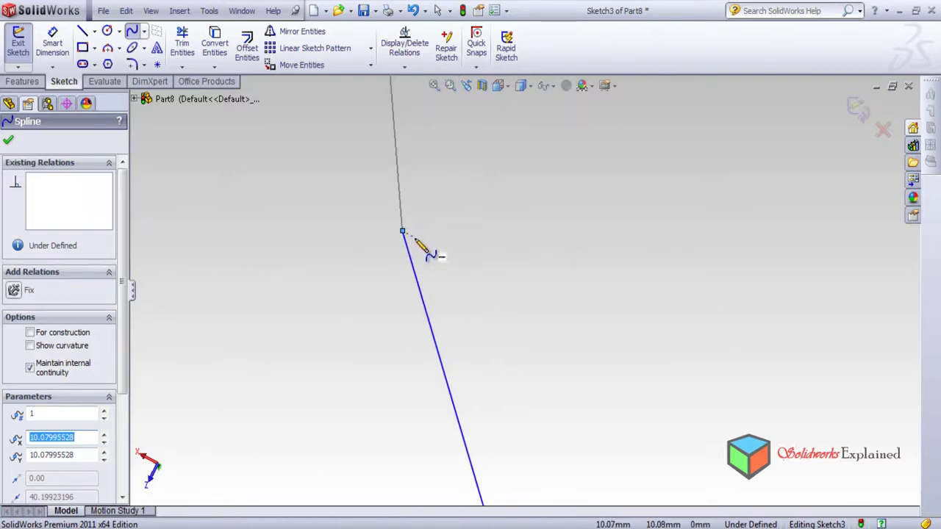
{"action": "key", "text": "Left"}
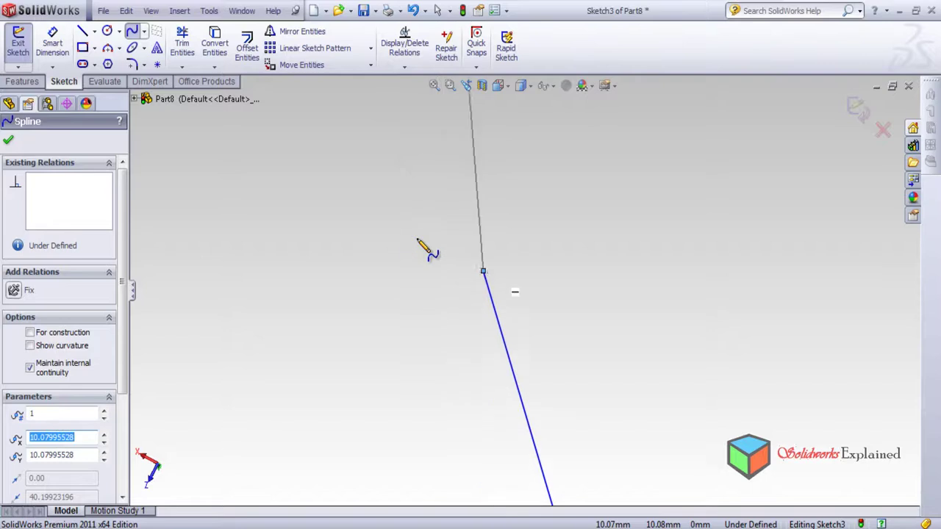
{"action": "scroll", "coordinate": [396, 241], "scroll_direction": "down", "scroll_amount": 5}
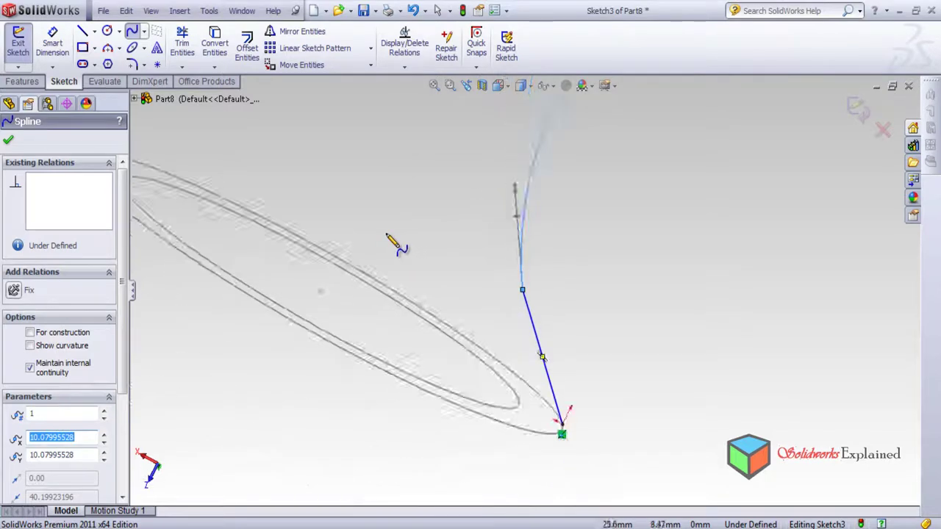
{"action": "left_click", "coordinate": [853, 111]}
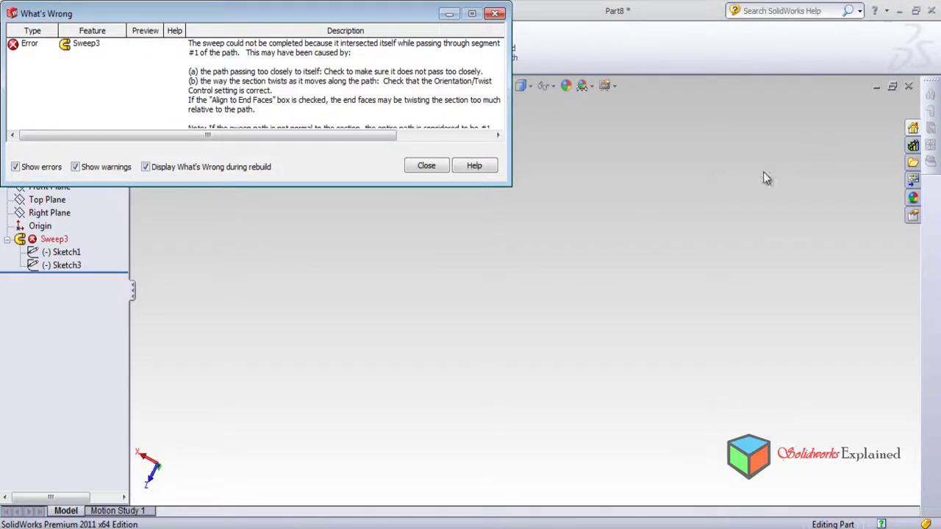
{"action": "left_click", "coordinate": [426, 166]}
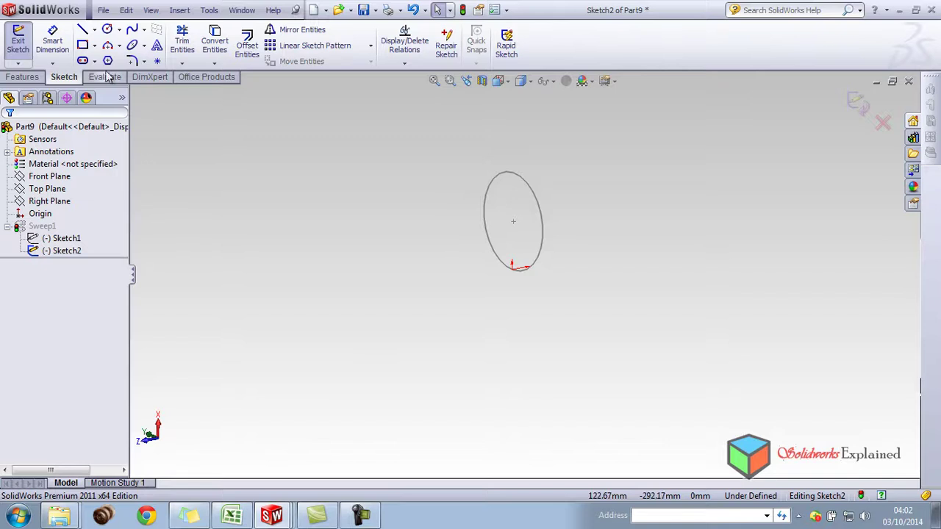
In Sketch2 of Part9, draw a multi-point S-shaped spline path starting at the origin and exit the sketch to rebuild the sweep.
{"action": "left_click", "coordinate": [133, 34]}
{"action": "scroll", "coordinate": [539, 294], "scroll_direction": "down", "scroll_amount": 5}
{"action": "scroll", "coordinate": [489, 283], "scroll_direction": "down", "scroll_amount": 2}
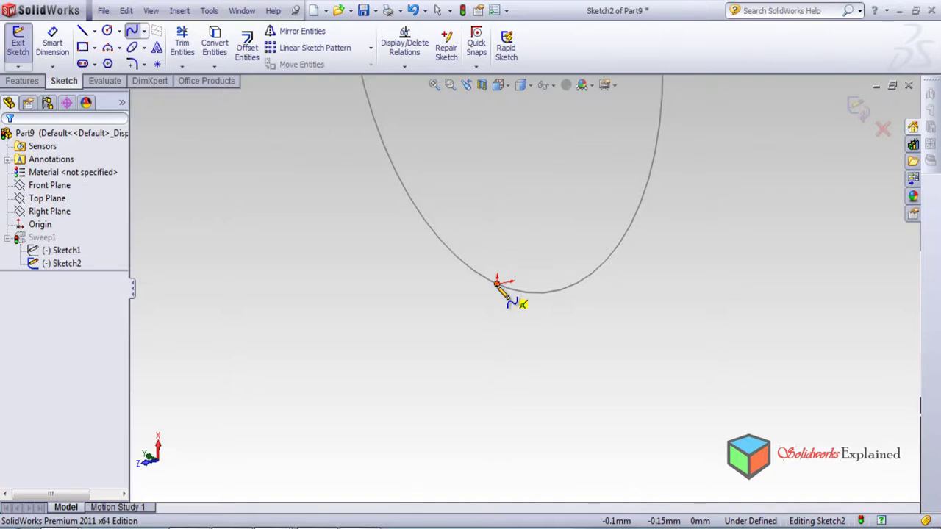
{"action": "left_click", "coordinate": [419, 245]}
{"action": "scroll", "coordinate": [327, 277], "scroll_direction": "down", "scroll_amount": 2}
{"action": "scroll", "coordinate": [332, 280], "scroll_direction": "up", "scroll_amount": 10}
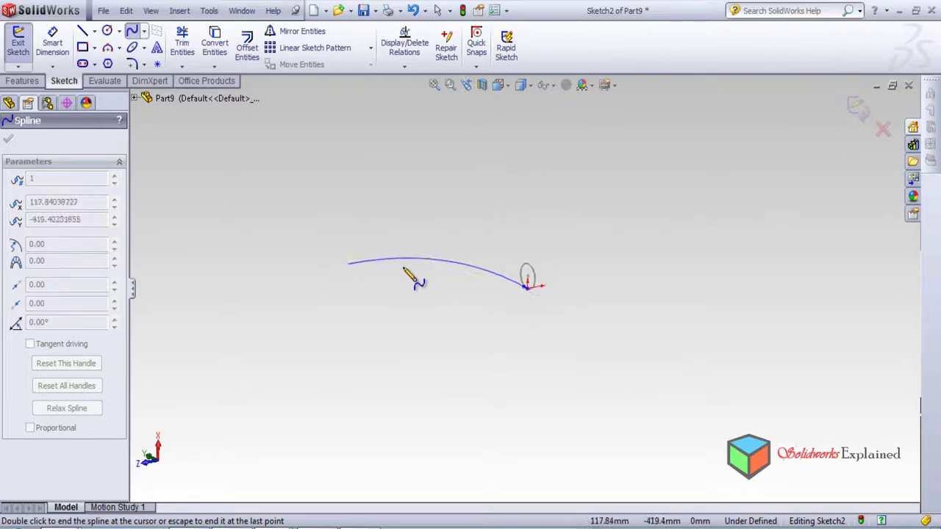
{"action": "left_click", "coordinate": [431, 300]}
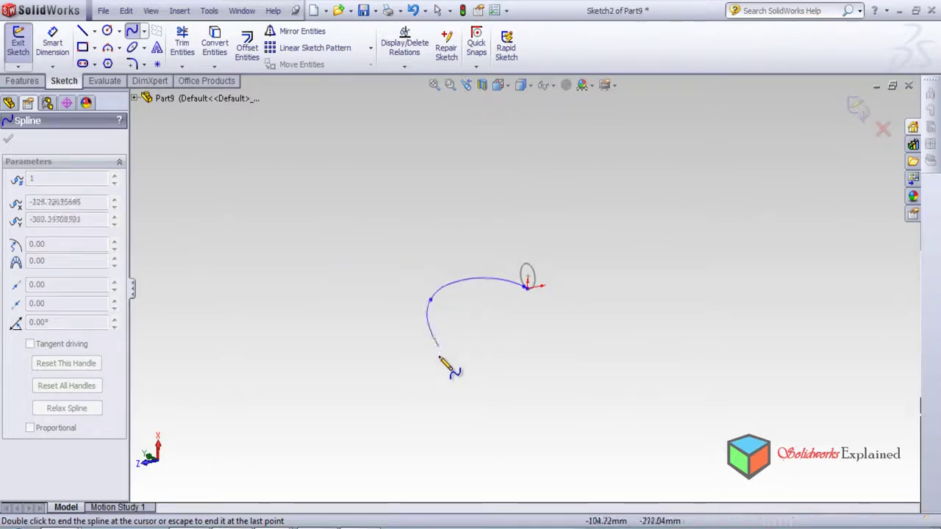
{"action": "left_click", "coordinate": [409, 395]}
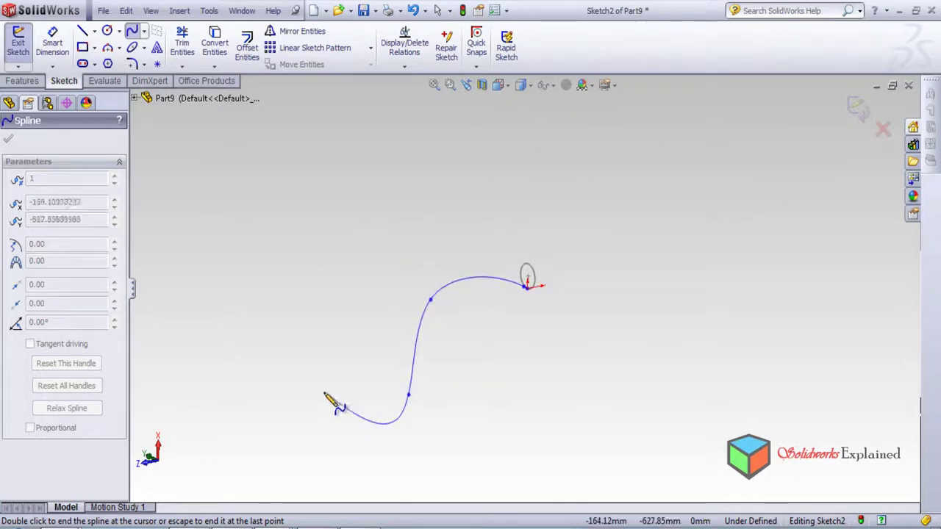
{"action": "left_click", "coordinate": [276, 391]}
{"action": "left_click", "coordinate": [258, 300]}
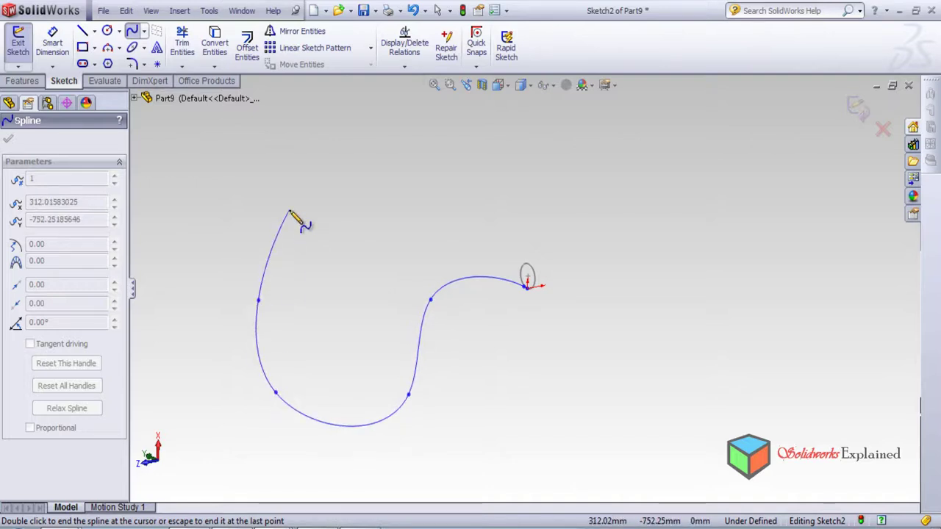
{"action": "left_click", "coordinate": [290, 211]}
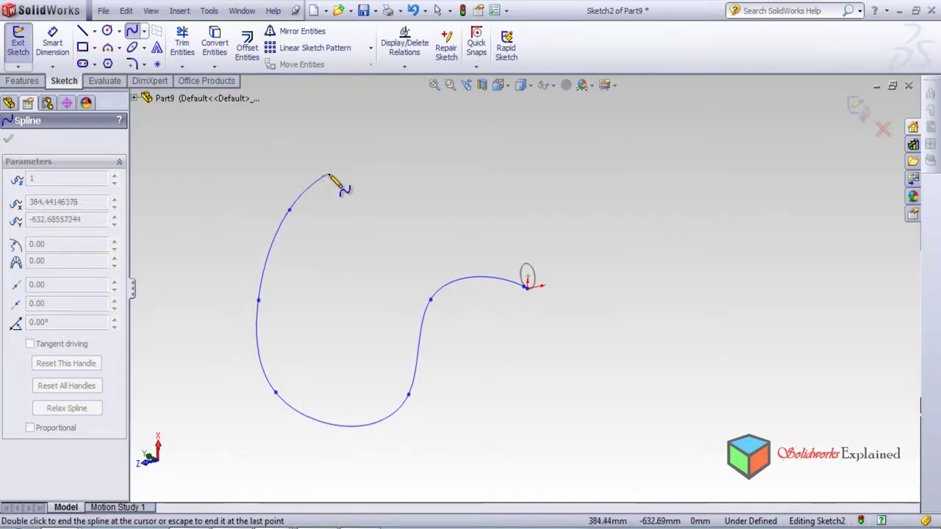
{"action": "right_click", "coordinate": [332, 180]}
{"action": "left_click", "coordinate": [372, 206]}
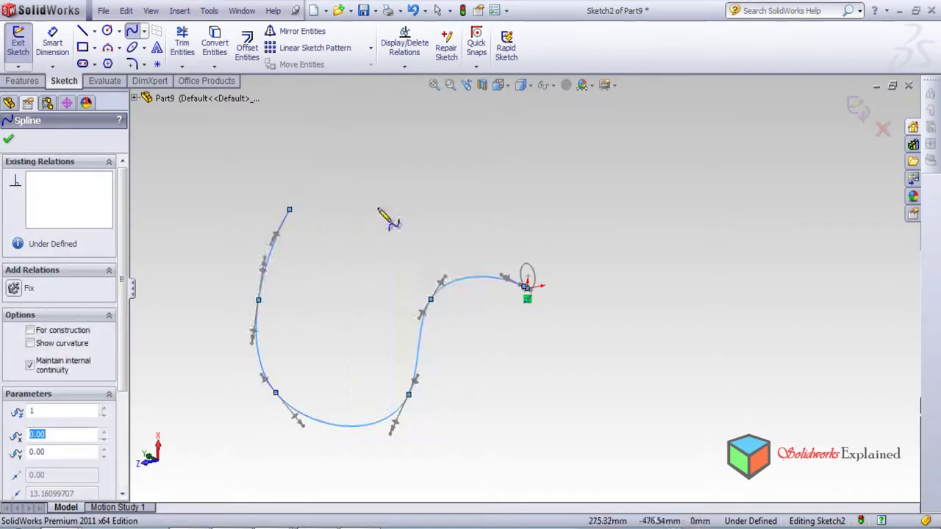
{"action": "left_click", "coordinate": [858, 111]}
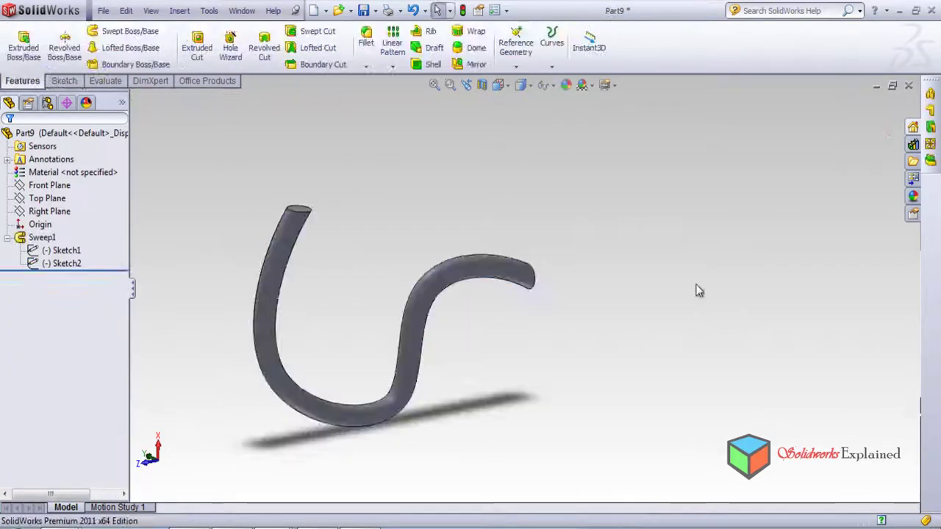
{"action": "middle_click_drag", "start_coordinate": [552, 372], "coordinate": [439, 457]}
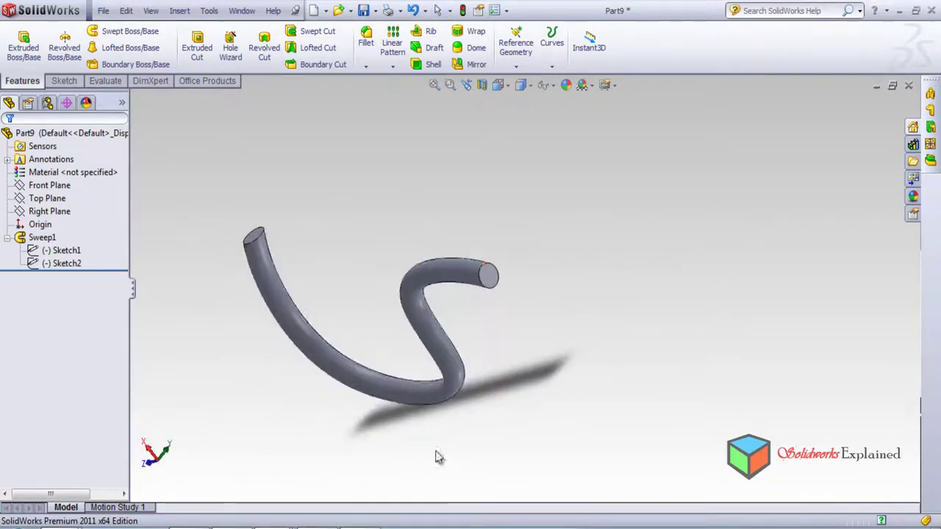
{"action": "left_click", "coordinate": [488, 280]}
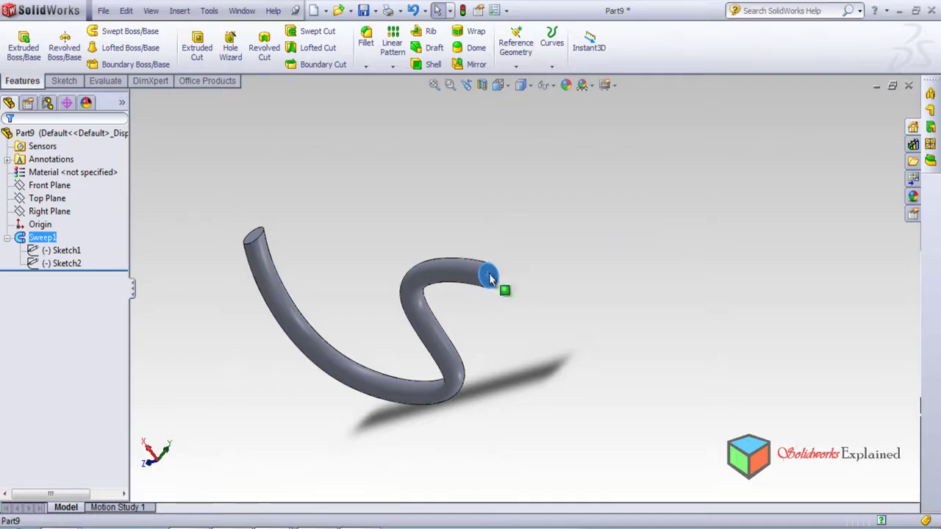
{"action": "right_click", "coordinate": [489, 274]}
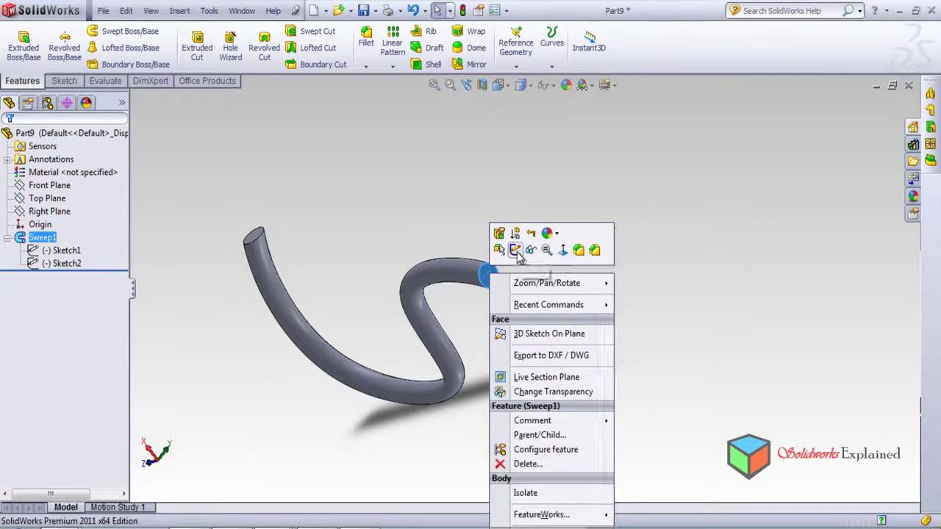
{"action": "left_click", "coordinate": [516, 250]}
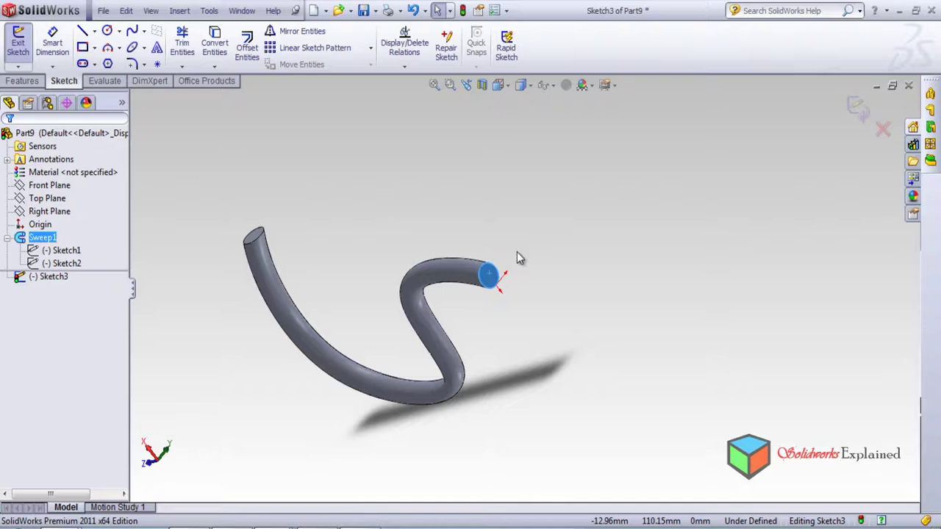
{"action": "scroll", "coordinate": [487, 291], "scroll_direction": "down", "scroll_amount": 4}
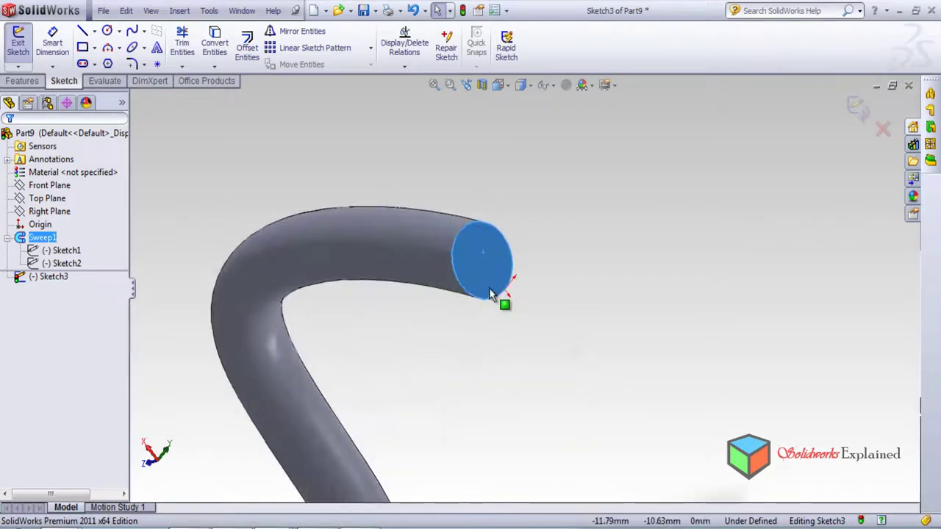
{"action": "scroll", "coordinate": [487, 293], "scroll_direction": "up", "scroll_amount": 1}
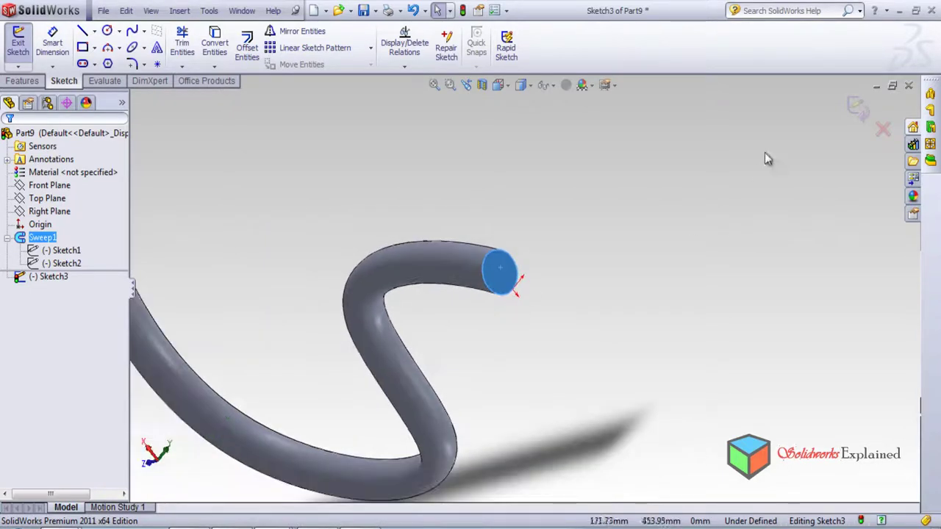
{"action": "left_click", "coordinate": [857, 105]}
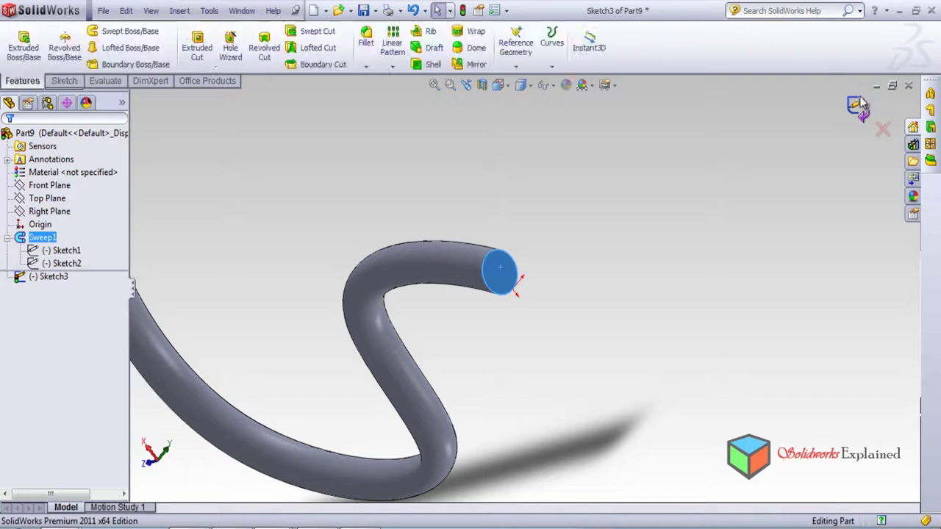
In the profile Sketch1, draw a concentric inner circle of about 22.75 mm radius and exit the sketch to rebuild the sweep.
{"action": "left_click", "coordinate": [63, 266]}
{"action": "left_click", "coordinate": [65, 252], "text": "ctrl"}
{"action": "left_click", "coordinate": [65, 251], "text": "ctrl"}
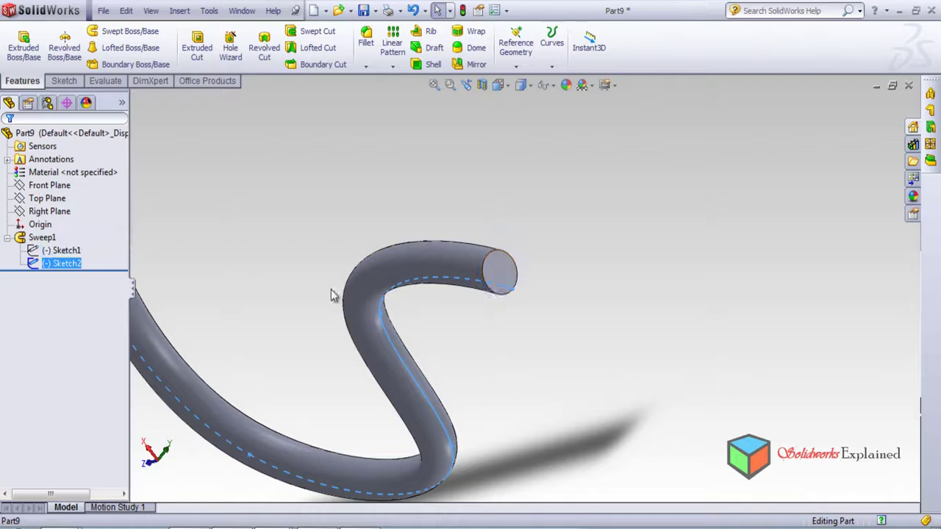
{"action": "left_click", "coordinate": [64, 250]}
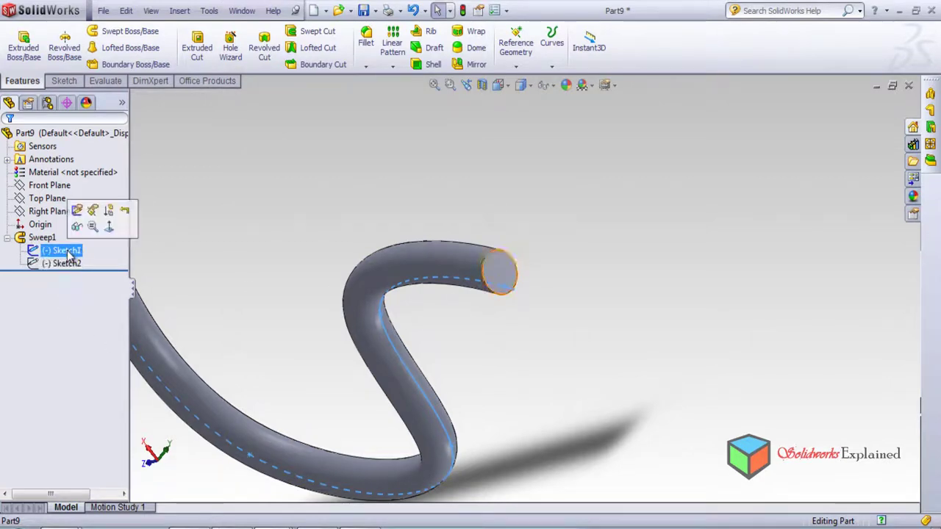
{"action": "left_click", "coordinate": [77, 210]}
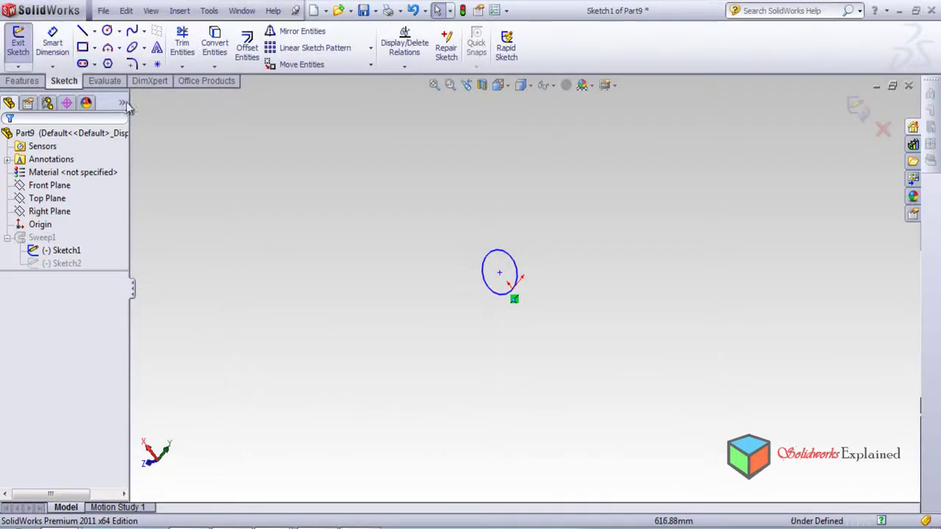
{"action": "left_click", "coordinate": [106, 32]}
{"action": "left_click_drag", "start_coordinate": [500, 274], "coordinate": [508, 301]}
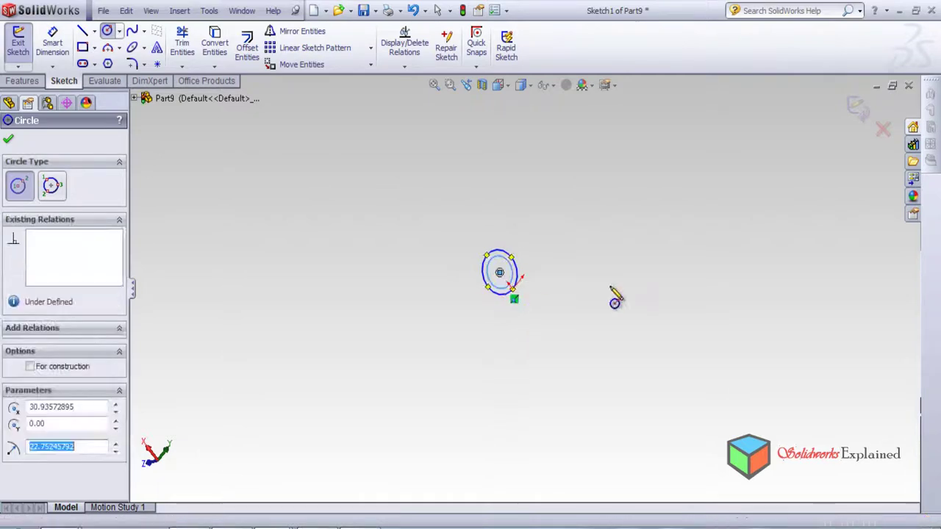
{"action": "left_click", "coordinate": [857, 109]}
{"action": "left_click", "coordinate": [856, 109]}
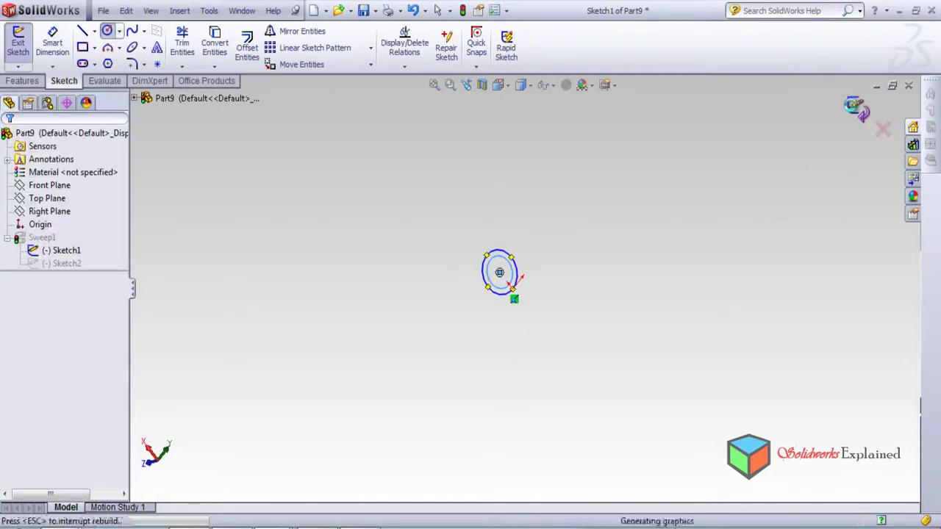
Examine both ends of the rebuilt sweep from several angles, including its inner opening and overall shape.
{"action": "scroll", "coordinate": [632, 301], "scroll_direction": "up", "scroll_amount": 5}
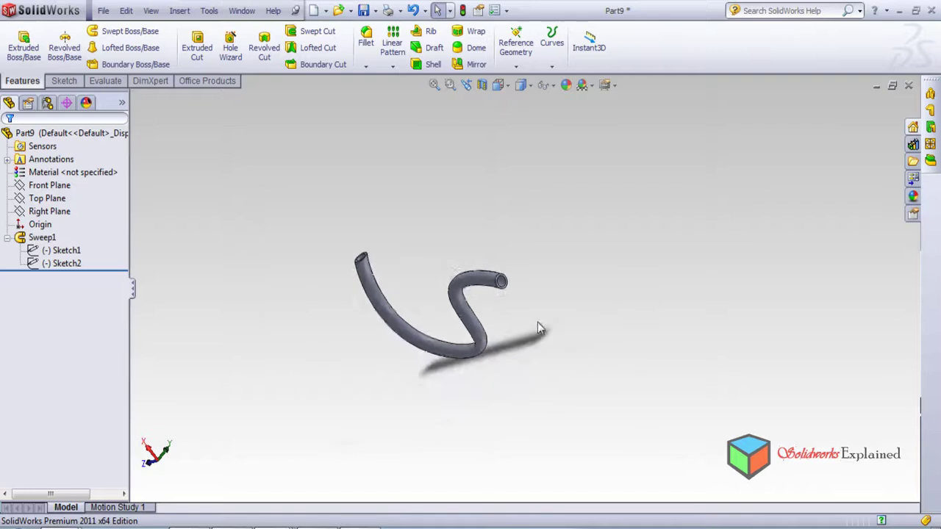
{"action": "scroll", "coordinate": [372, 269], "scroll_direction": "up", "scroll_amount": 2}
{"action": "scroll", "coordinate": [409, 342], "scroll_direction": "down", "scroll_amount": 6}
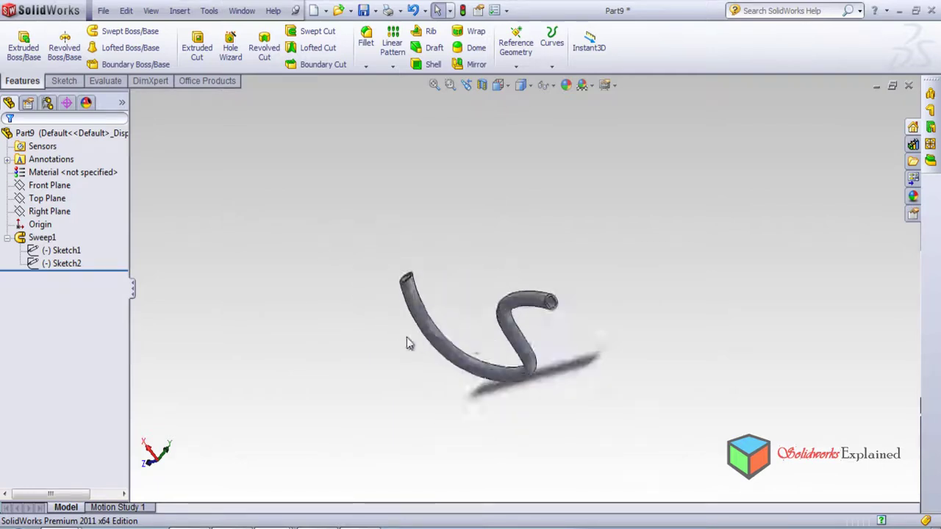
{"action": "scroll", "coordinate": [471, 269], "scroll_direction": "down", "scroll_amount": 2}
{"action": "middle_click_drag", "start_coordinate": [391, 307], "coordinate": [485, 353]}
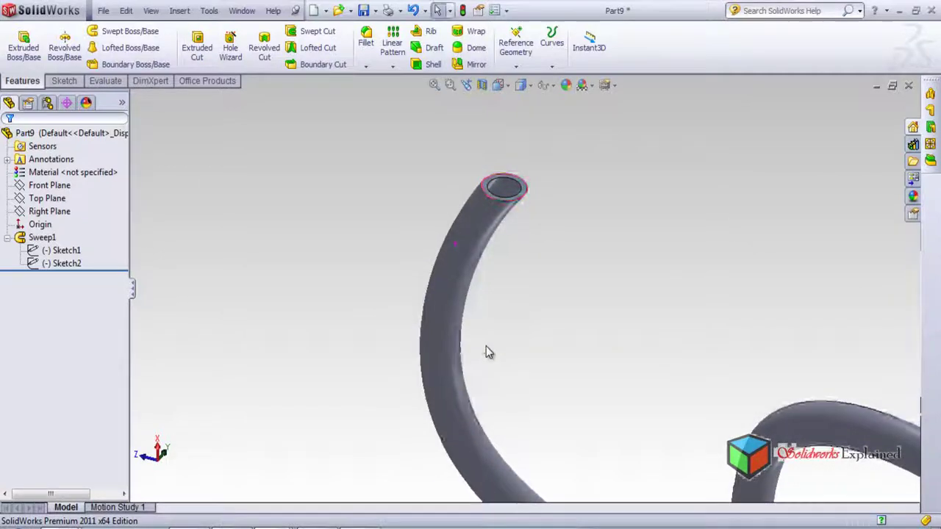
{"action": "scroll", "coordinate": [485, 353], "scroll_direction": "up", "scroll_amount": 5}
{"action": "key", "text": "f"}
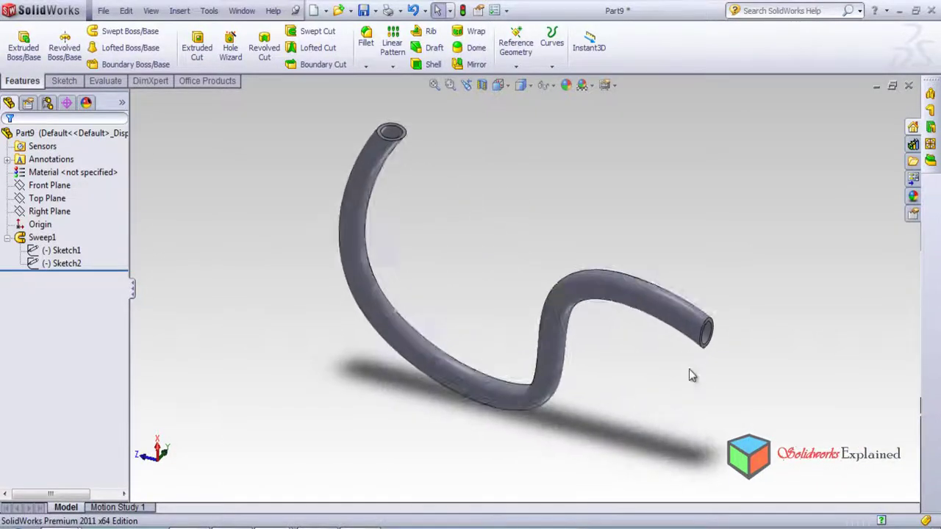